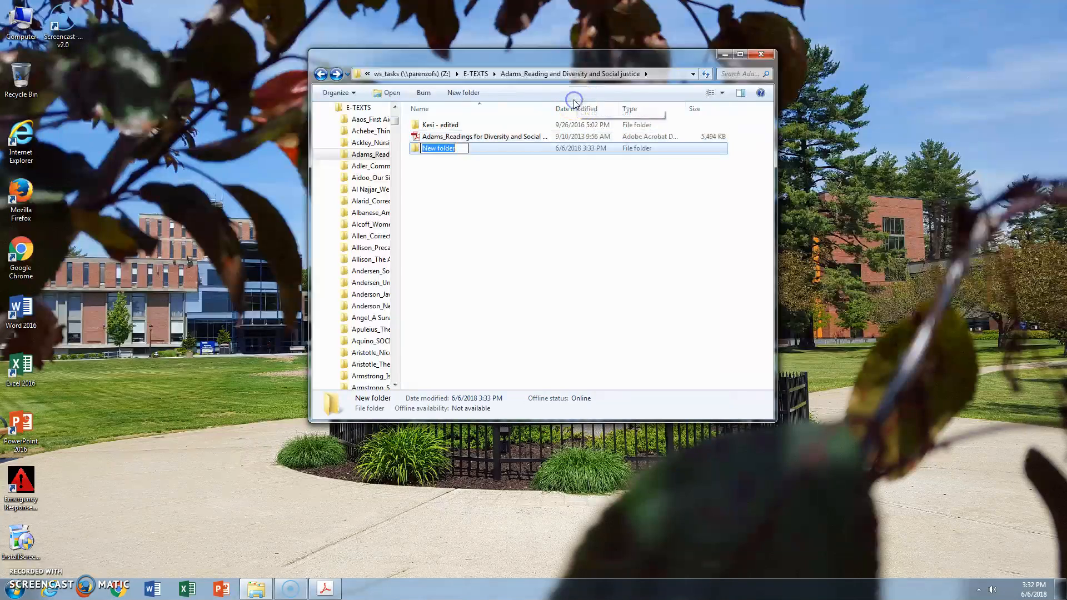
text(pdf)
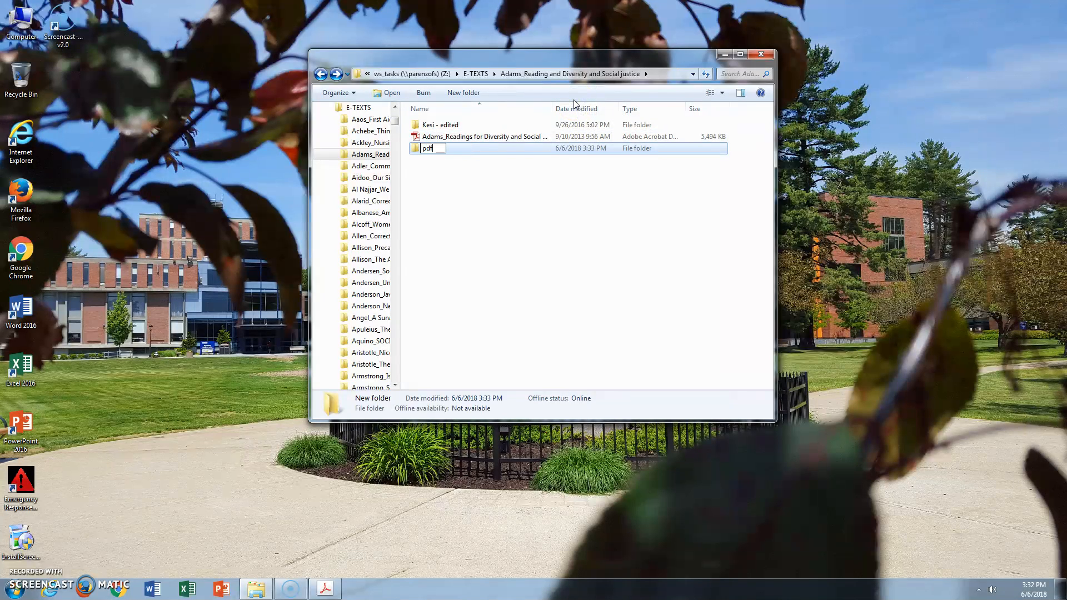
key(BackSpace)
key(BackSpace)
key(BackSpace)
Name the new folder "Adams_Reading for Diversity and Social Justice_pdf"
text(Adams_Reading for D)
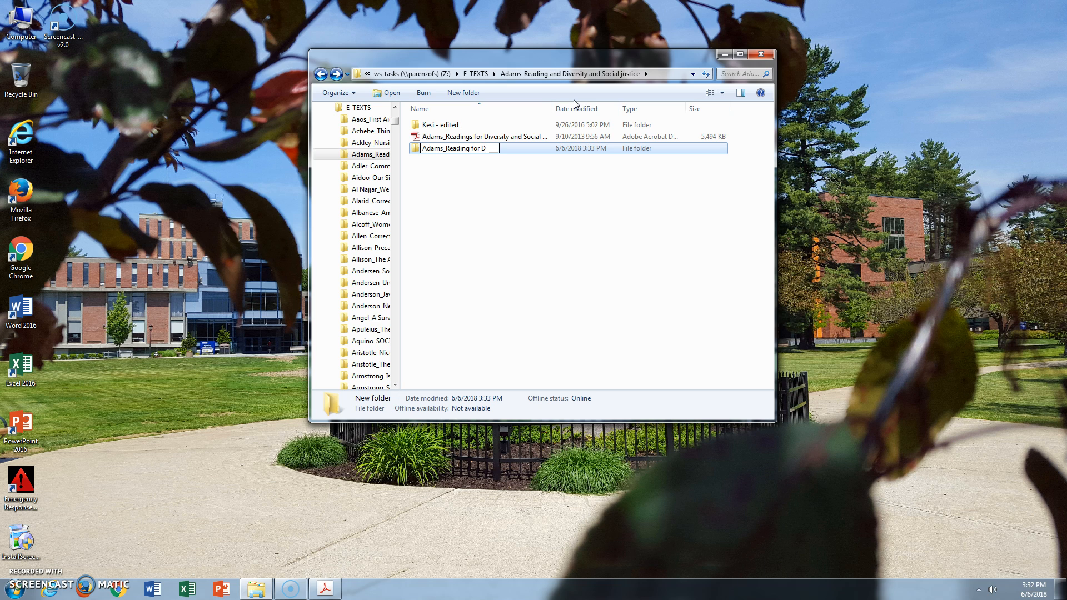
text(iversity and Social Justice_p)
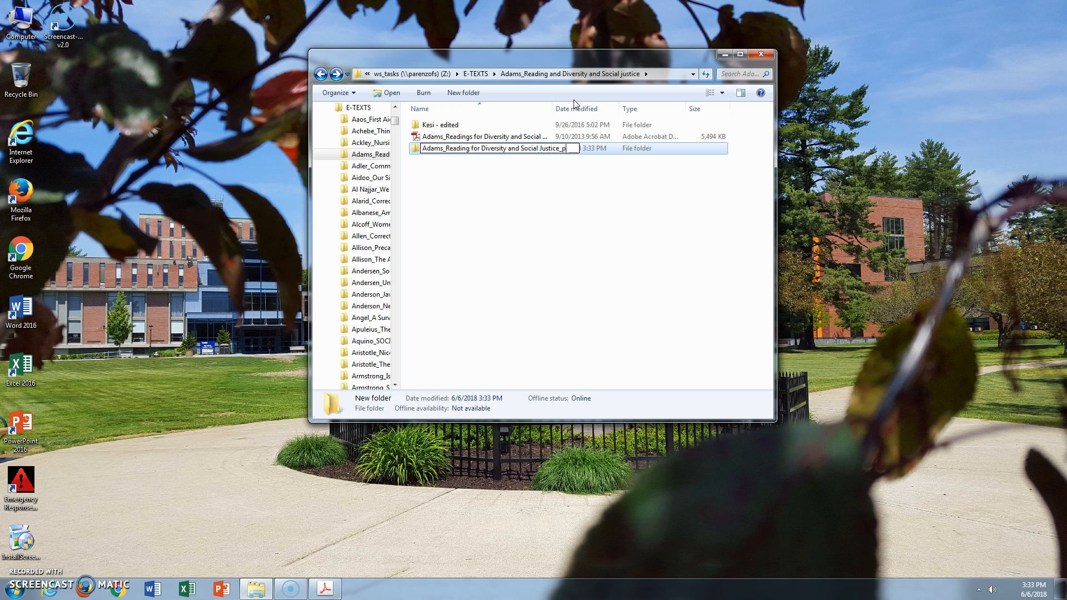
key(Return)
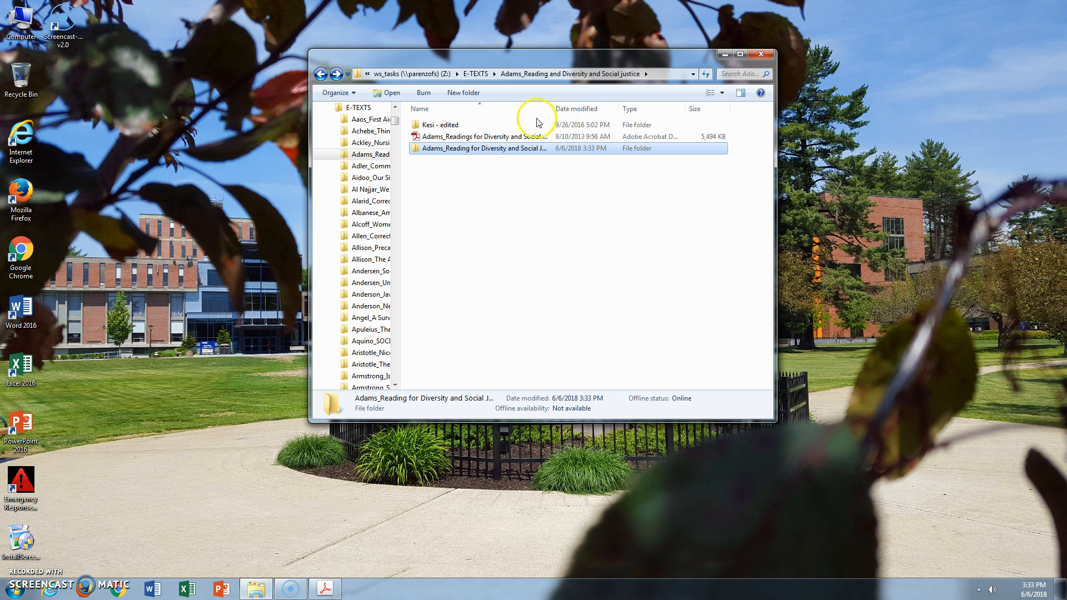
Open the Adams_Readings for Diversity and Social Justice PDF, check its bookmarks and return to the page thumbnails
double_click(503, 137)
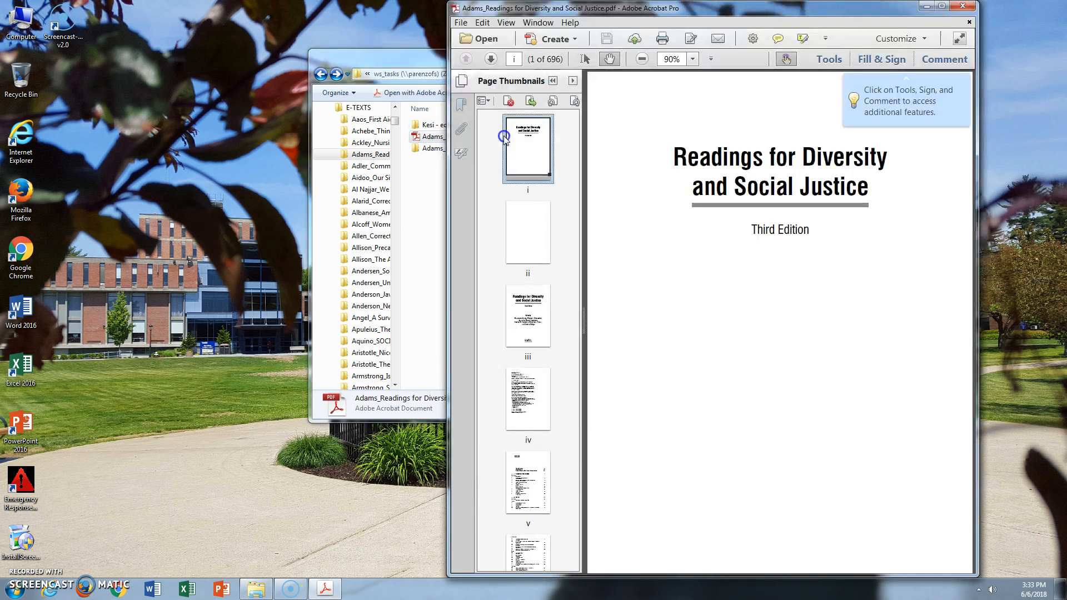
click(462, 104)
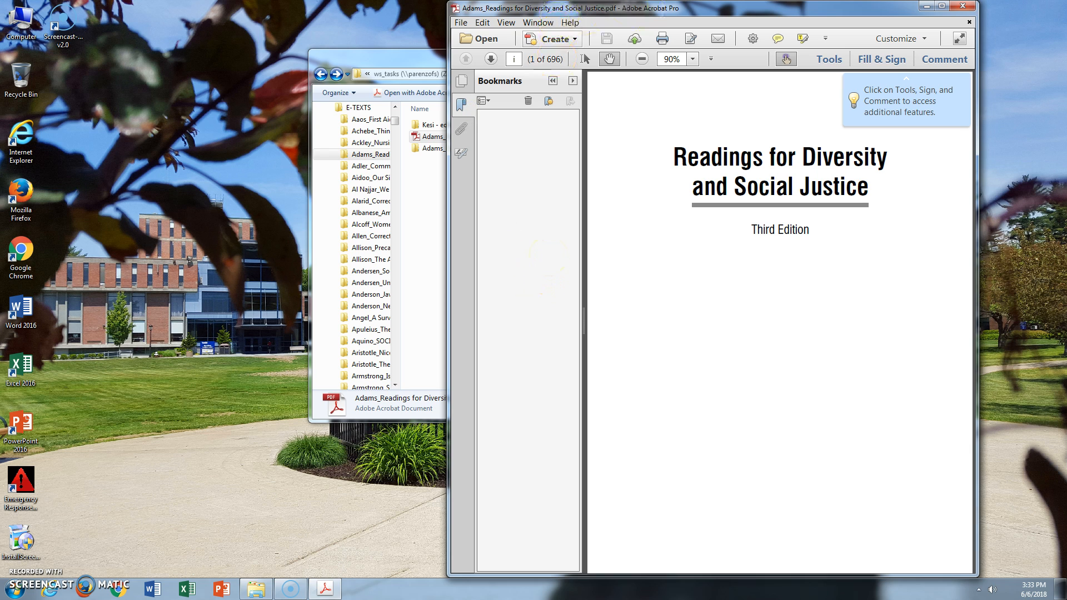
click(463, 23)
click(464, 23)
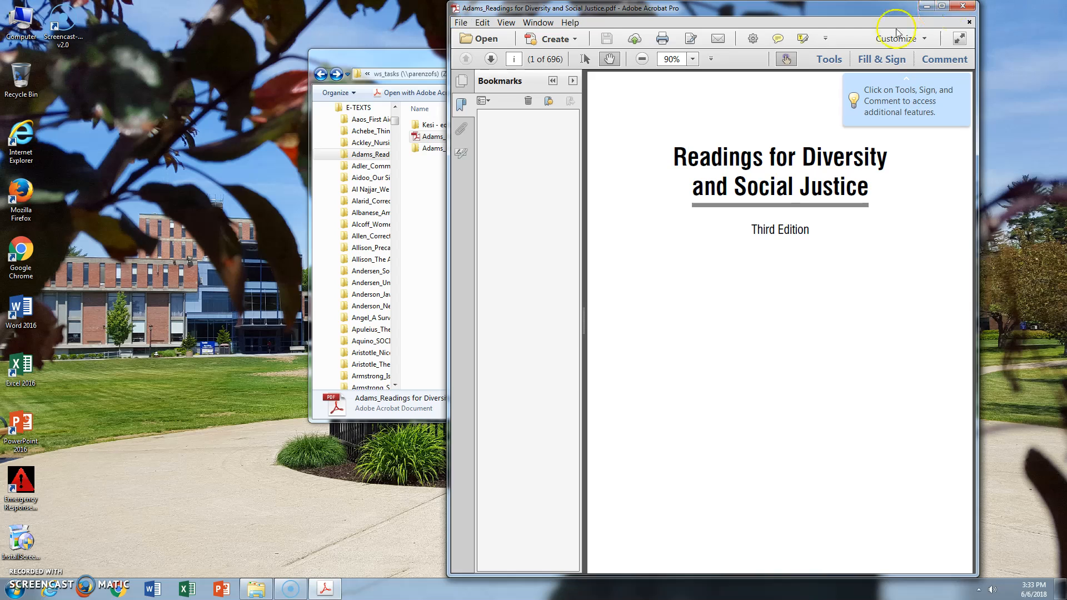
click(462, 82)
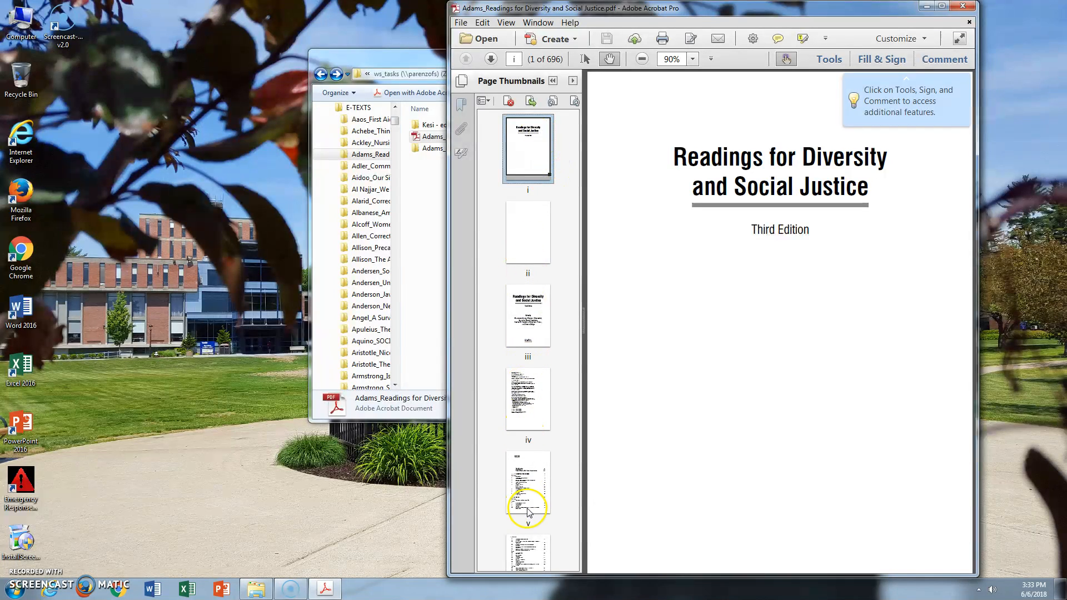
Look through the contents and front matter pages and go to page xxv, the last page before the General Introduction
click(529, 490)
click(537, 555)
scroll(528, 511, down, 5)
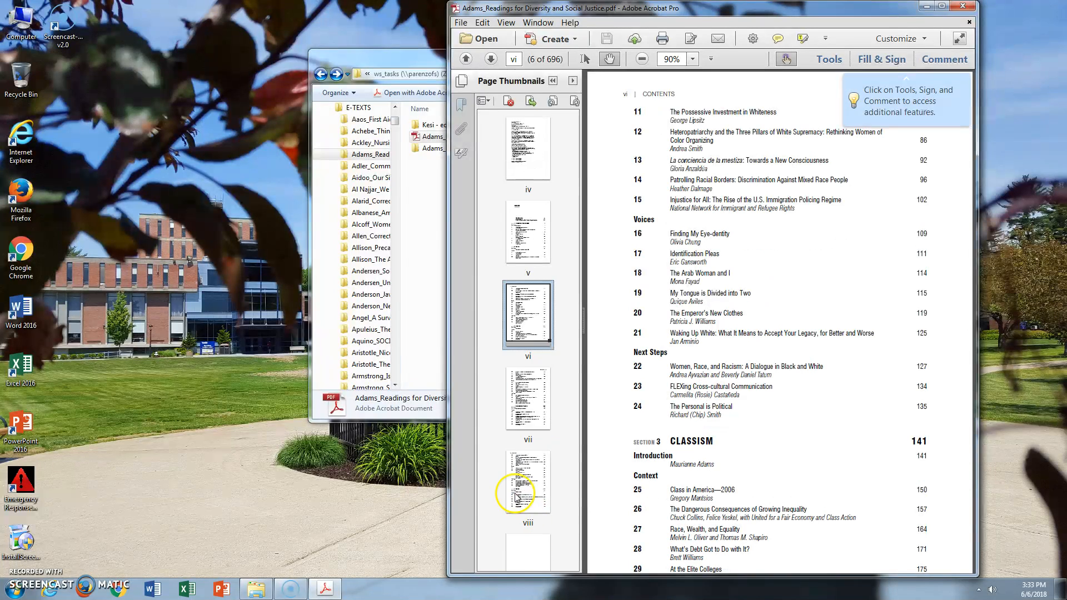
scroll(518, 501, down, 5)
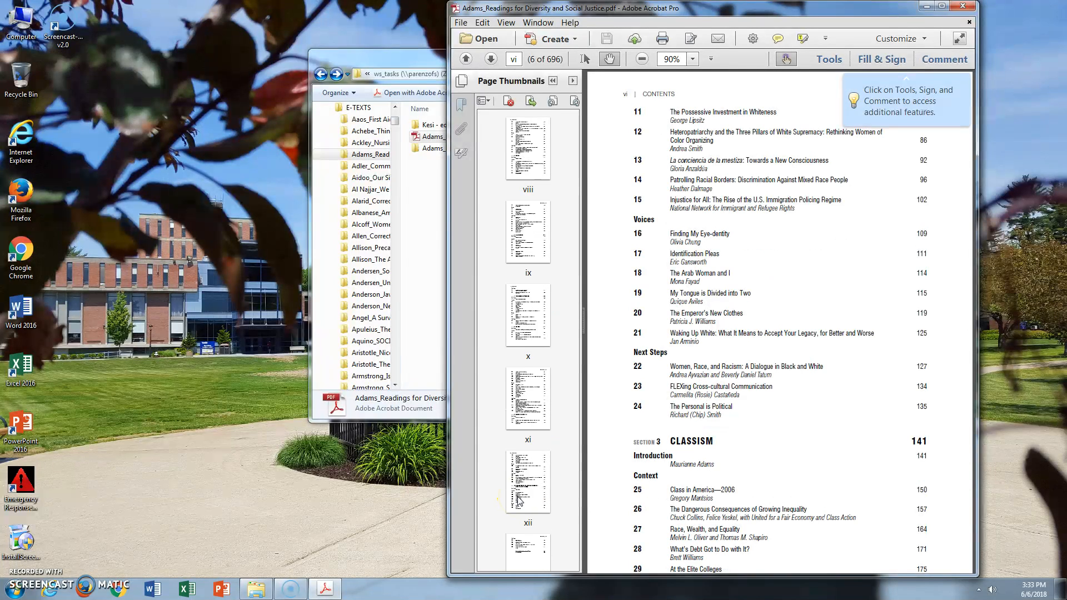
scroll(518, 501, down, 3)
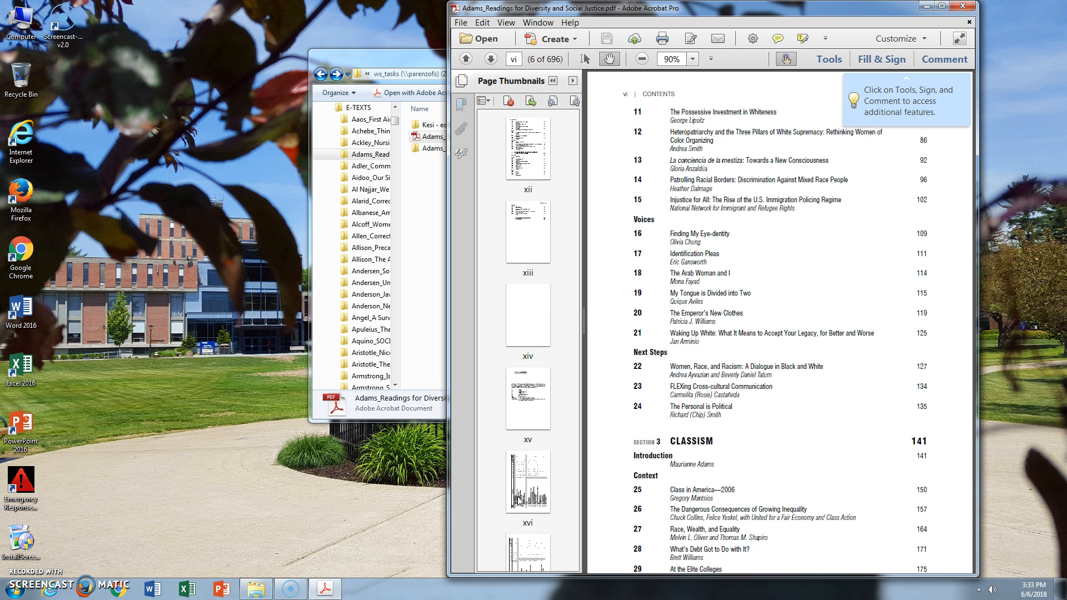
scroll(520, 498, down, 9)
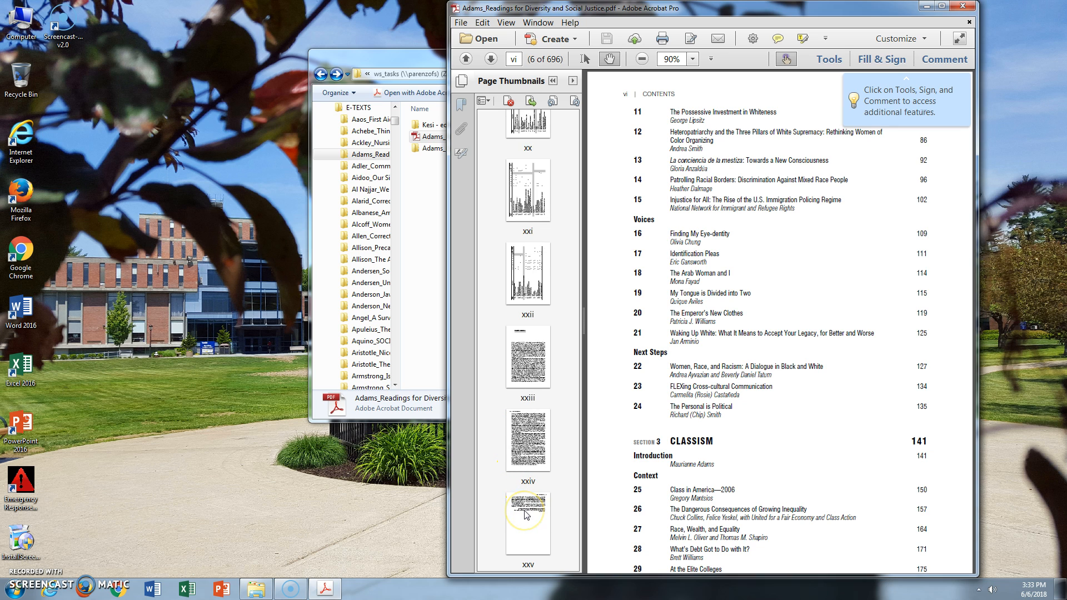
scroll(526, 514, down, 2)
click(529, 374)
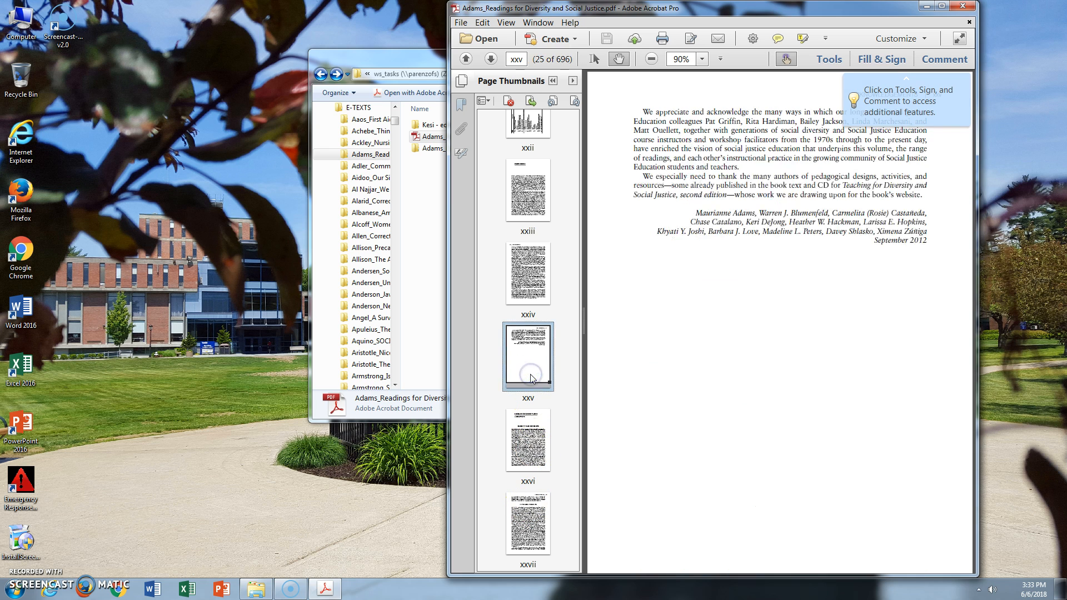
Print the front matter, from the first page through page xxv, to the Adobe PDF printer
click(467, 25)
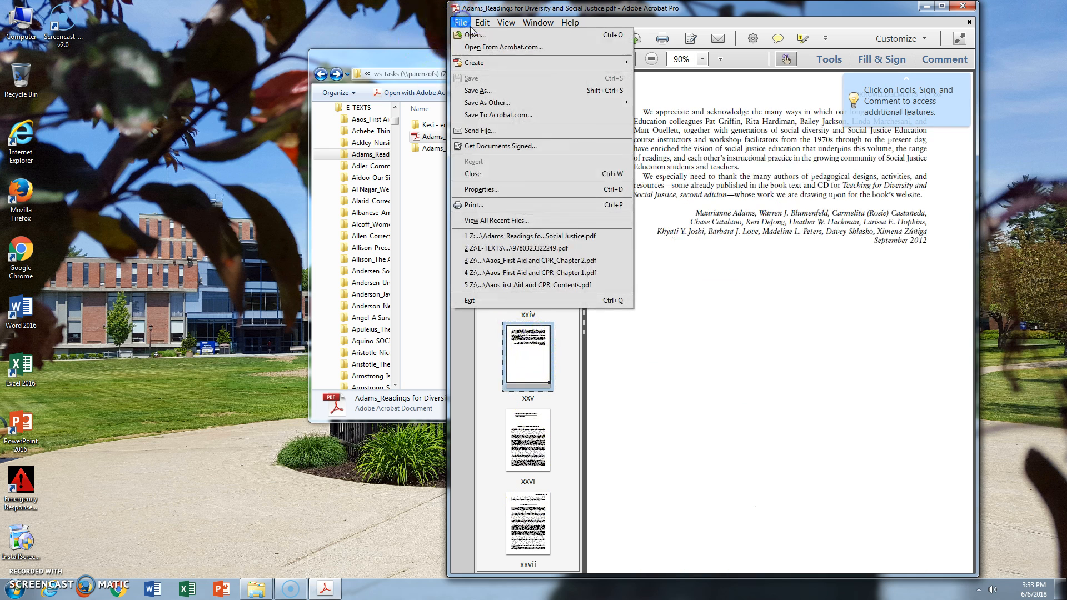
click(473, 205)
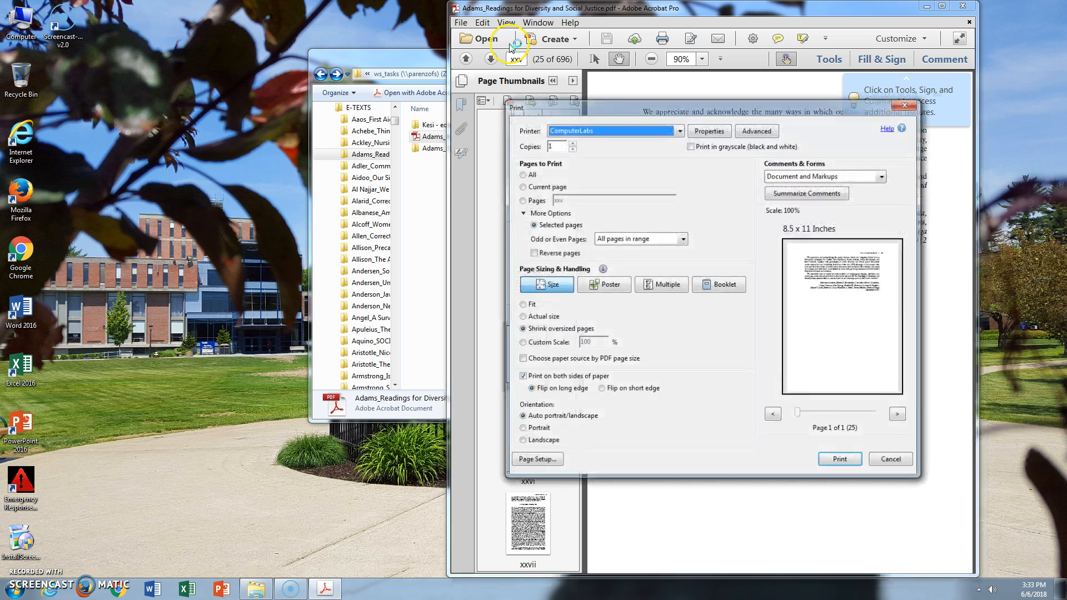
click(646, 130)
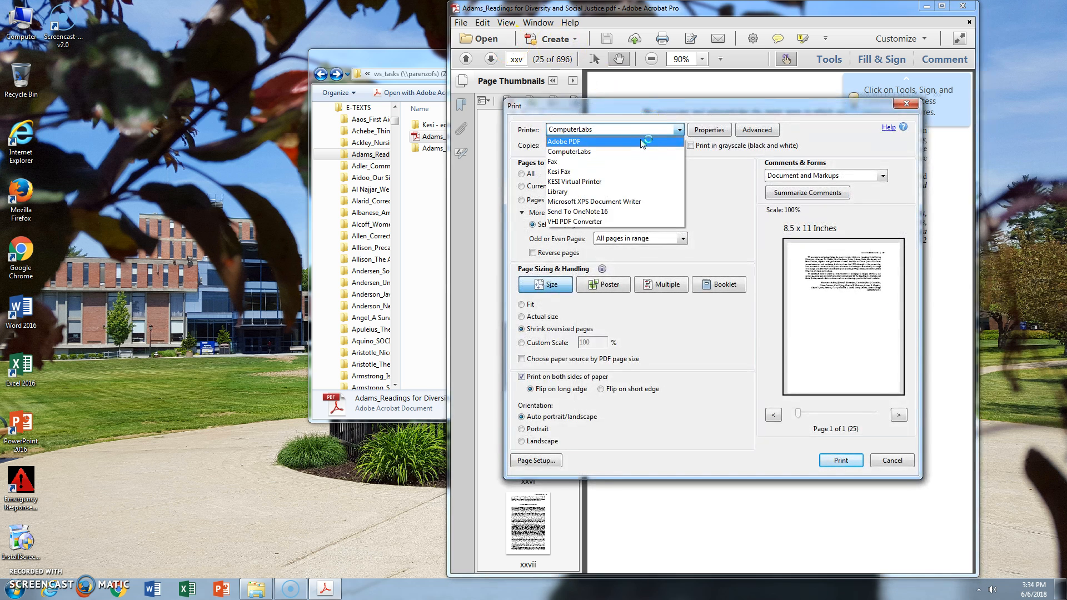
click(643, 142)
click(522, 201)
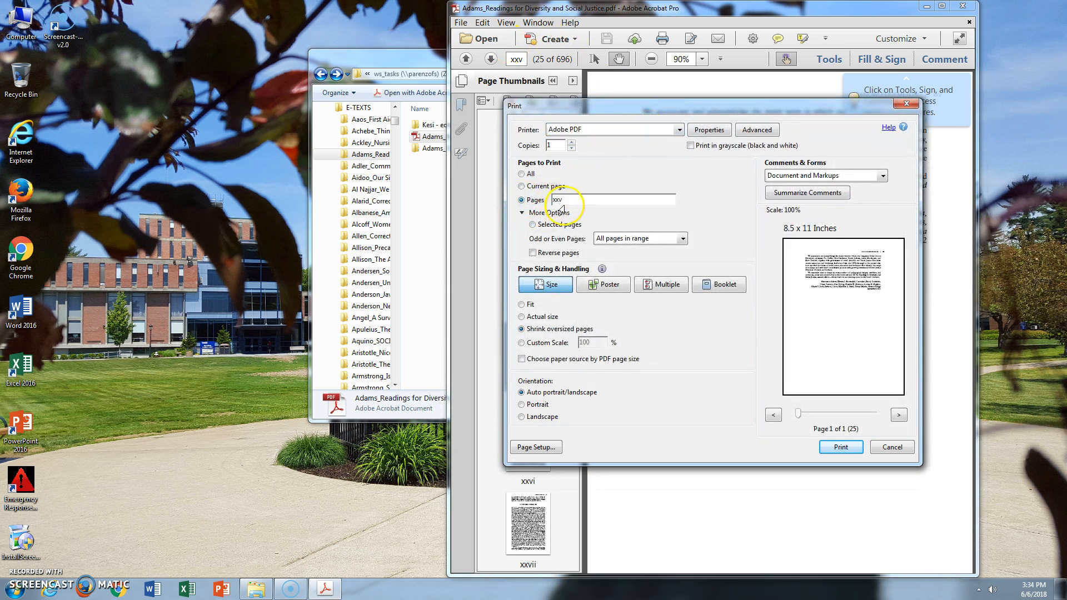
click(554, 202)
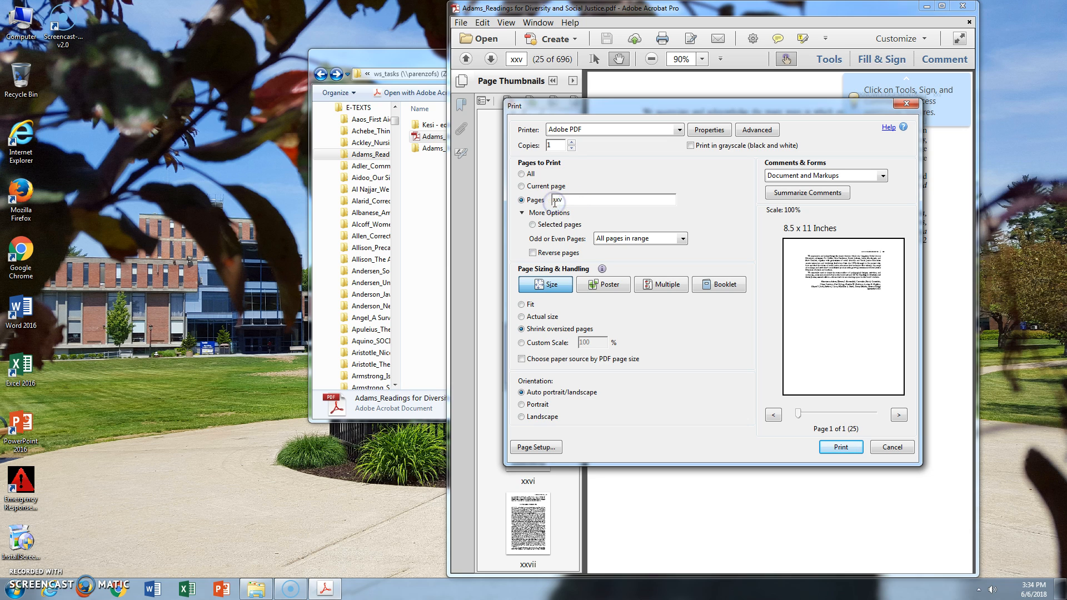
click(570, 202)
click(849, 451)
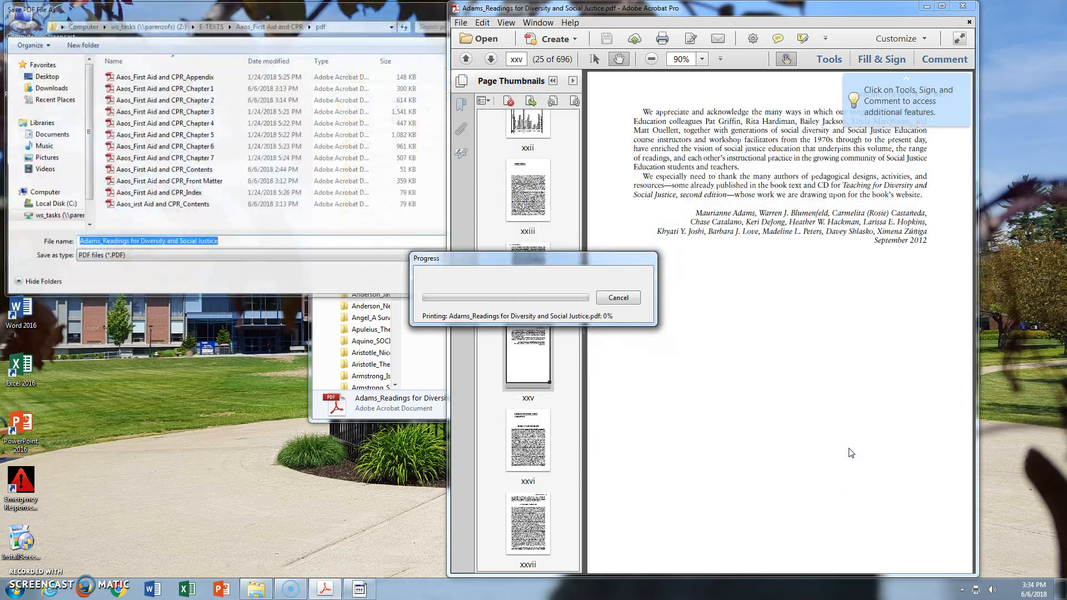
Set the save location to the Adams_Reading for Diversity and Social Justice_pdf folder within the book's E-TEXTS folder on ws_tasks
click(56, 217)
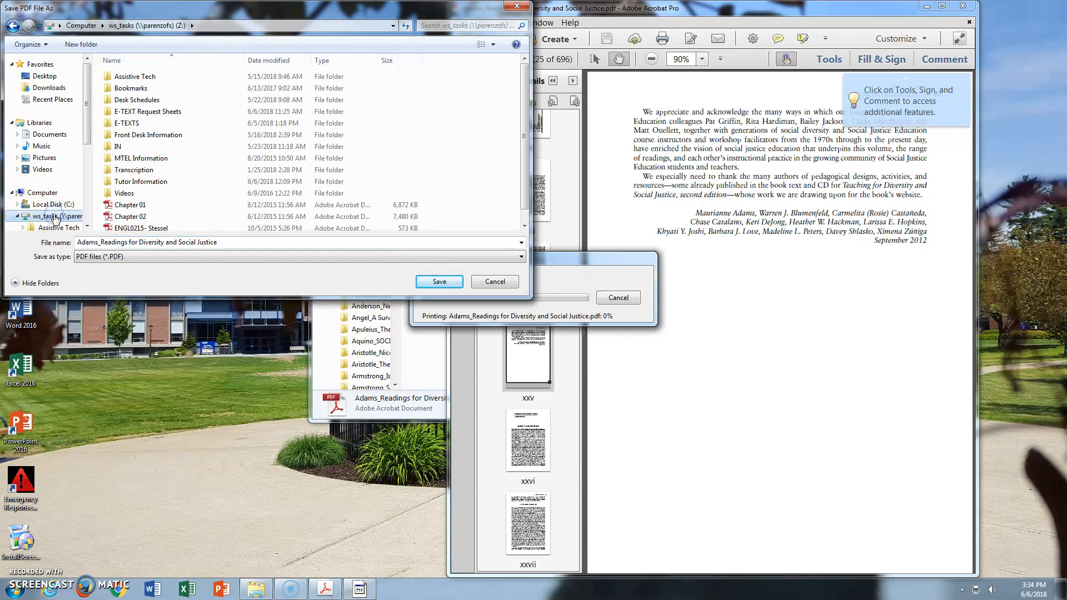
double_click(136, 123)
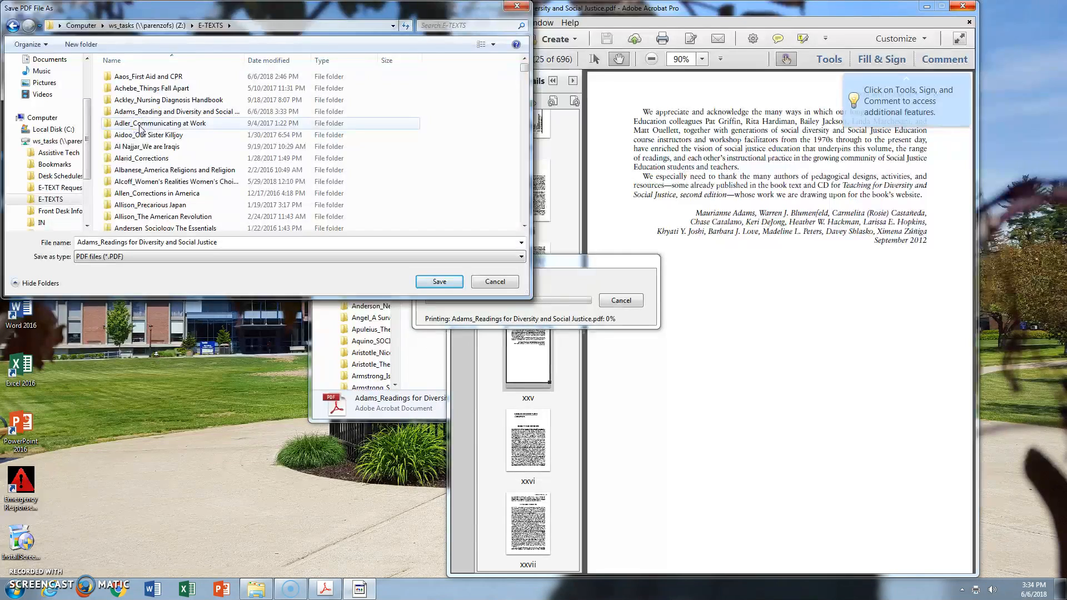
double_click(162, 111)
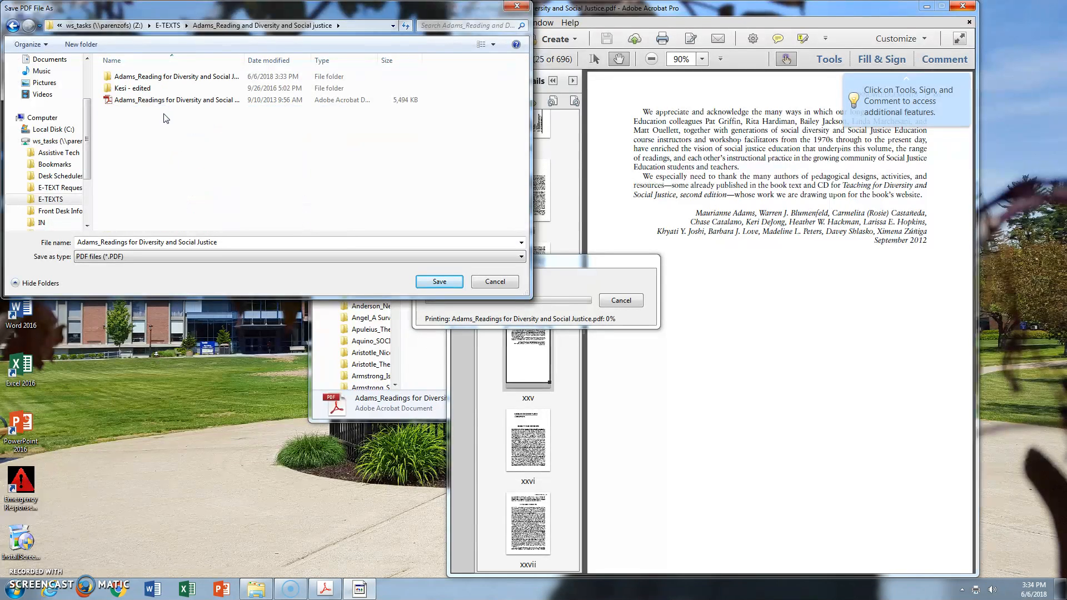
click(172, 82)
click(187, 77)
double_click(186, 76)
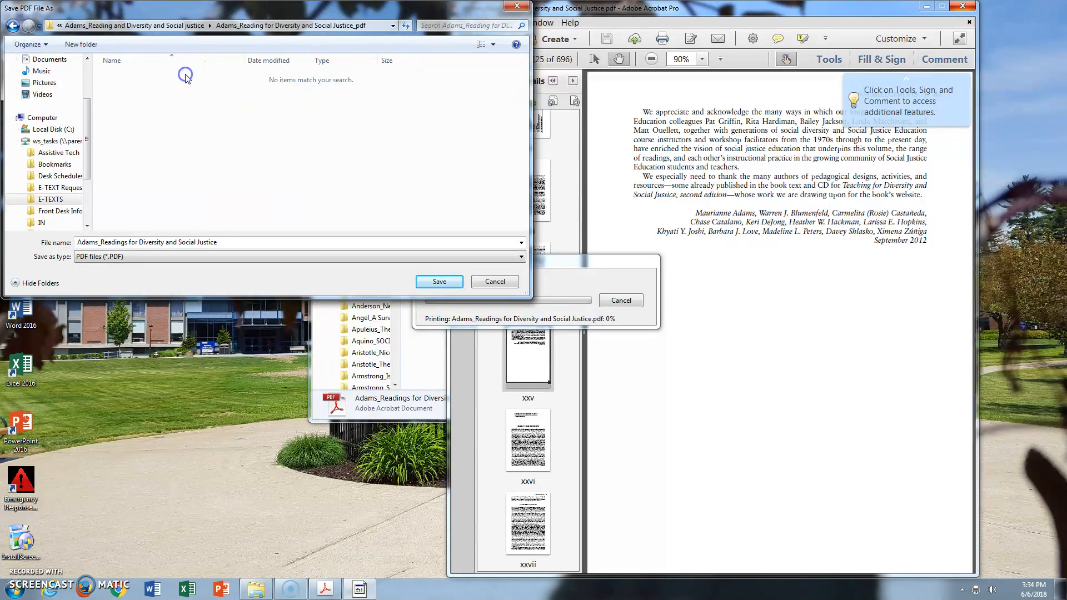
Save the PDF as "Adams_Readings for Diversity and Social Justice_Front Matter" and prepare the entire document for reading with inferred reading order
double_click(240, 244)
click(240, 244)
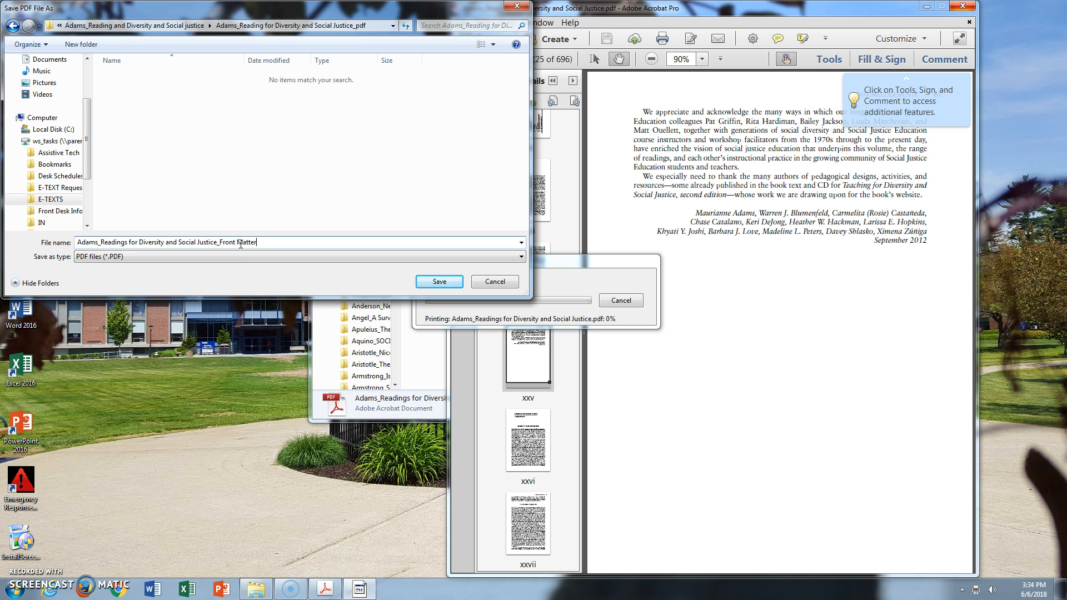
key(Return)
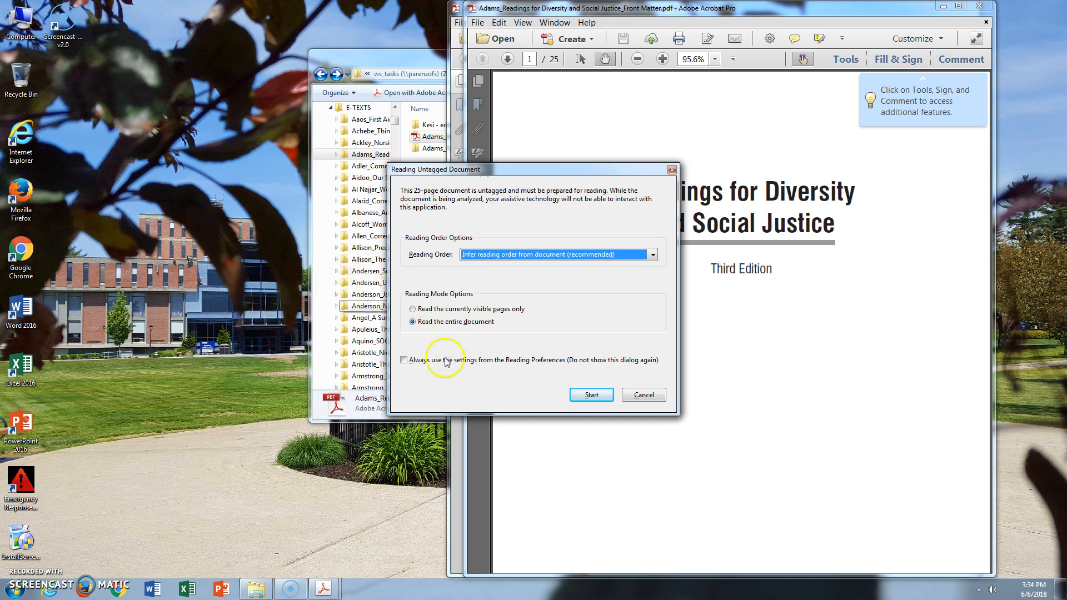
click(591, 396)
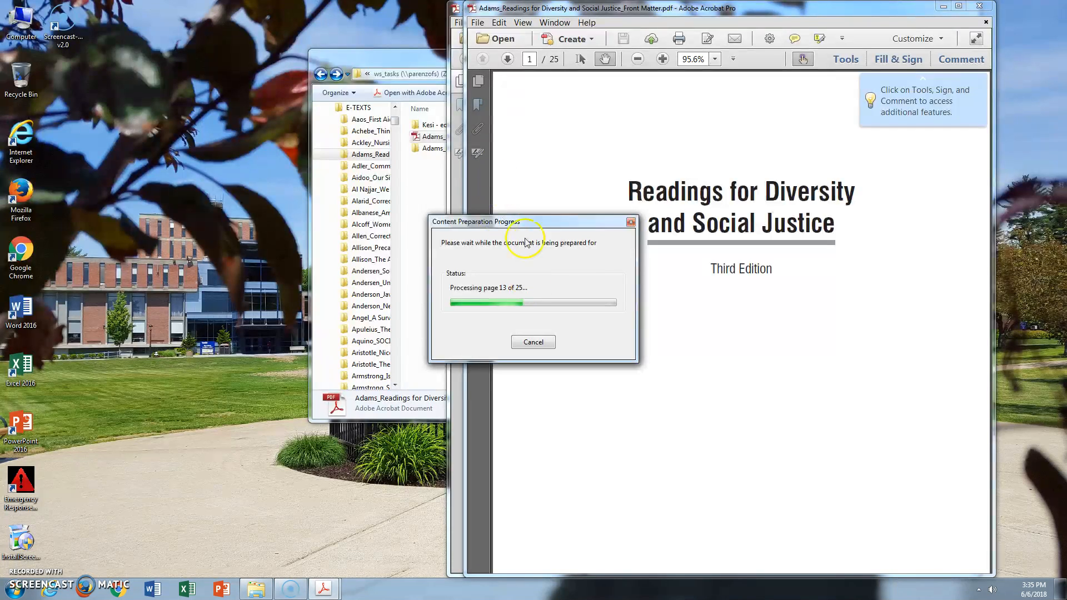
Return to the full book and locate the General Introduction's first page, xxvi, and last page, xxxii
click(460, 8)
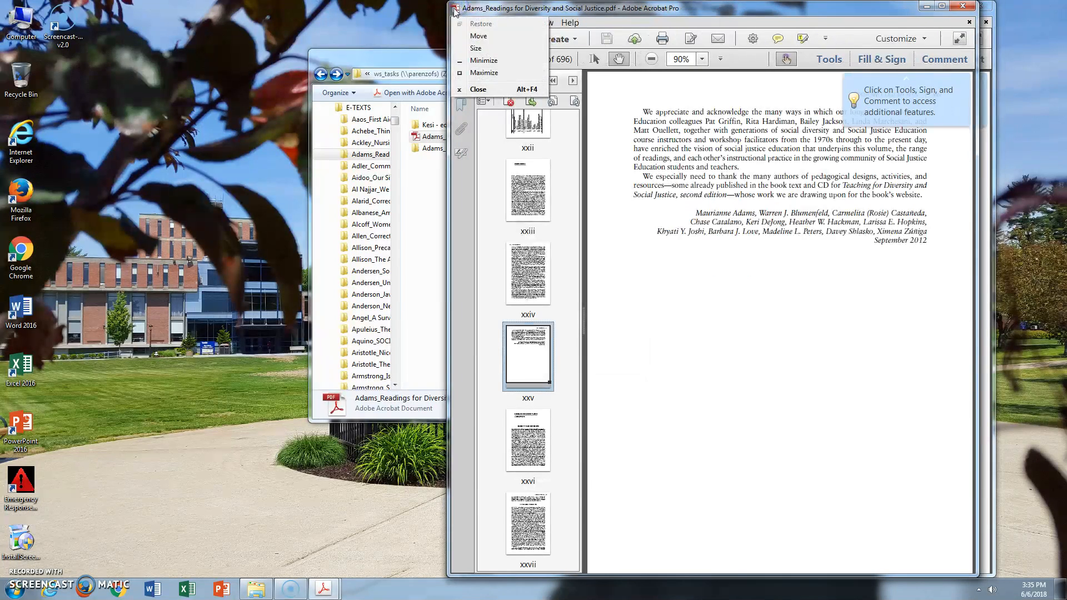
click(537, 454)
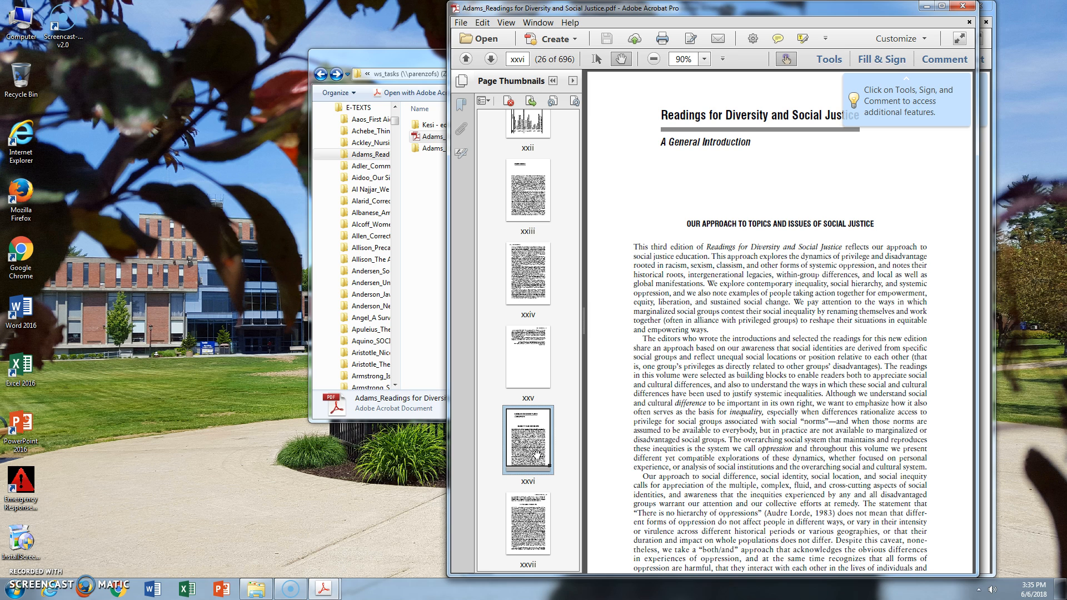
click(523, 57)
scroll(518, 500, down, 5)
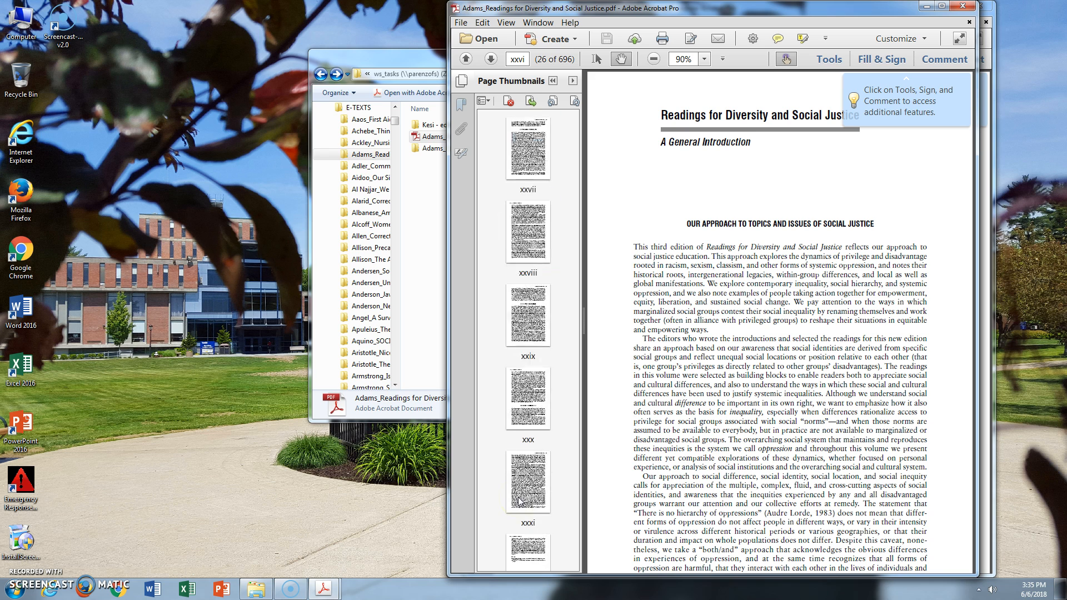
scroll(519, 500, down, 3)
click(528, 533)
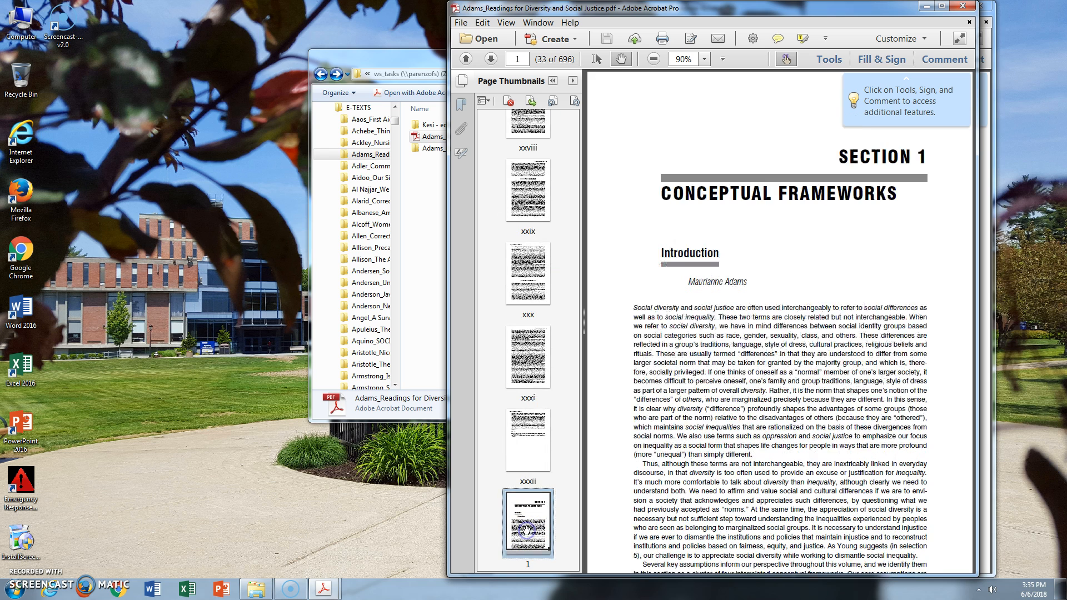
click(534, 447)
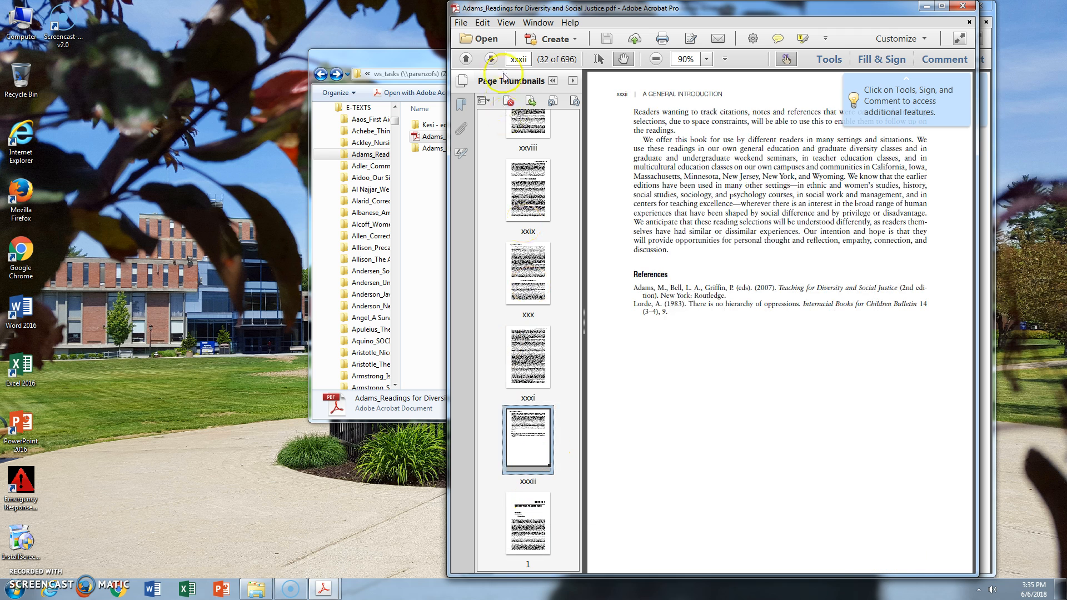
Print the General Introduction, pages xxvi to xxxii, to the Adobe PDF printer
click(464, 24)
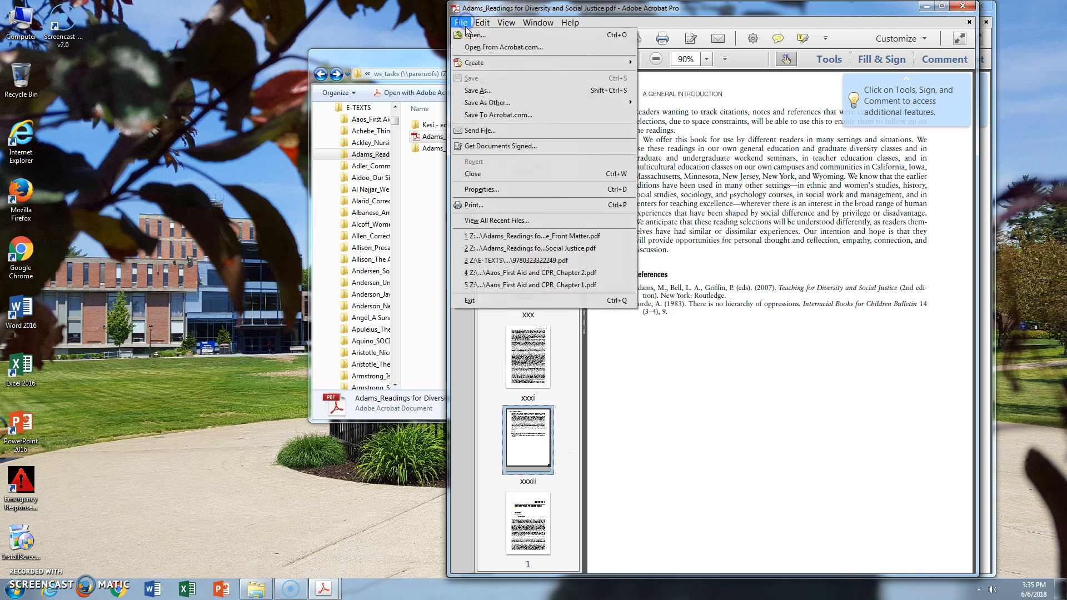
click(482, 205)
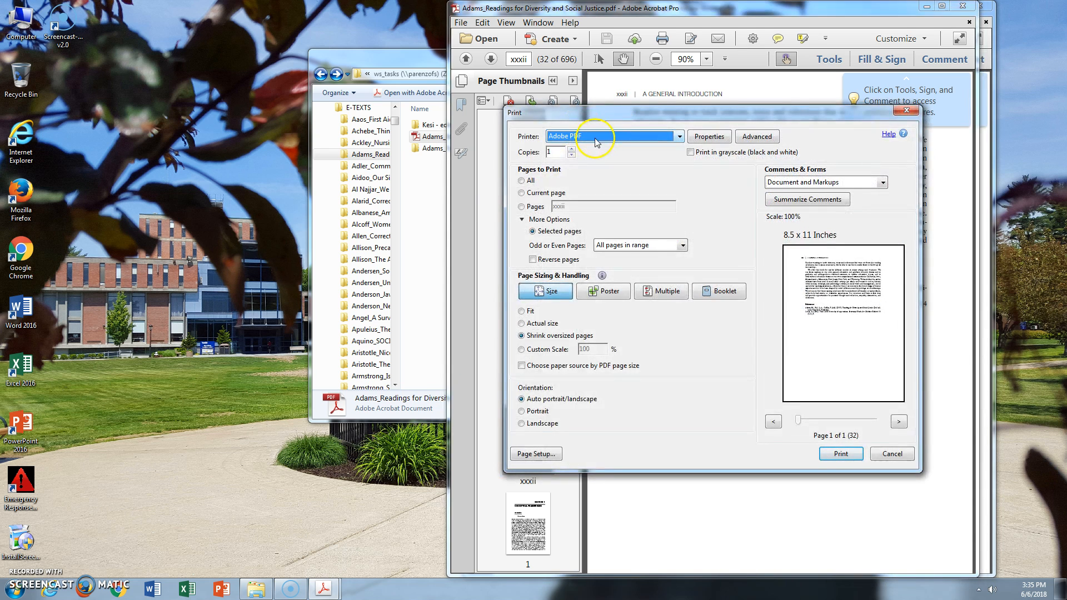
click(523, 207)
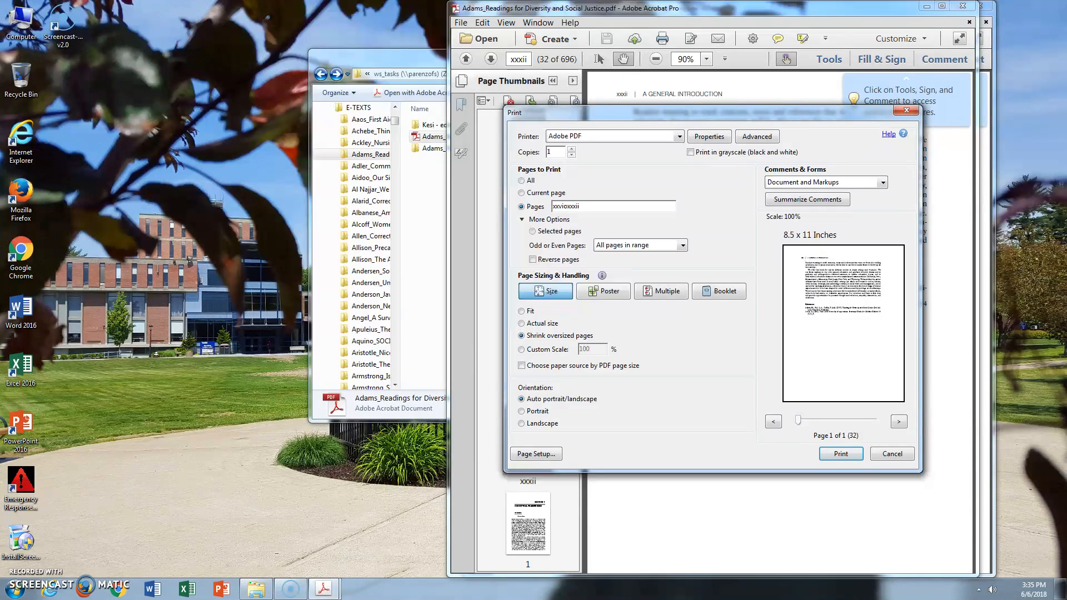
click(841, 454)
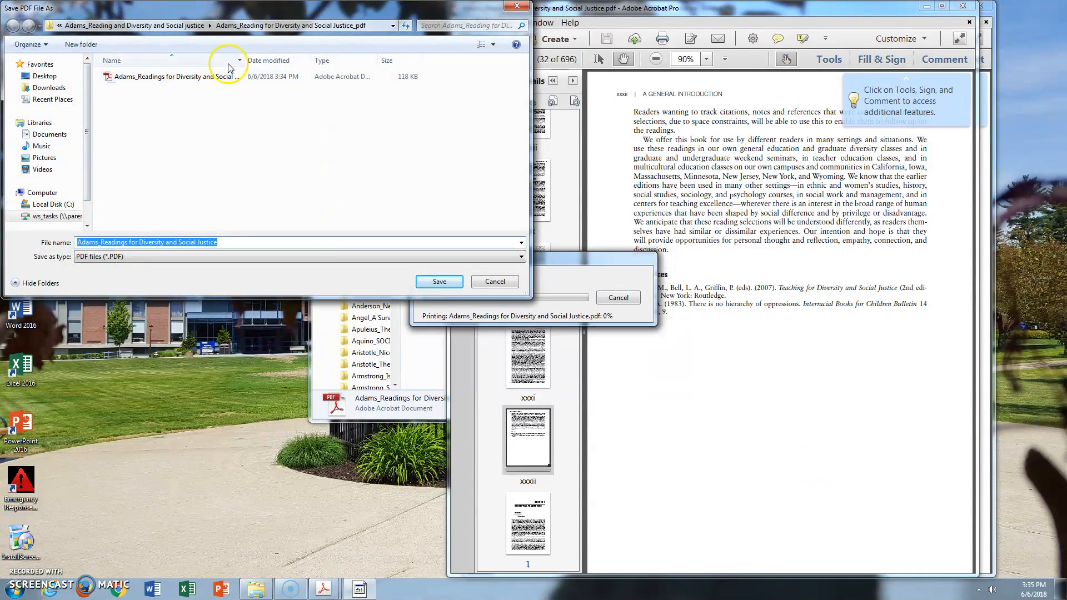
Save the PDF as "Adams_Readings for Diversity and Social Justice_Introduction" and prepare the entire document for reading with inferred reading order
drag(243, 62, 324, 62)
click(292, 78)
click(298, 242)
click(297, 242)
key(BackSpace)
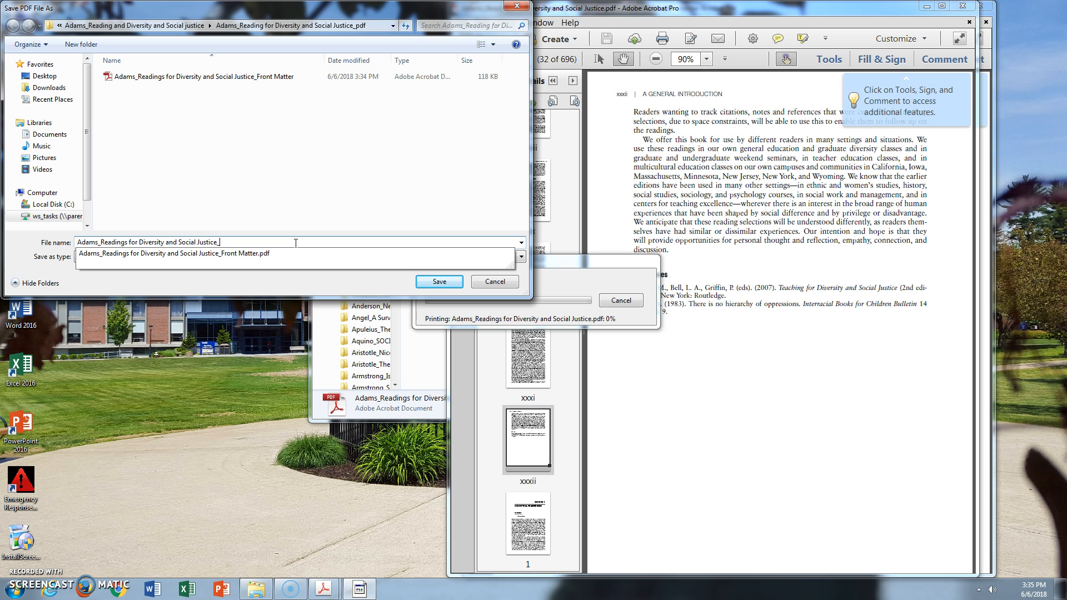
text(Introduction)
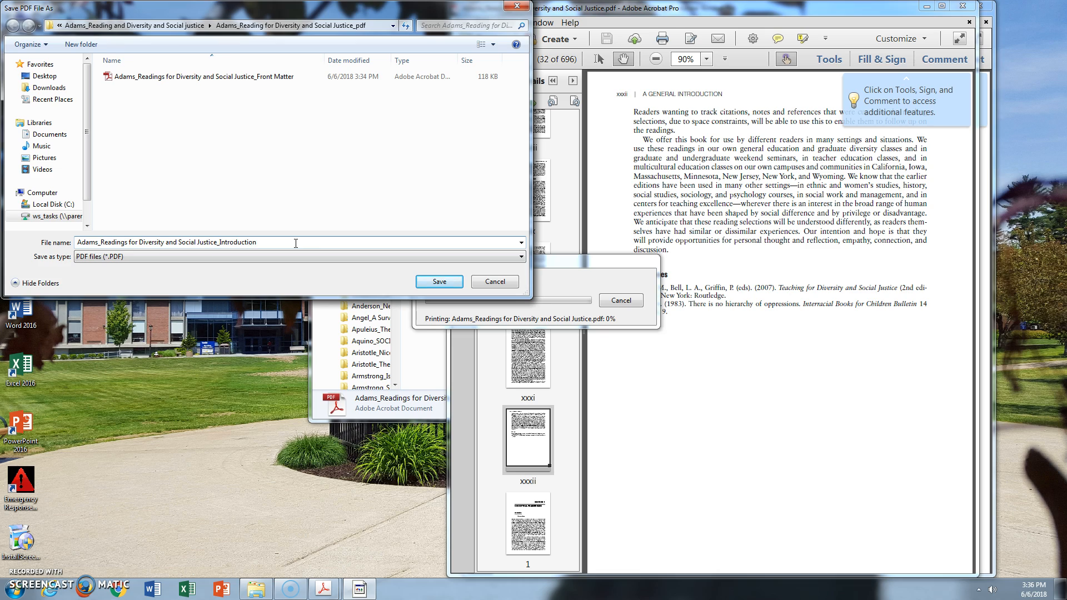
key(Return)
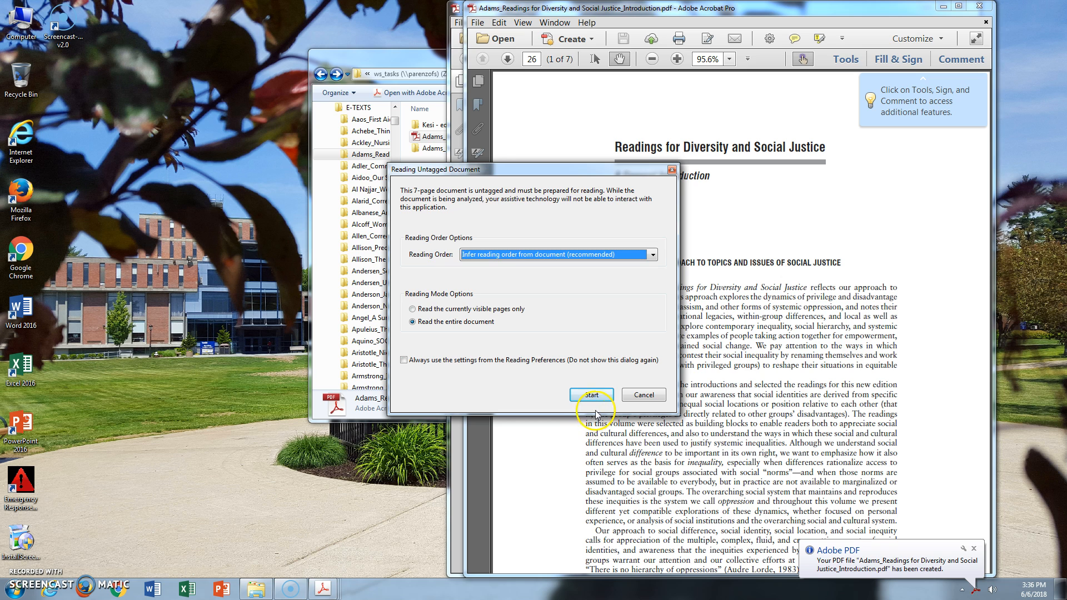
click(592, 396)
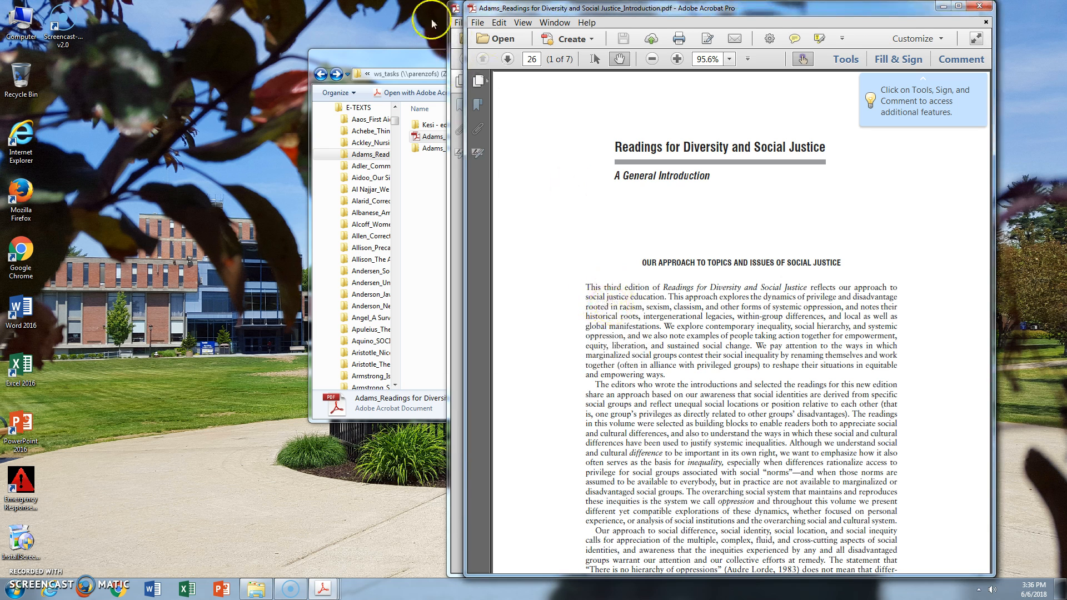
Return to the full book and locate Section 1's first page, 1, and last page, 56
click(454, 8)
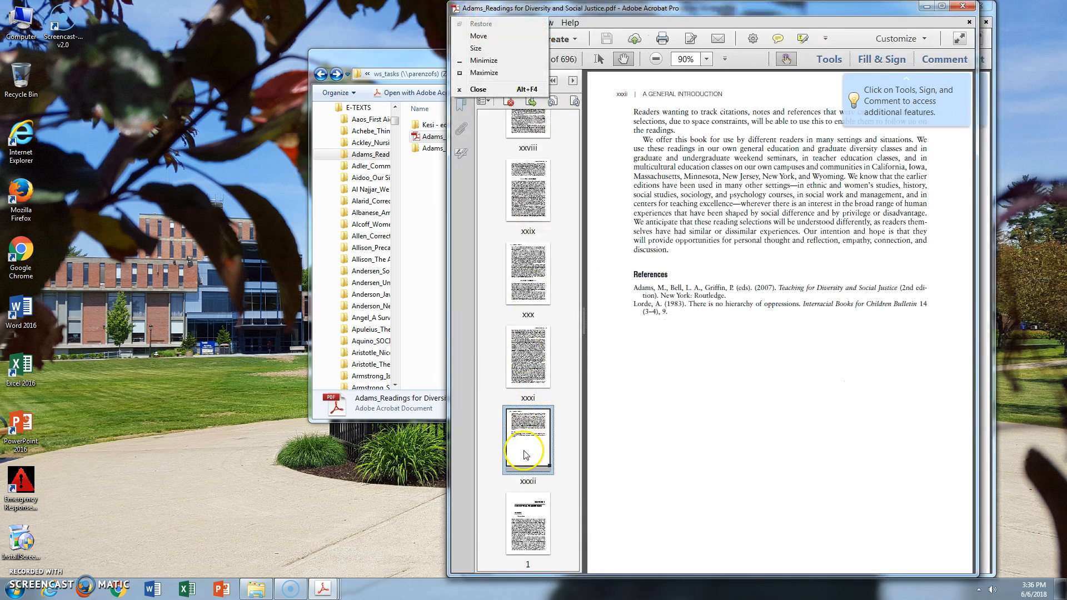
click(536, 542)
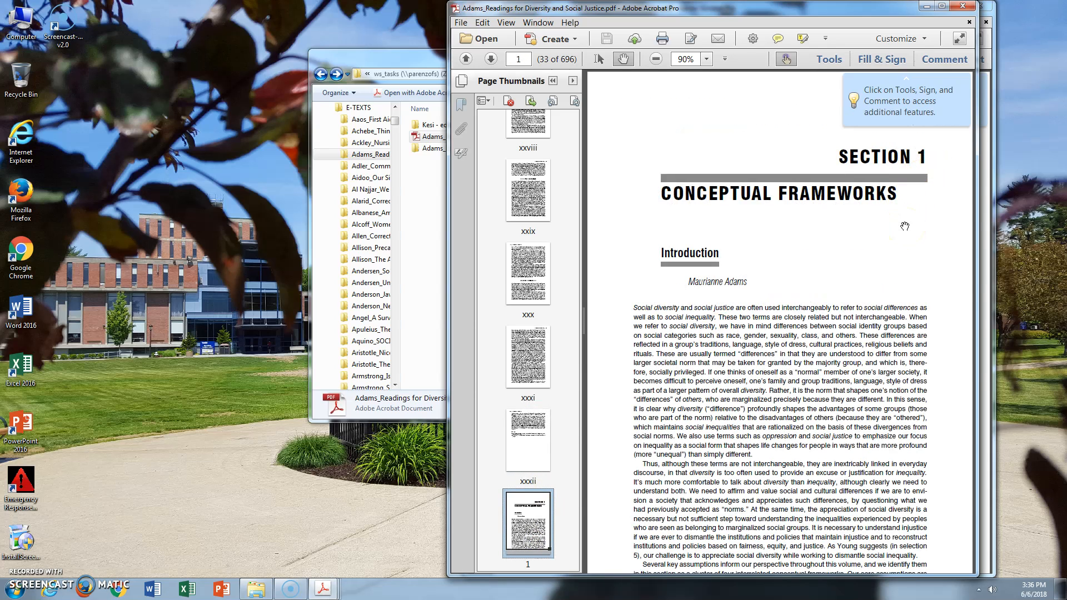
scroll(529, 540, down, 12)
click(529, 539)
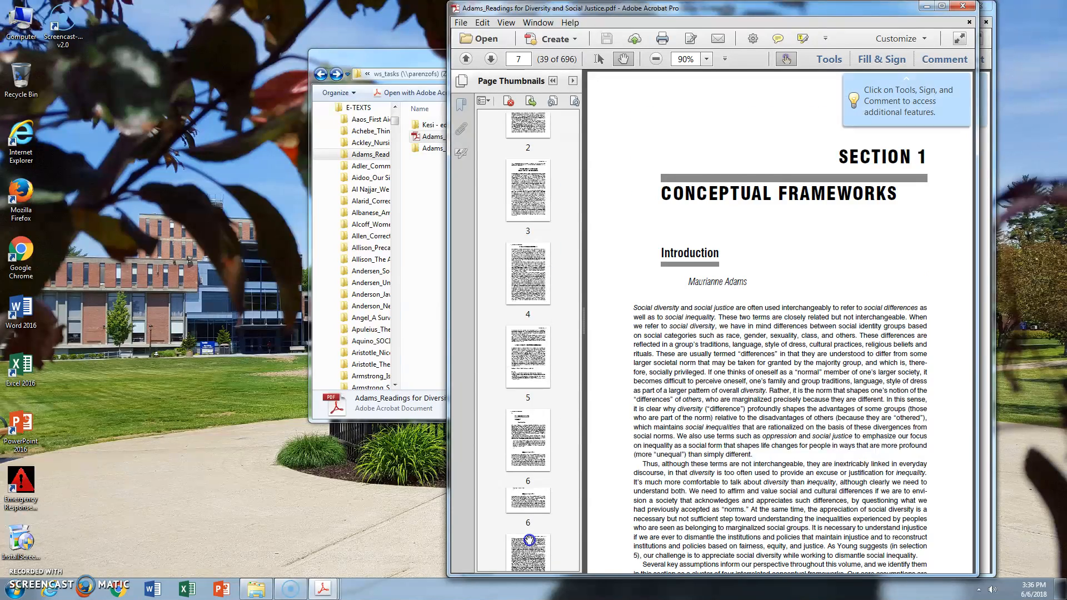
scroll(531, 542, down, 10)
scroll(532, 543, down, 17)
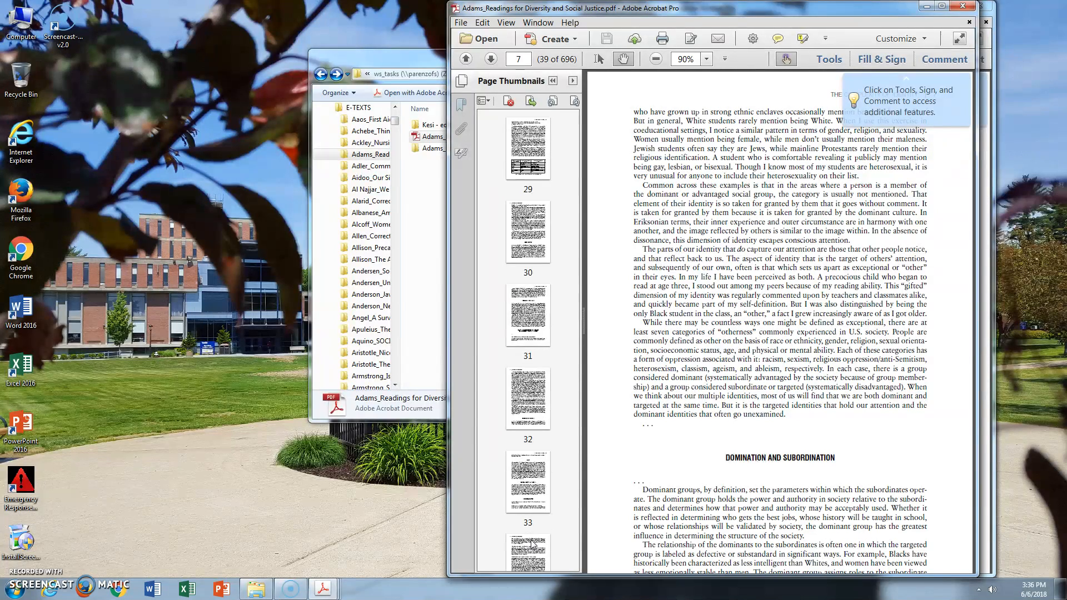
scroll(532, 545, down, 14)
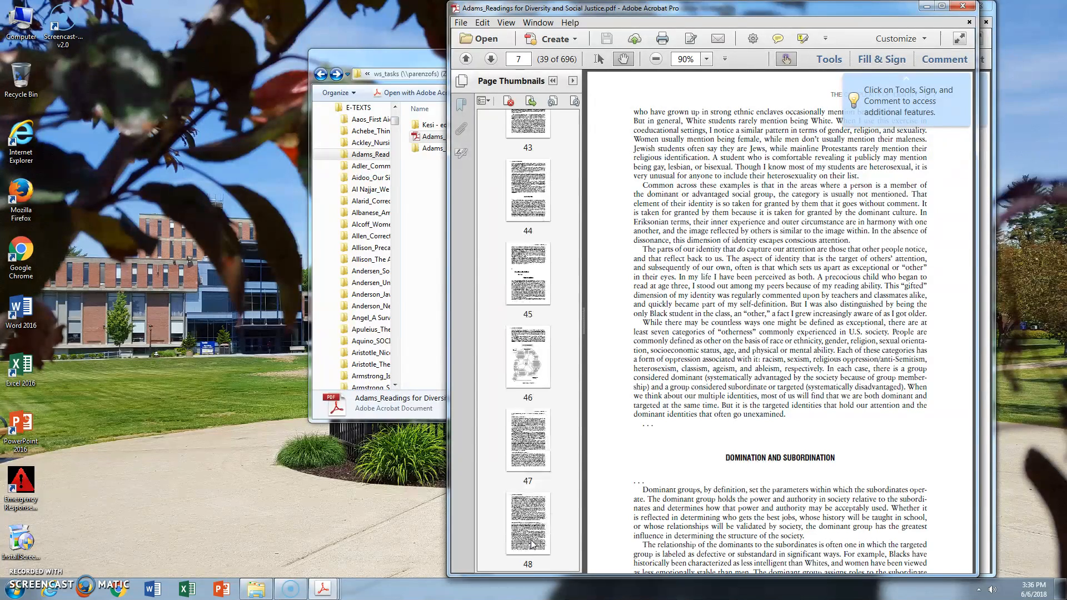
scroll(531, 500, down, 10)
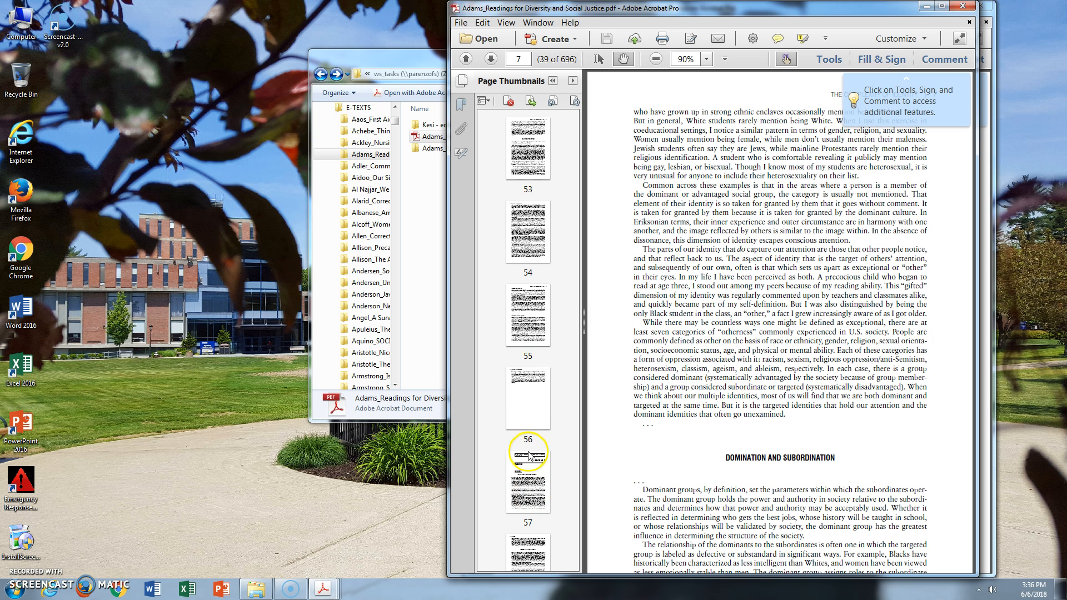
click(532, 498)
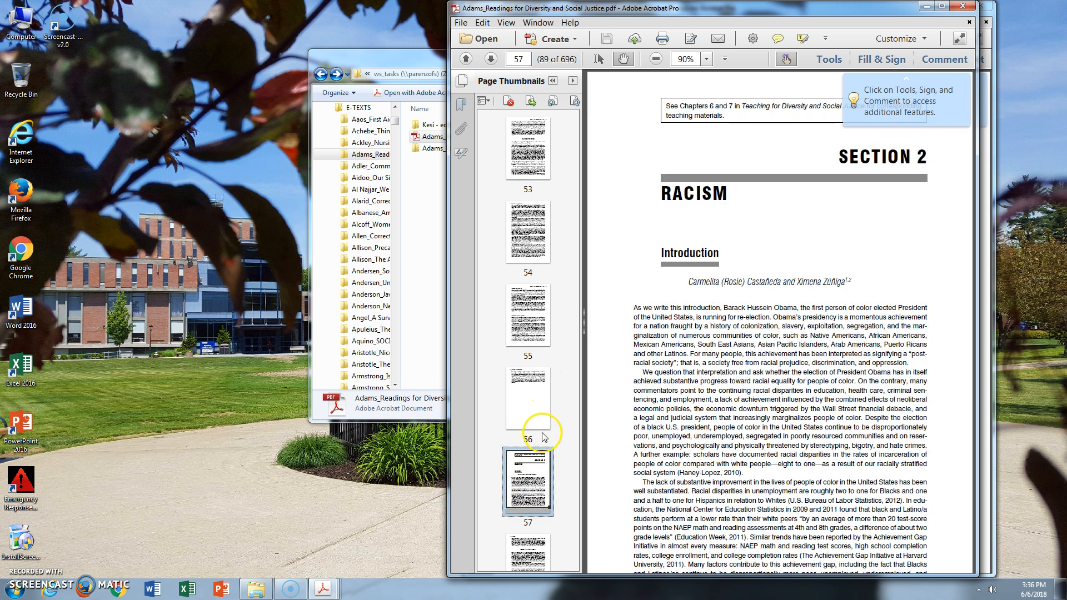
click(539, 396)
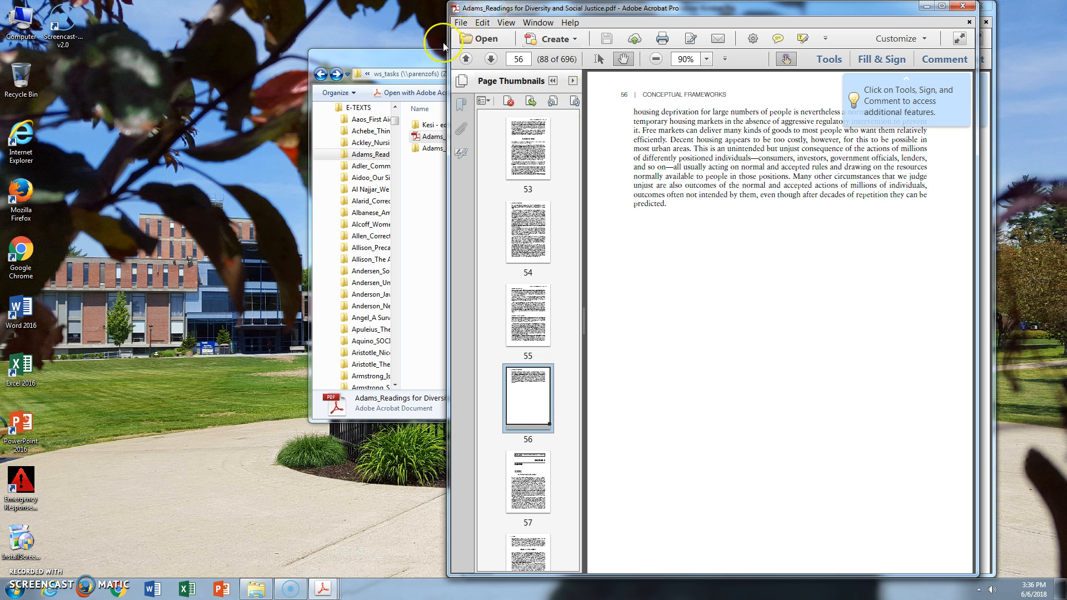
Print Section 1, pages 1 to 56, to the Adobe PDF printer
click(461, 22)
click(481, 205)
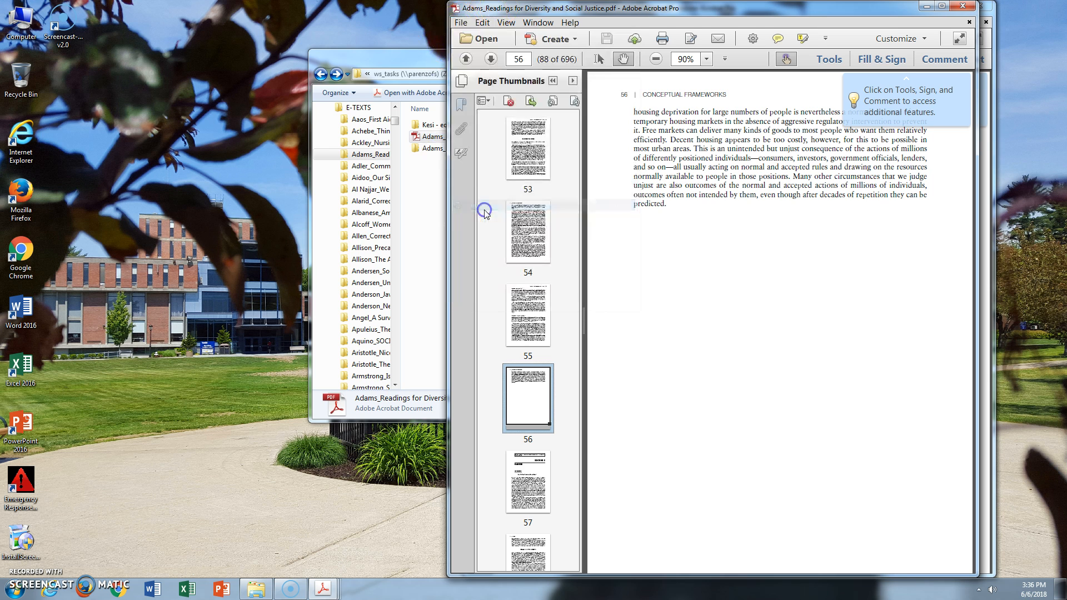
click(523, 207)
double_click(554, 207)
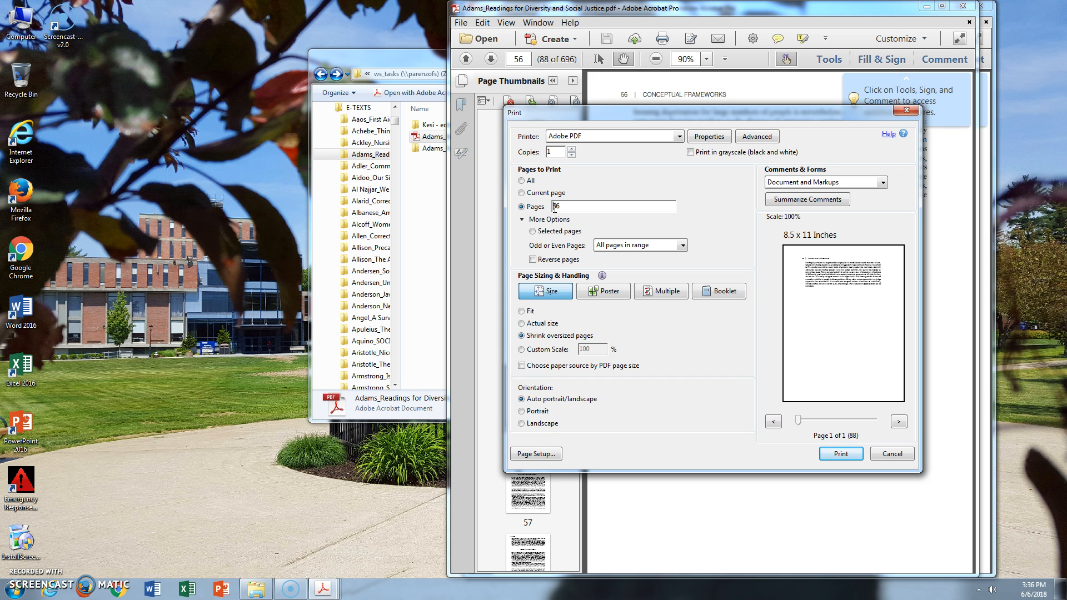
click(841, 453)
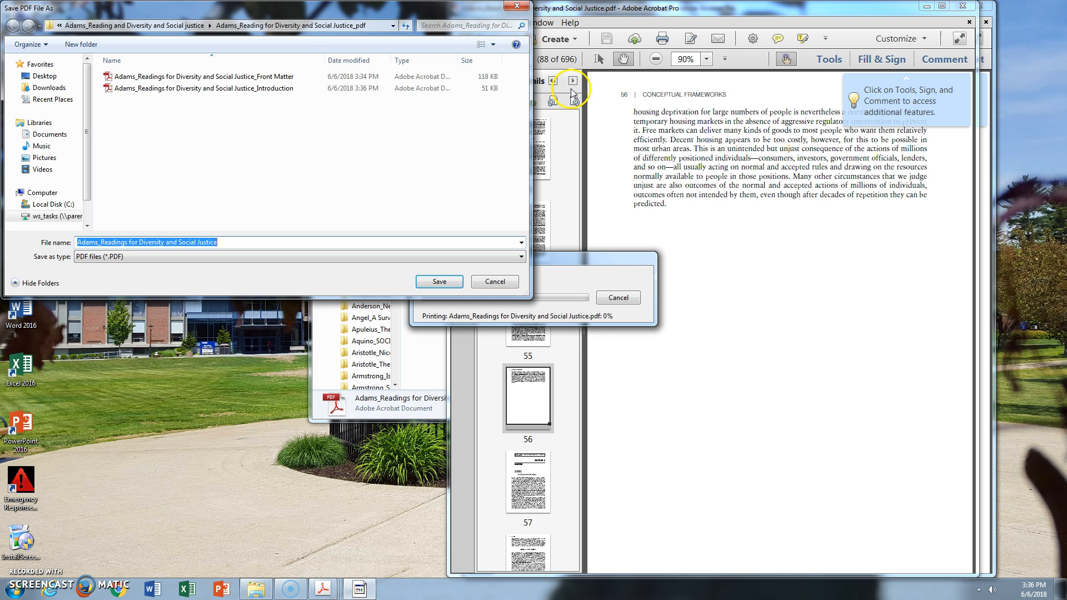
Save the PDF as "Adams_Readings for Diversity and Social Justice_Section 1" and prepare only its currently visible pages for reading with inferred reading order
click(279, 76)
click(271, 243)
click(266, 245)
key(BackSpace)
key(BackSpace)
key(BackSpace)
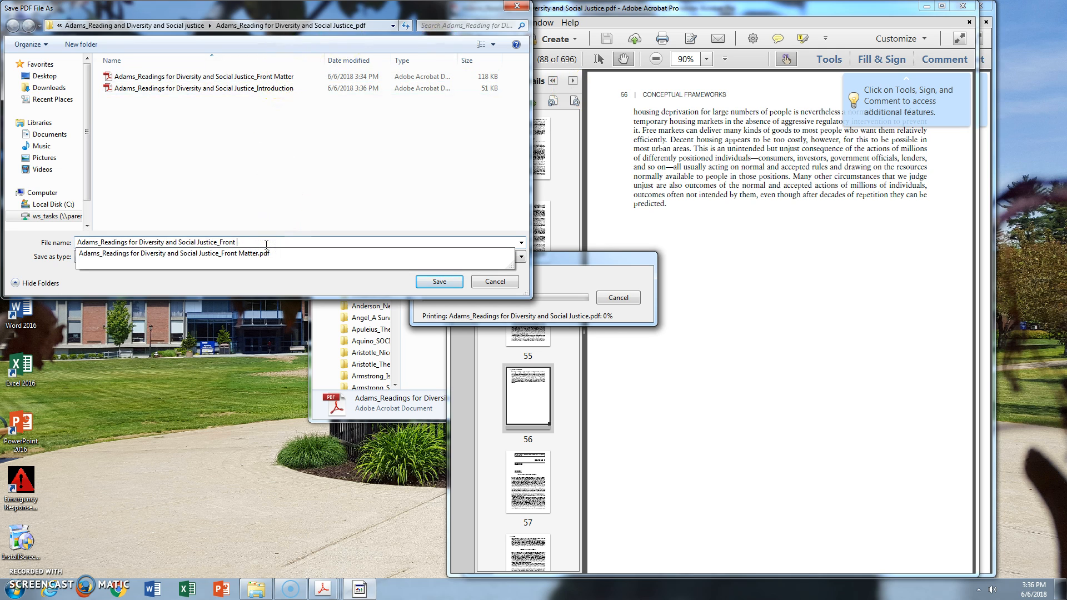
key(BackSpace)
key(BackSpace)
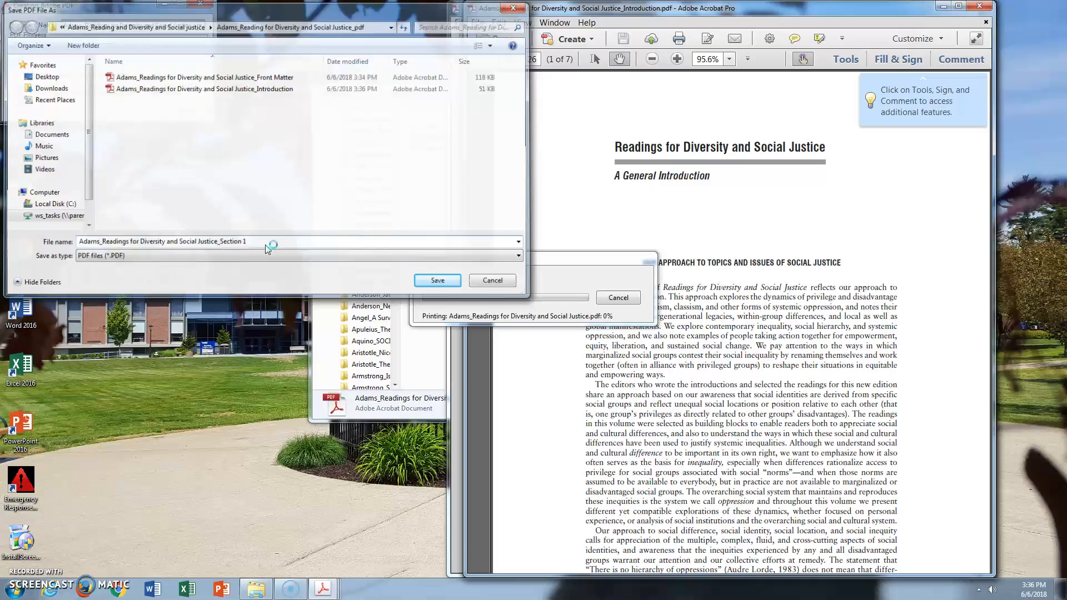
key(Return)
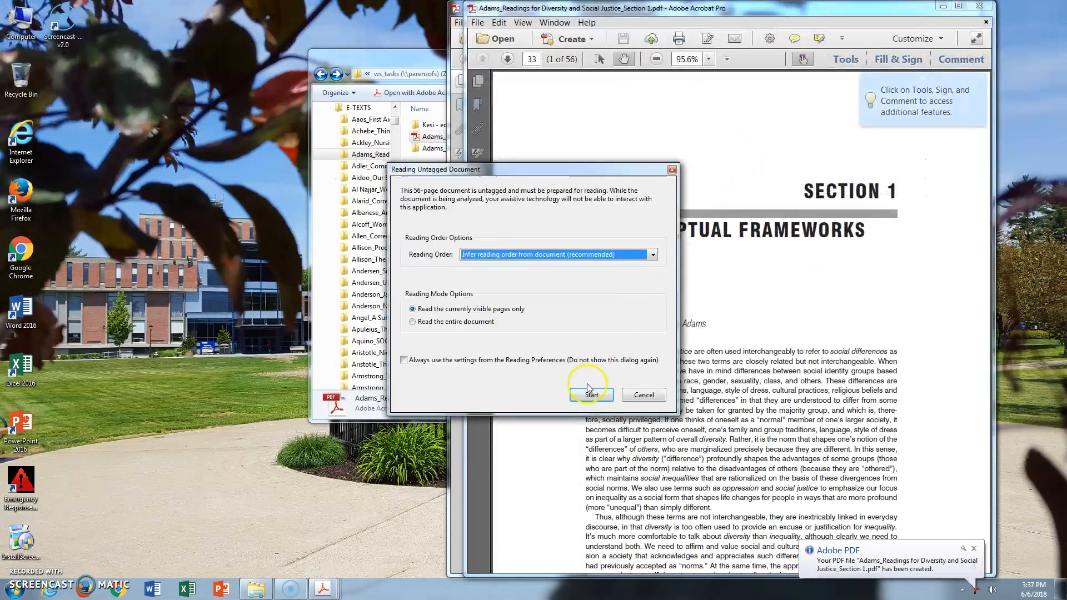
click(598, 392)
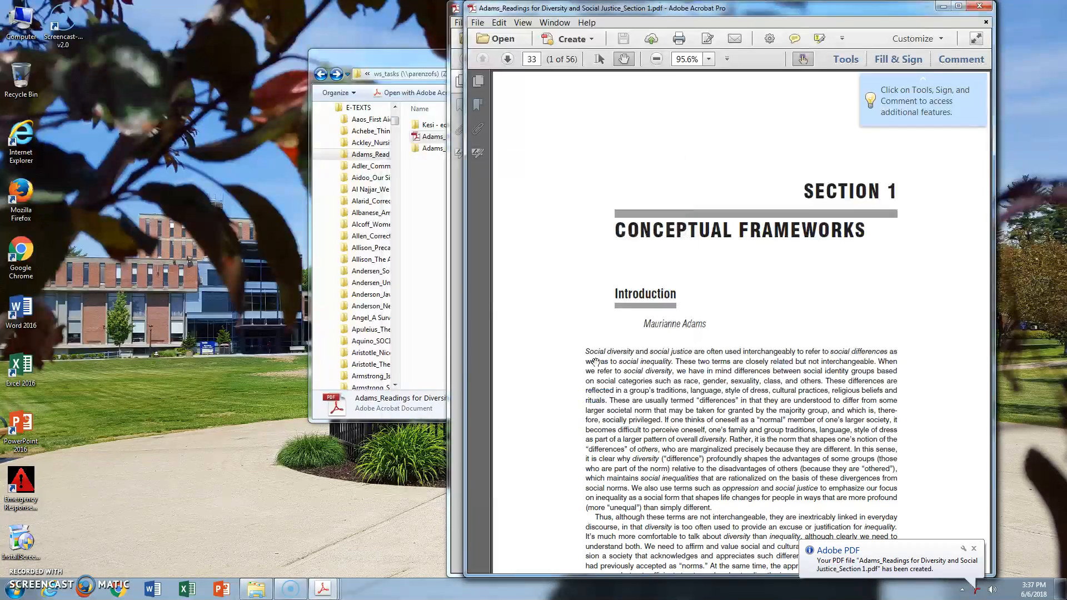
Return to the full book and locate Section 2's first page, 57, and last page, 140
click(455, 10)
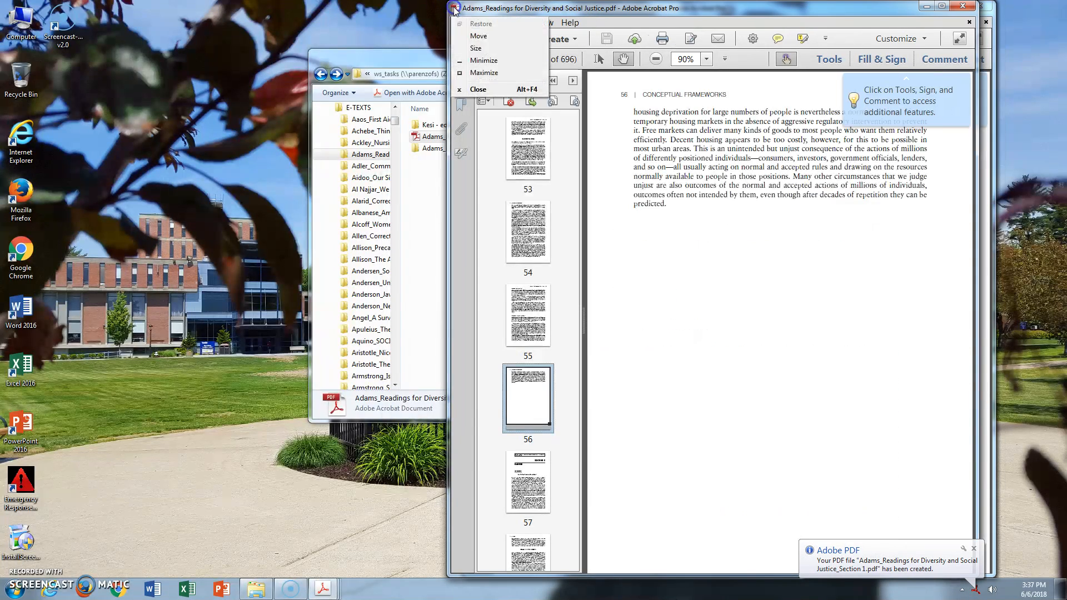
click(533, 473)
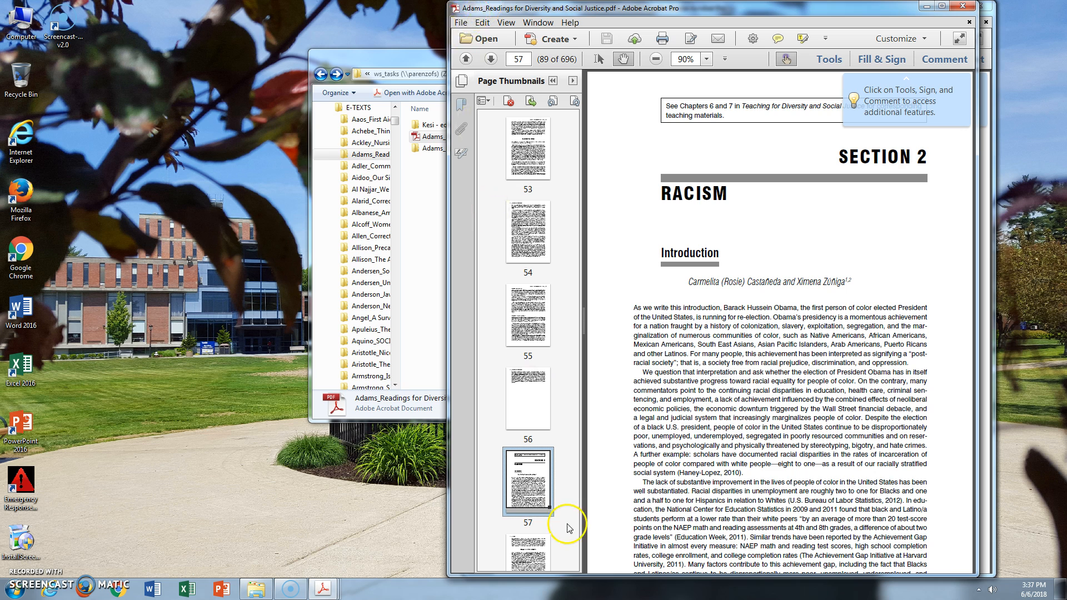
scroll(544, 535, down, 10)
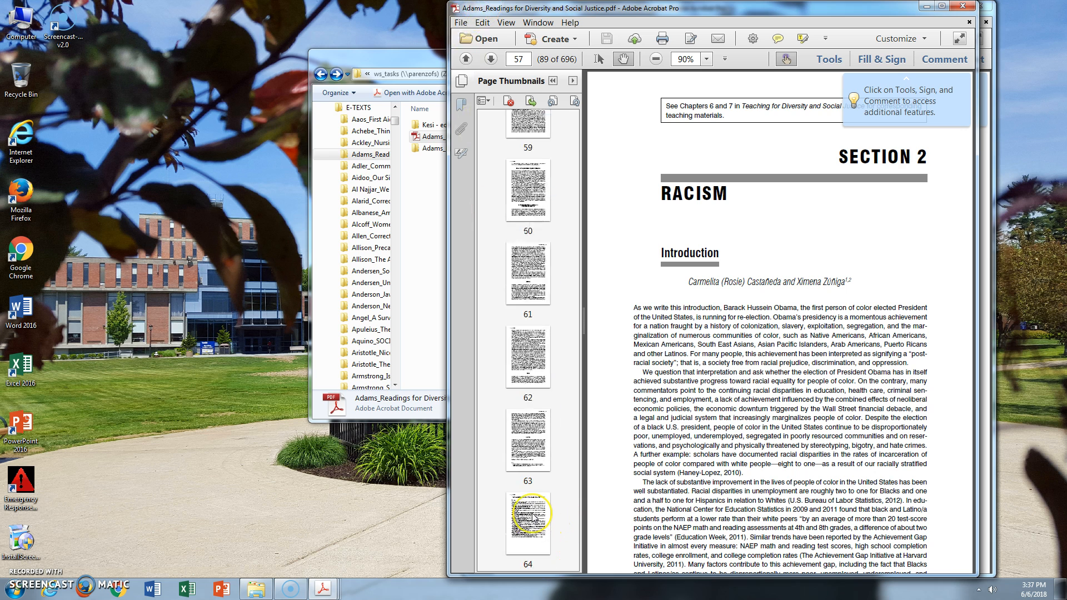
scroll(533, 519, down, 13)
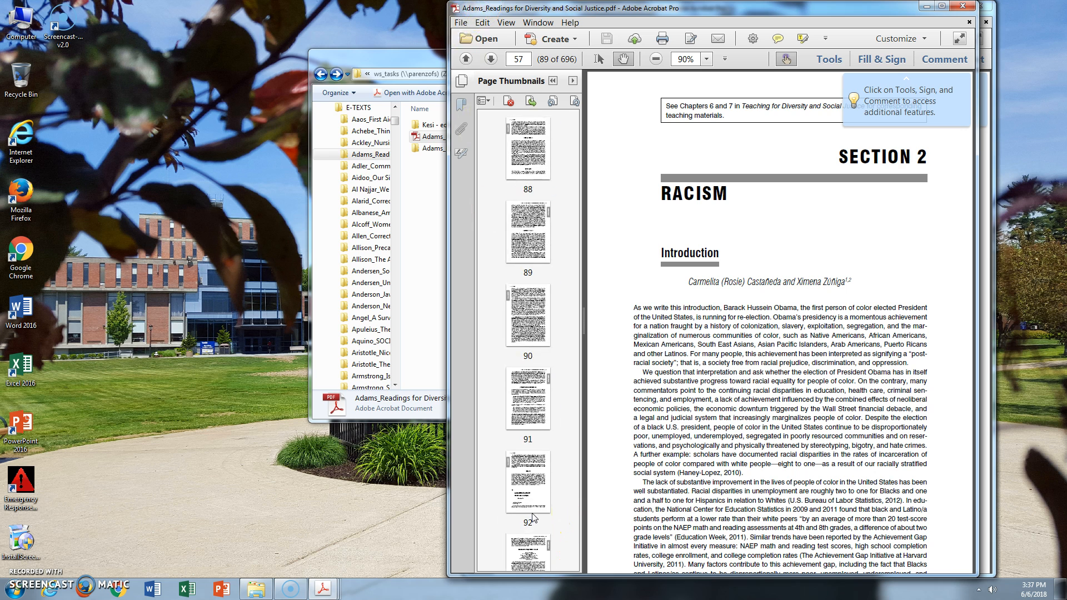
scroll(533, 518, down, 14)
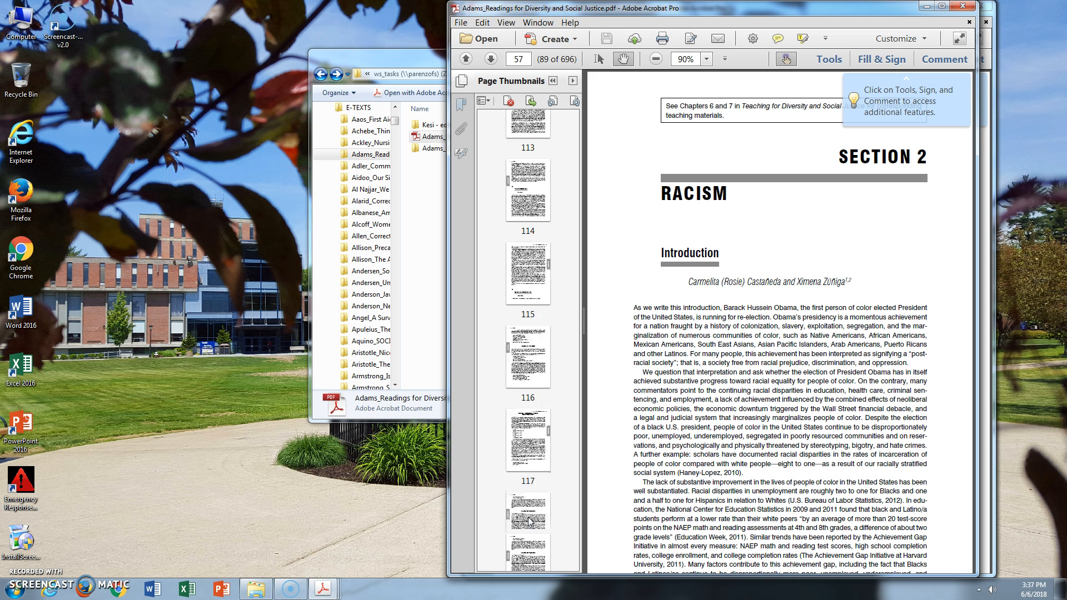
scroll(525, 529, down, 4)
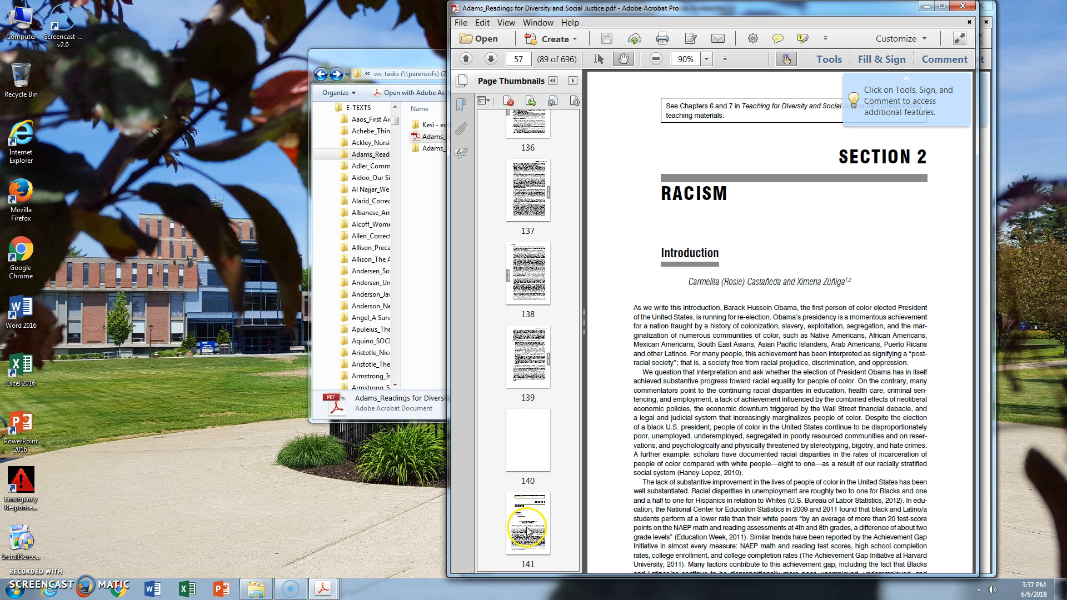
Print Section 2, pages 57 to 140, to the Adobe PDF printer
click(471, 28)
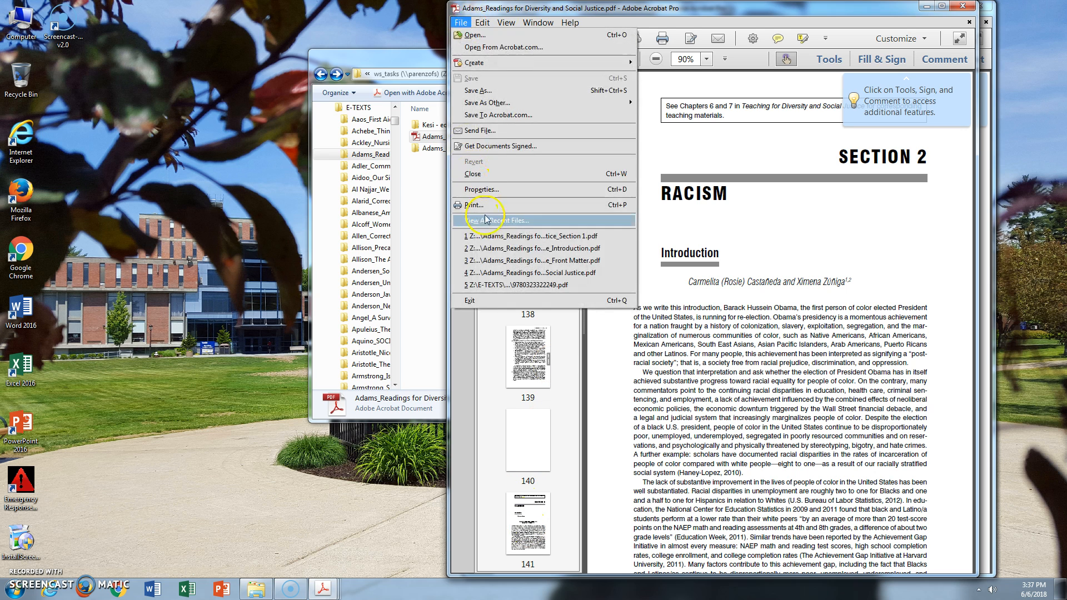
click(554, 220)
click(522, 207)
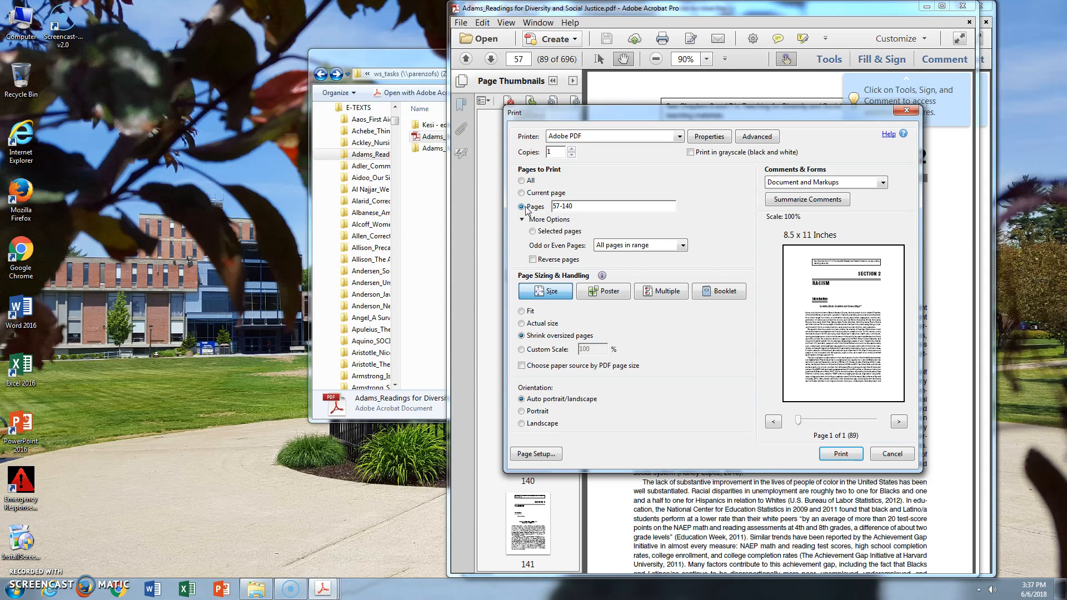
key(Return)
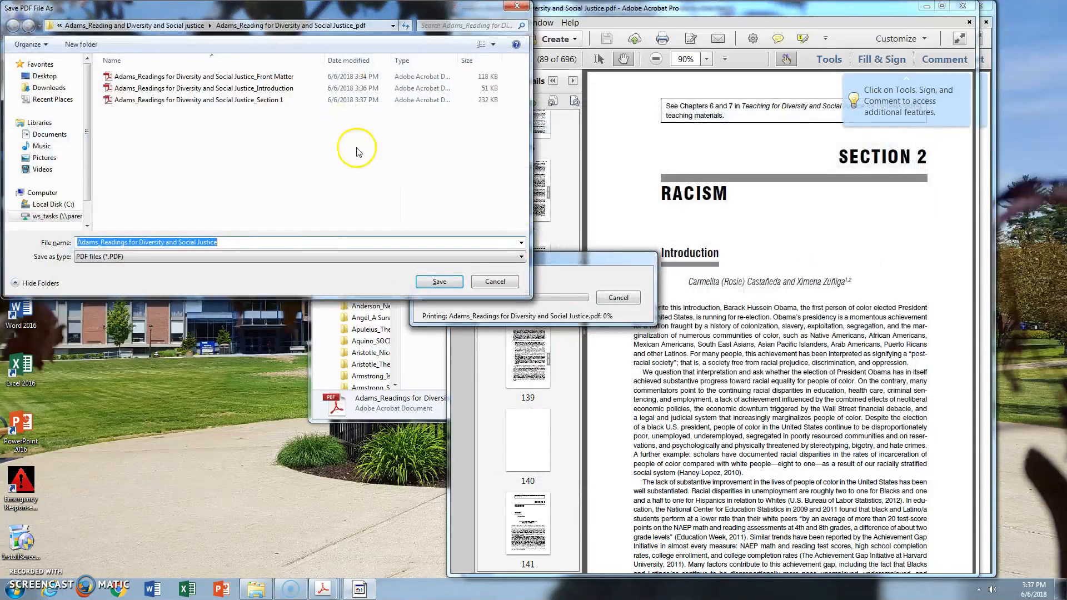
Save the PDF as "Adams_Readings for Diversity and Social Justice_Section 2" and prepare only its currently visible pages for reading with inferred reading order
click(277, 105)
double_click(263, 242)
text(2)
key(Return)
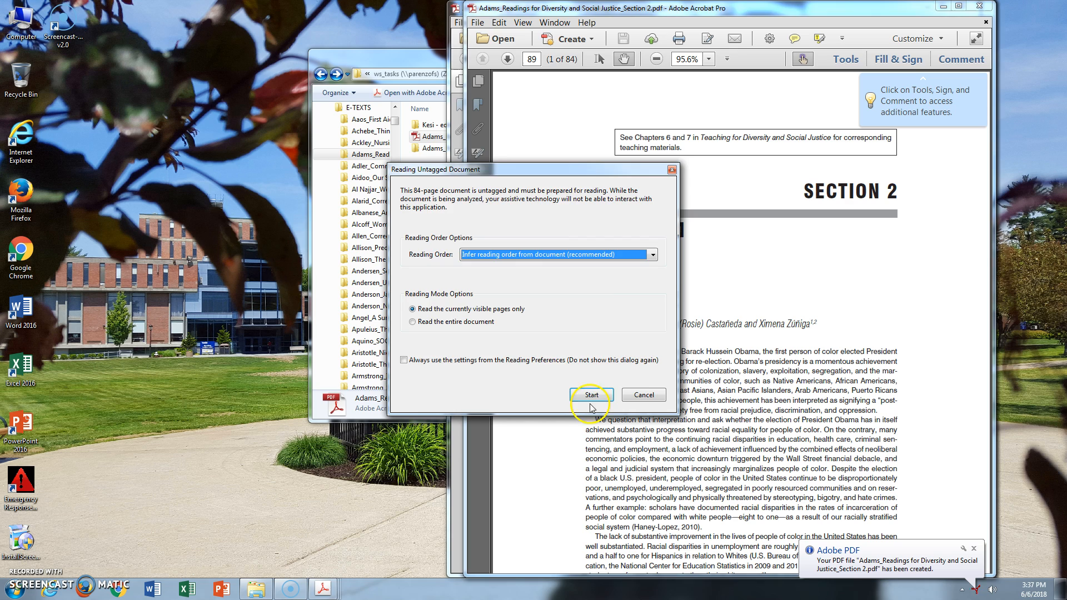
click(591, 395)
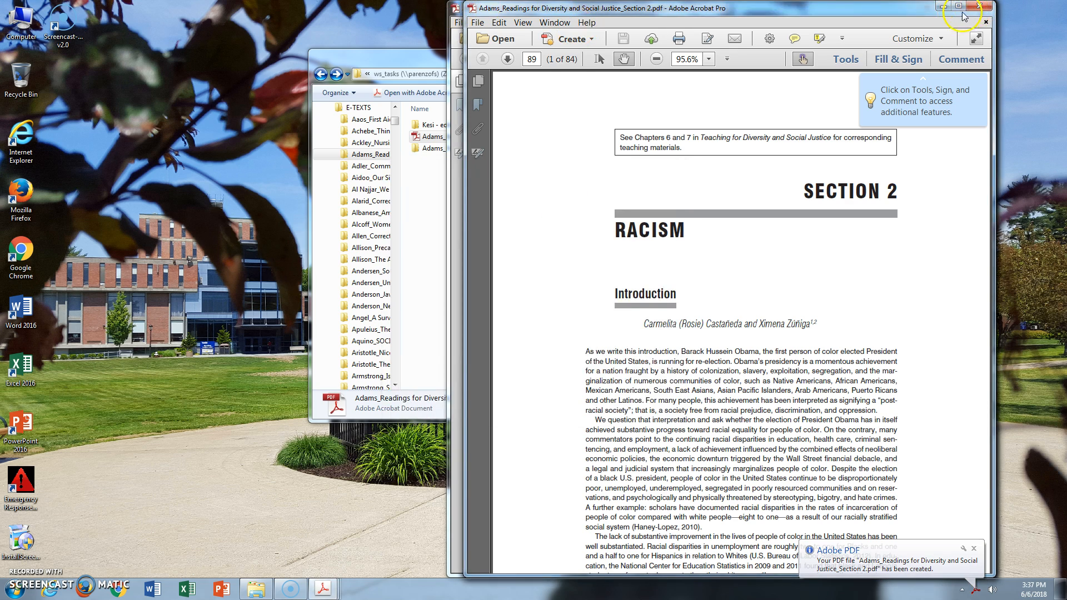
Minimize the Section 2 and full-book windows and close the Section 1 and Introduction PDFs
click(978, 6)
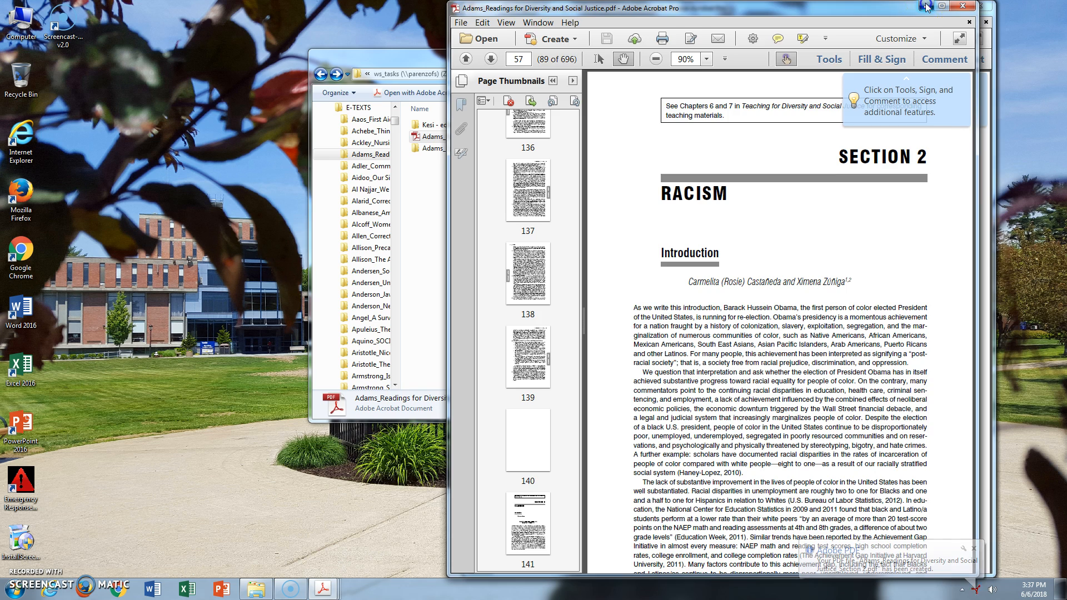
click(926, 6)
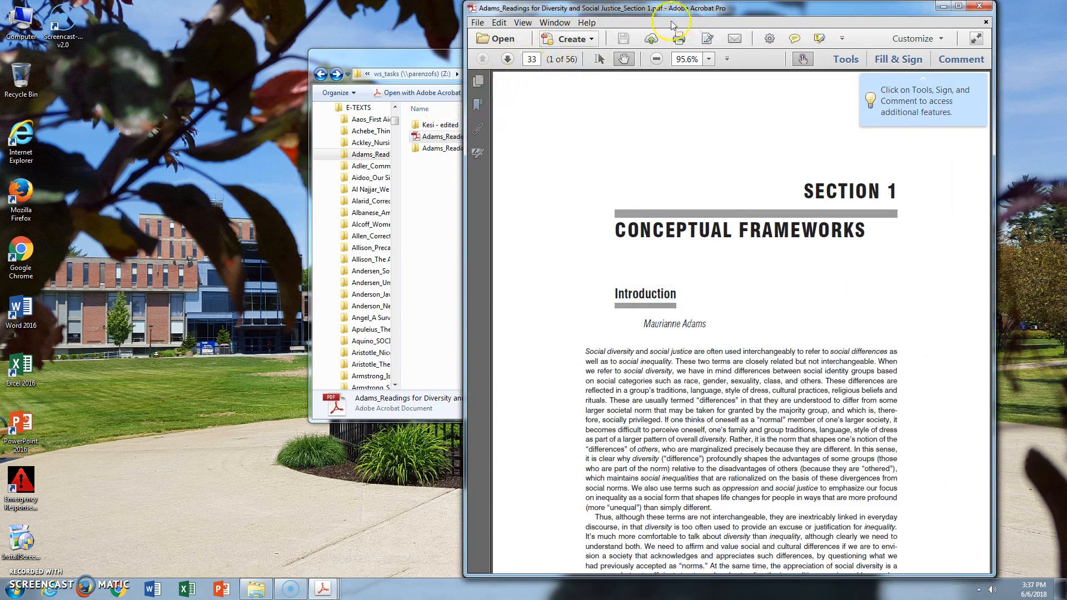
mouse_move(323, 589)
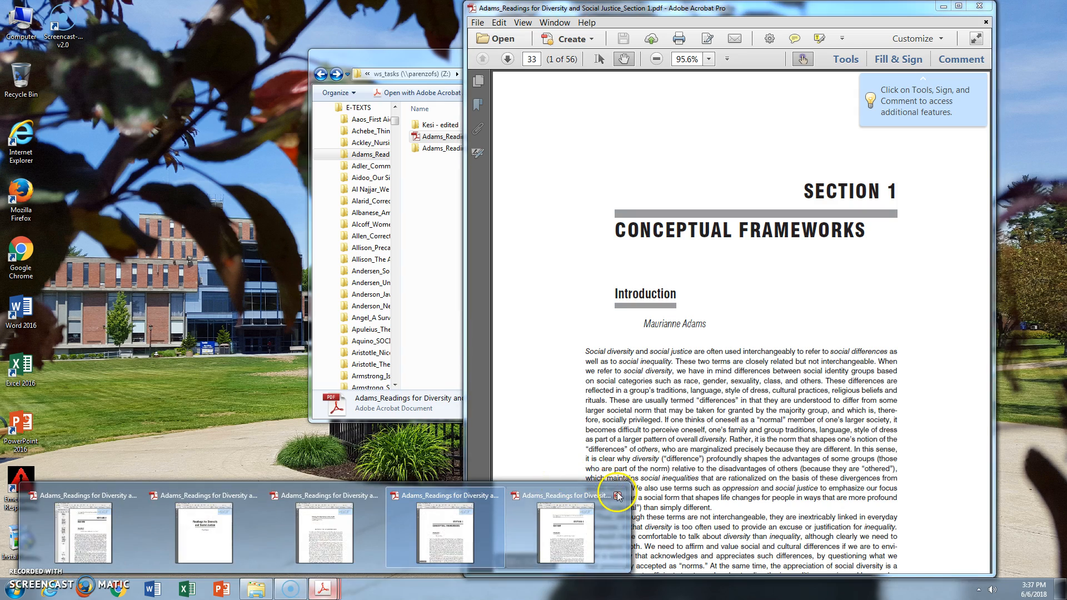
click(978, 9)
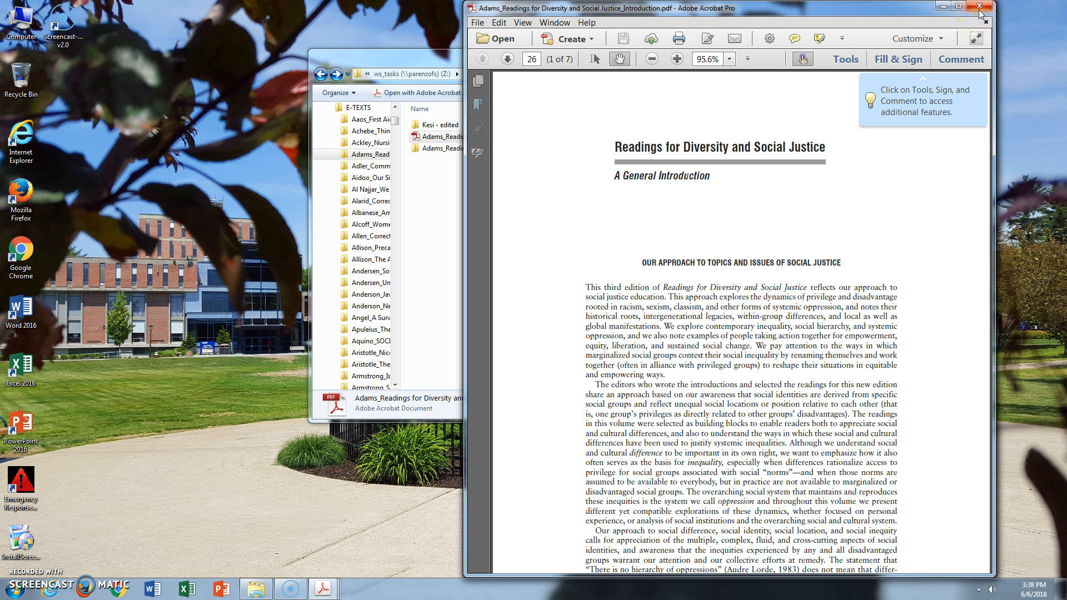
click(980, 8)
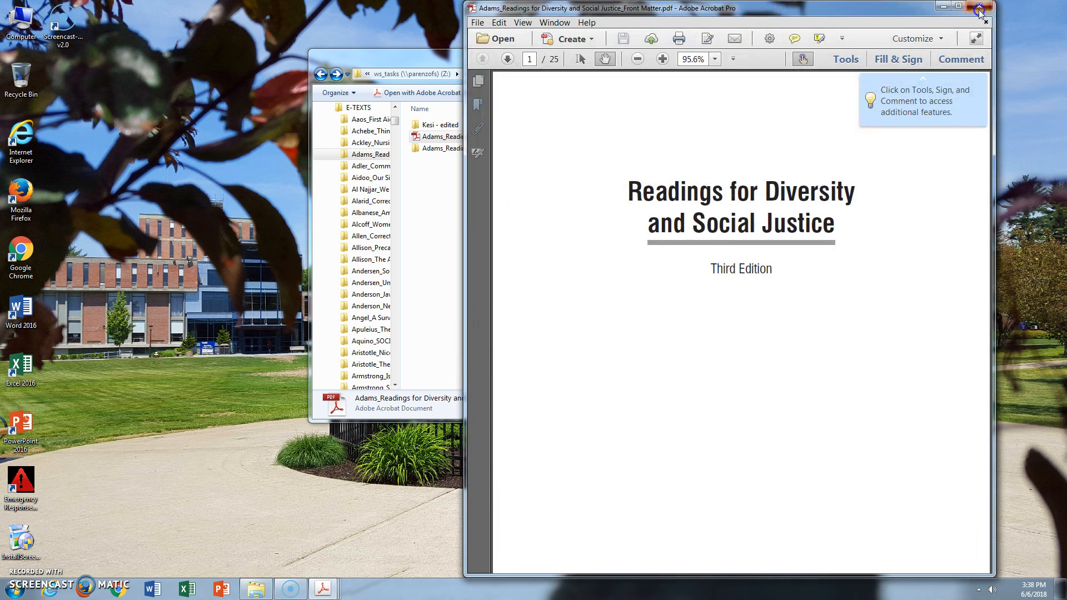
Close the Front Matter PDF and return to the full book at Section 3's first page, 141
click(979, 9)
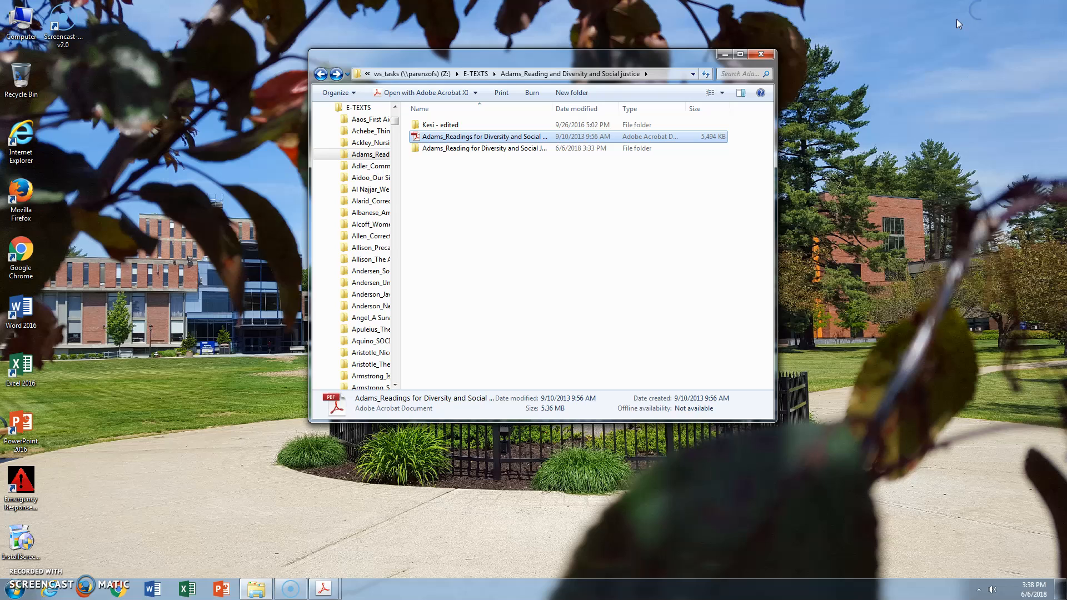
double_click(488, 138)
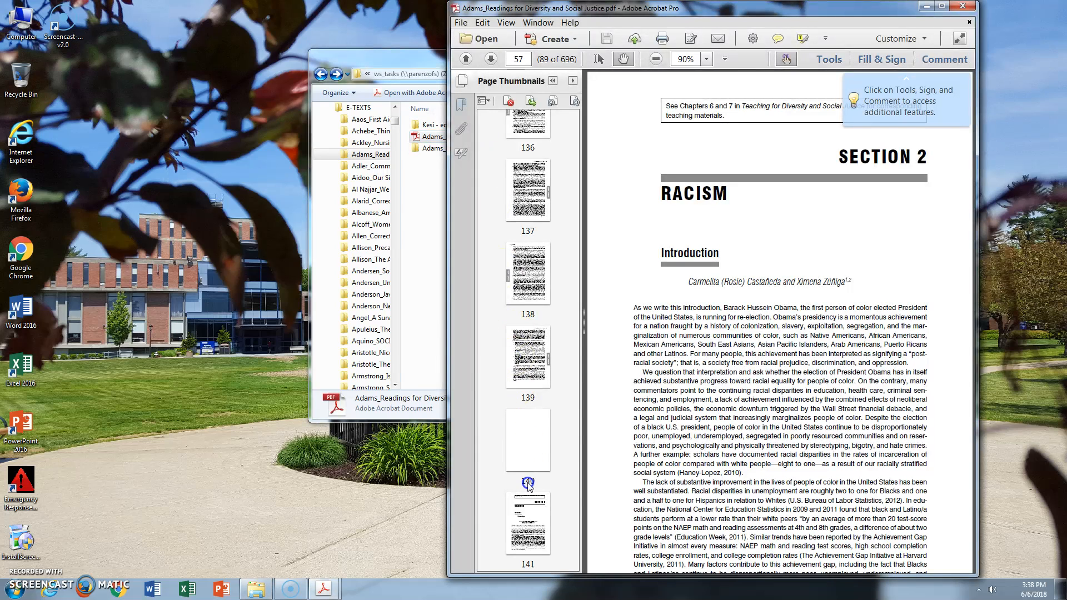
click(526, 514)
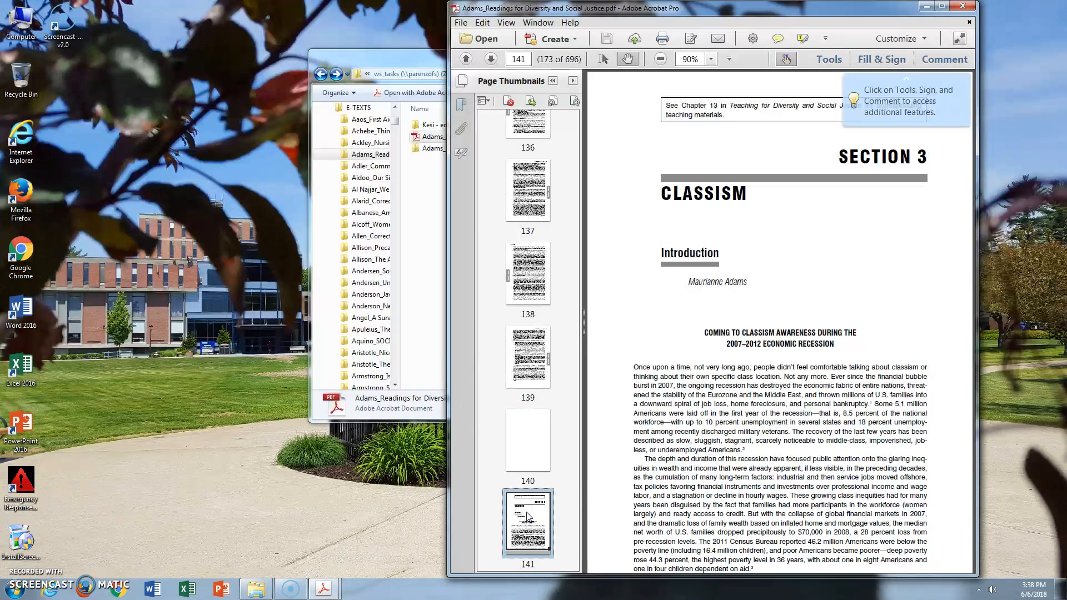
Print Section 3, pages 141 to 228, to the Adobe PDF printer
click(461, 23)
click(465, 213)
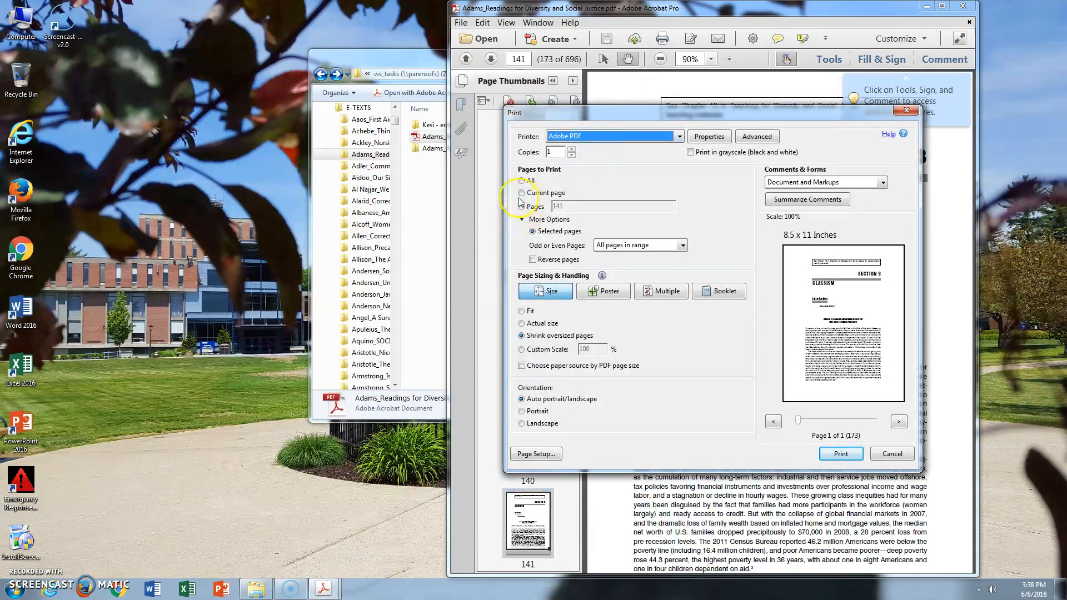
click(523, 208)
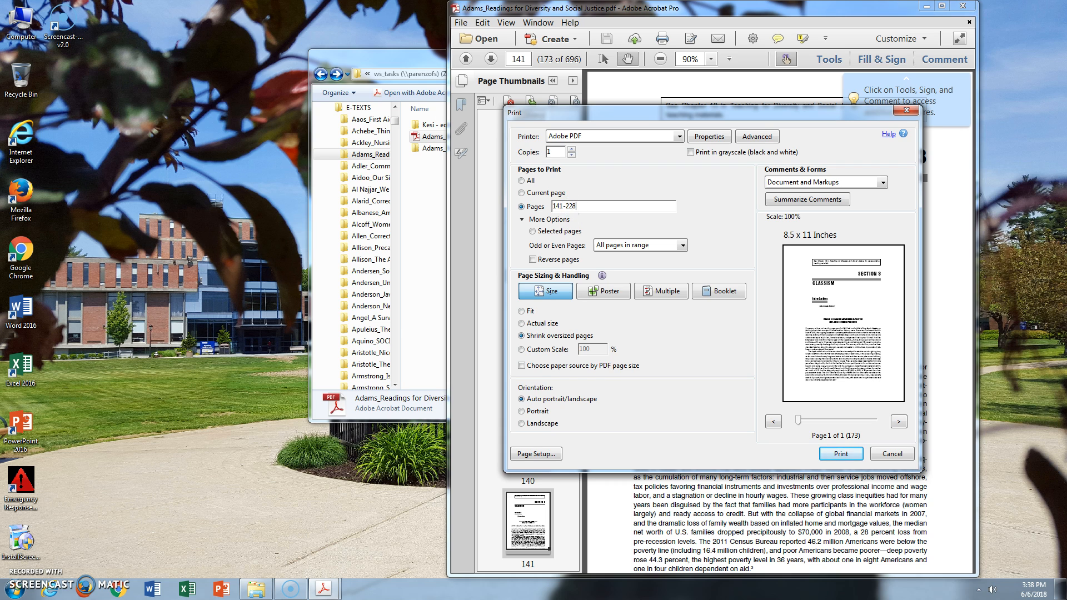
key(Return)
Save the PDF as "Adams_Readings for Diversity and Social Justice_Section 3" in the book's PDF folder
click(278, 113)
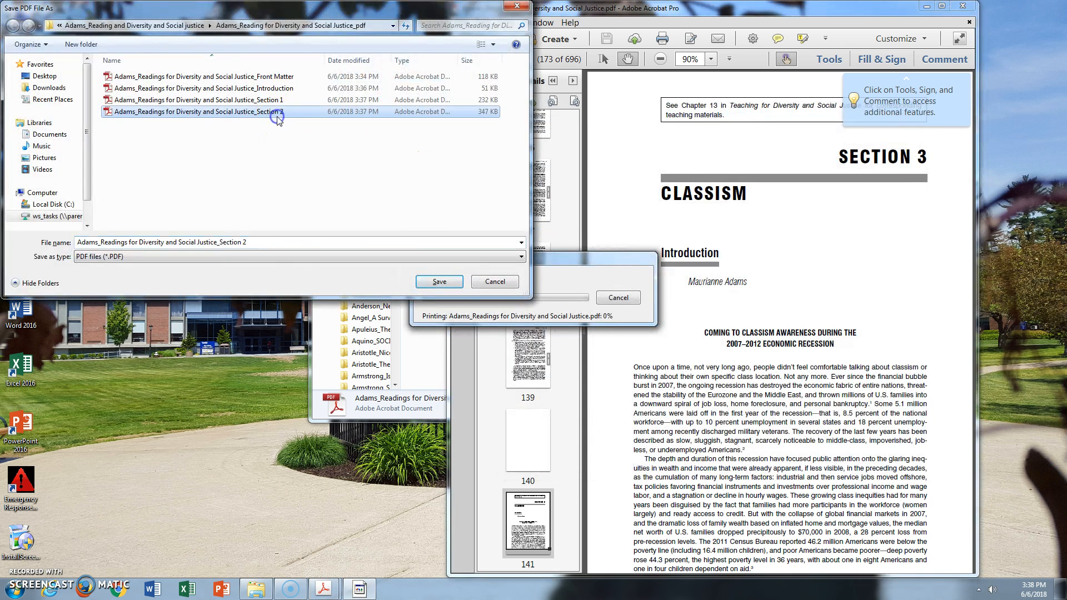
double_click(276, 243)
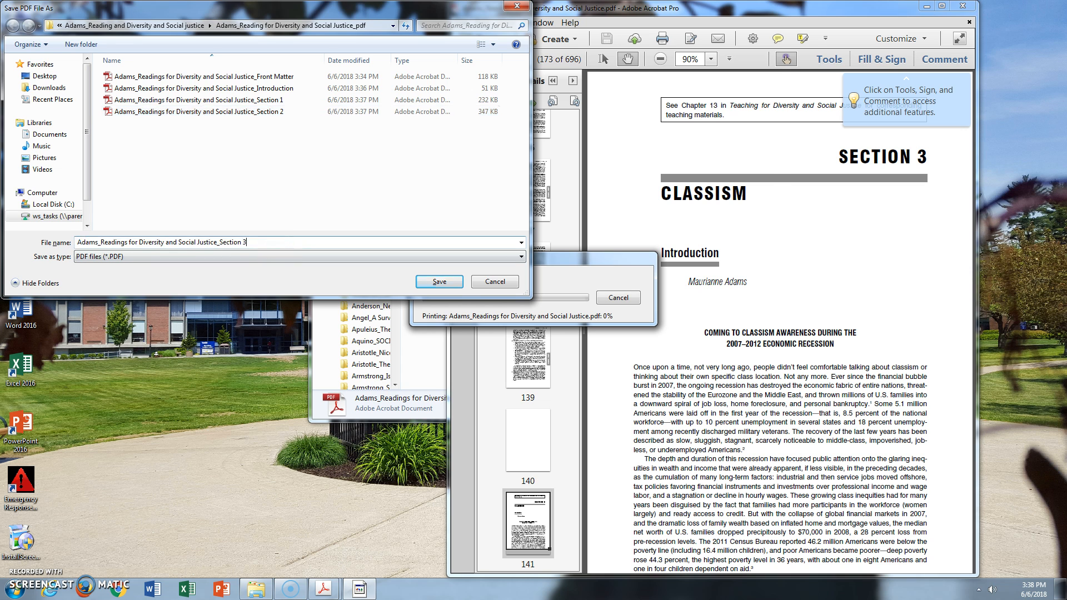
key(Return)
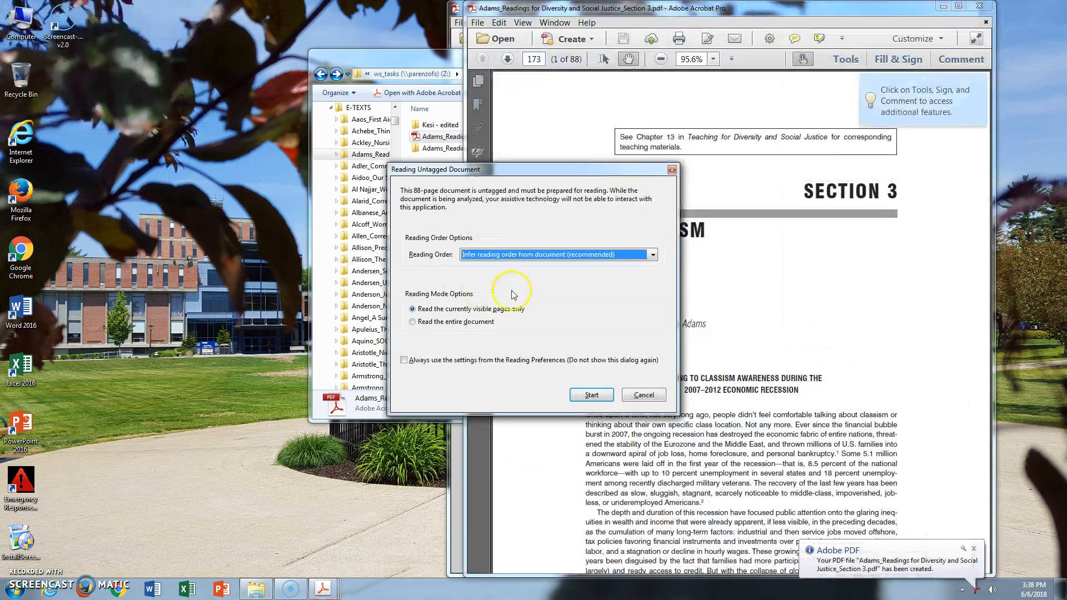
Prepare only the Section 3 PDF's visible pages for reading with inferred reading order and close it to return to the full book
click(592, 396)
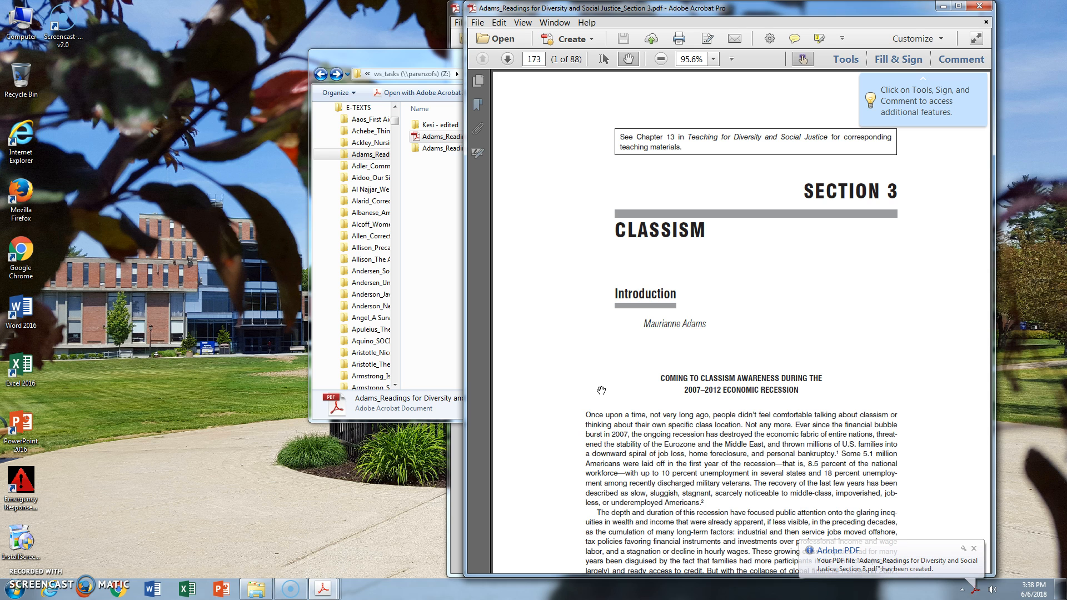
click(980, 6)
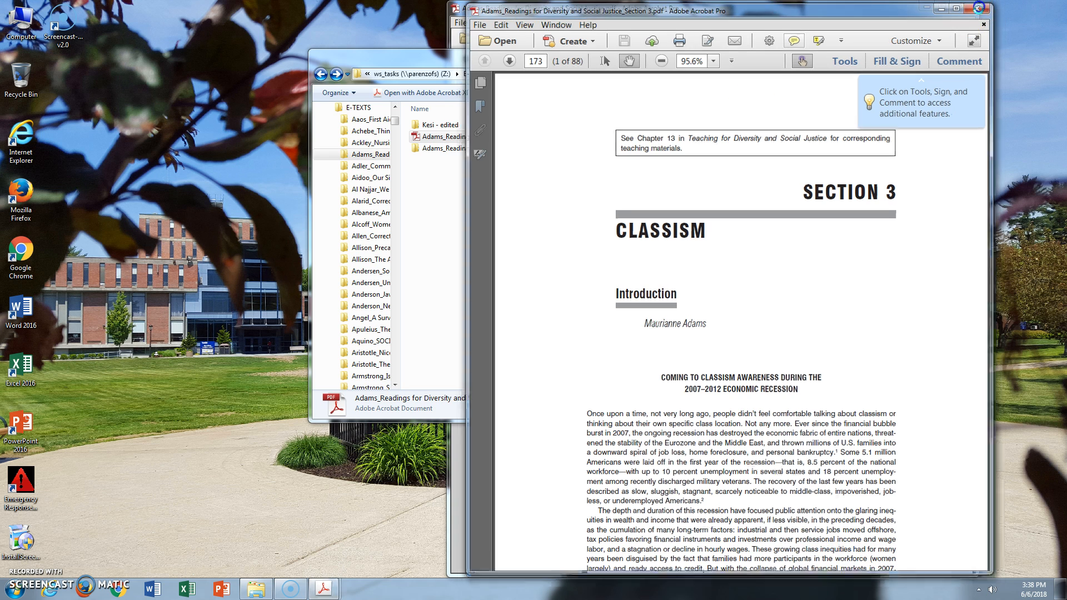
click(605, 15)
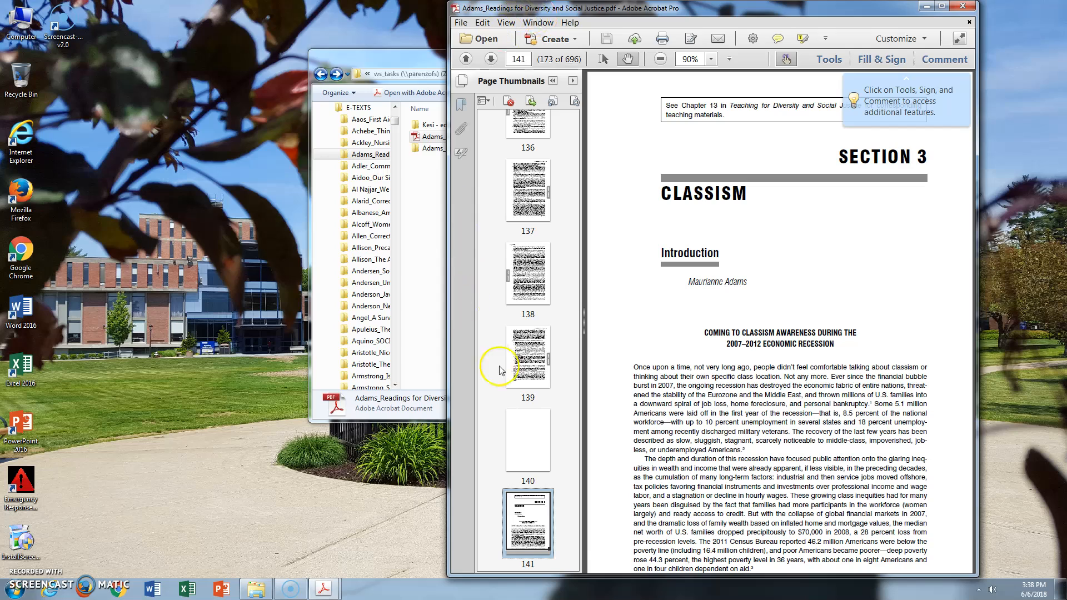
Browse the page thumbnails past Section 3 and open Section 4's first page, 229
scroll(524, 417, down, 3)
click(524, 399)
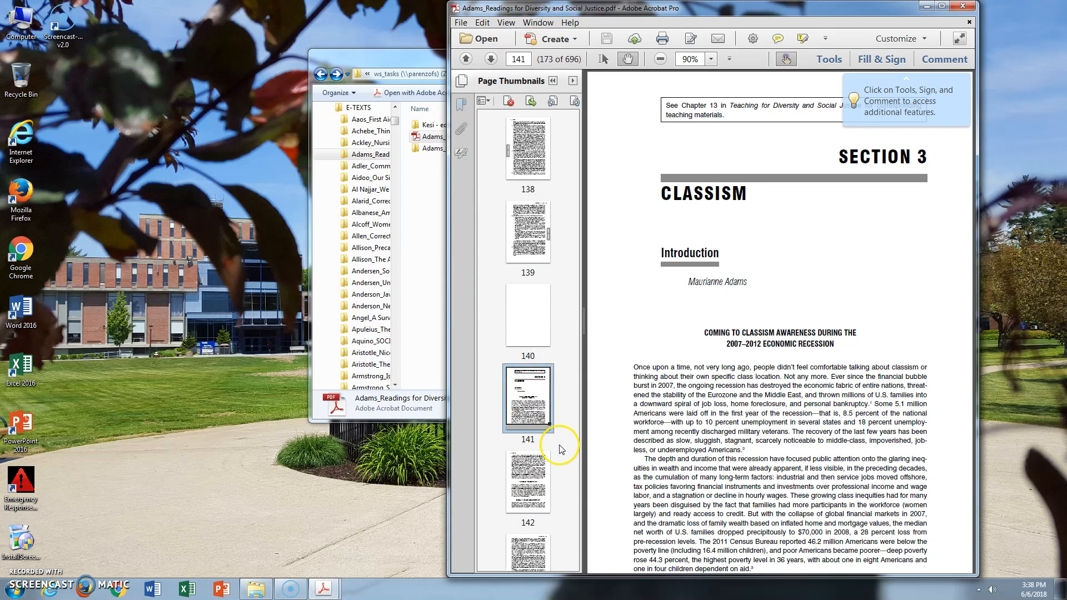
scroll(545, 467, down, 3)
scroll(545, 467, down, 20)
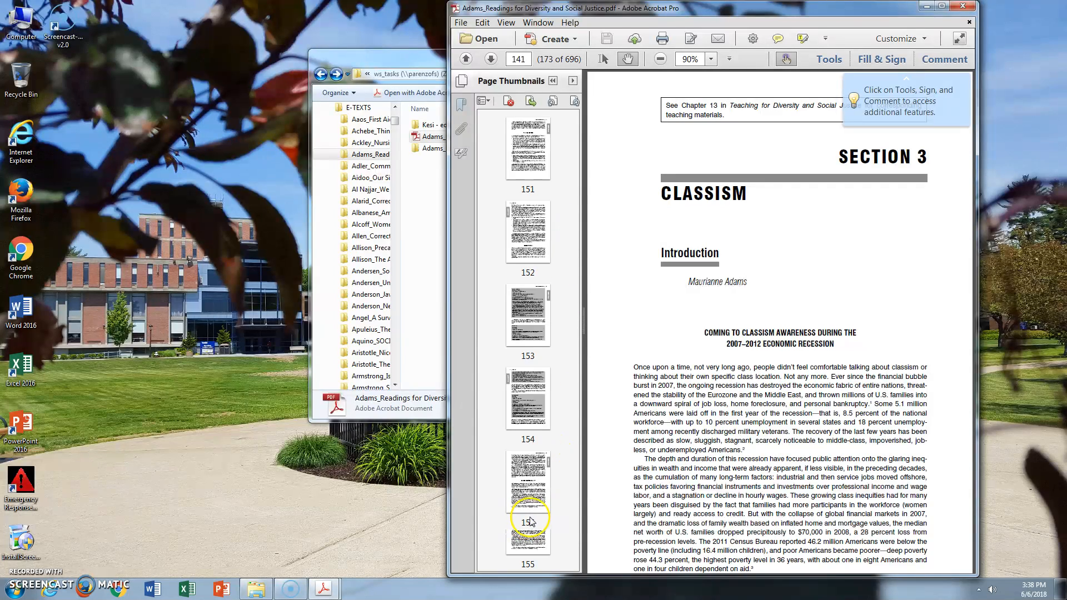
scroll(530, 520, down, 20)
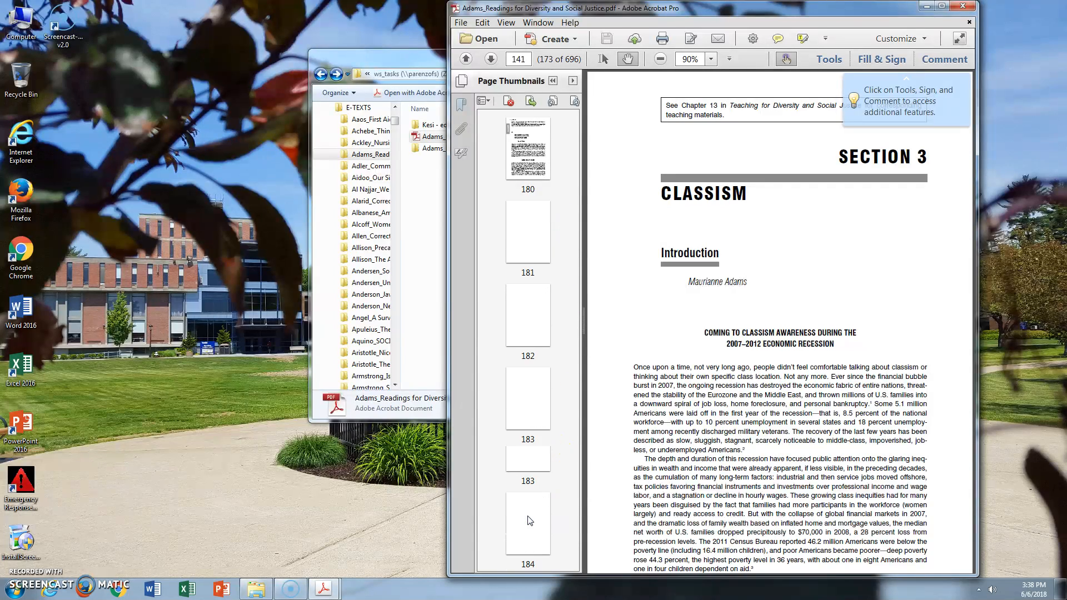
scroll(529, 521, down, 6)
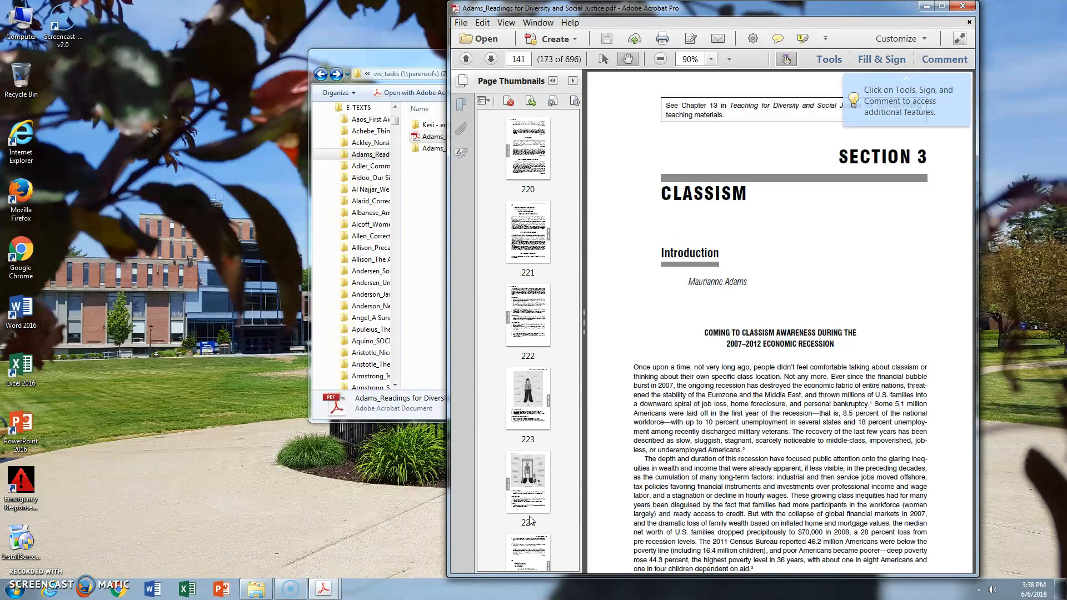
click(534, 517)
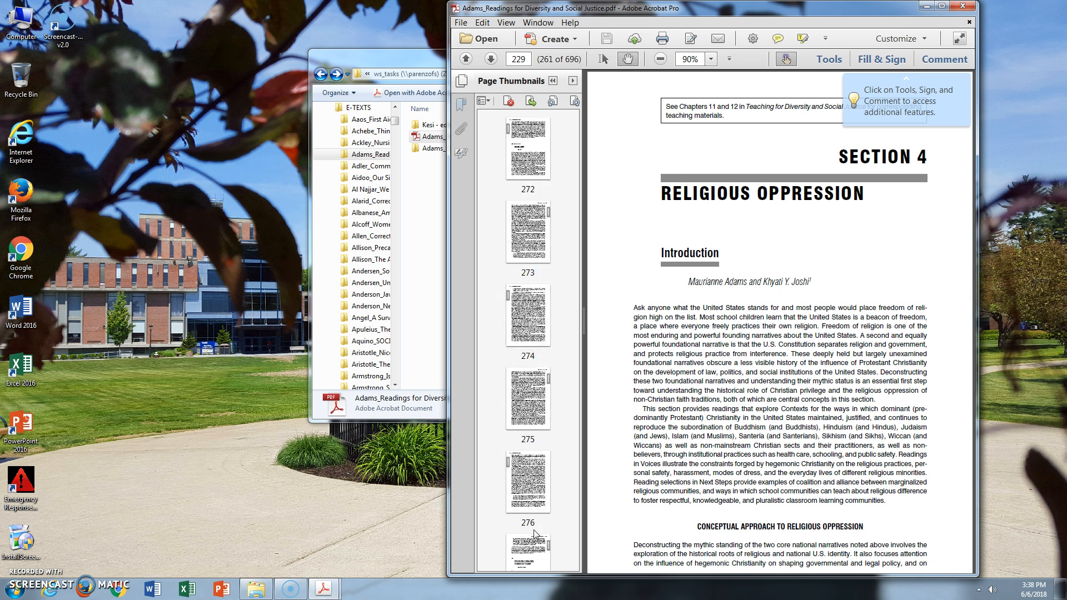
Find the end of Section 4 in the thumbnails and open Section 5's first page, 317
scroll(535, 534, down, 12)
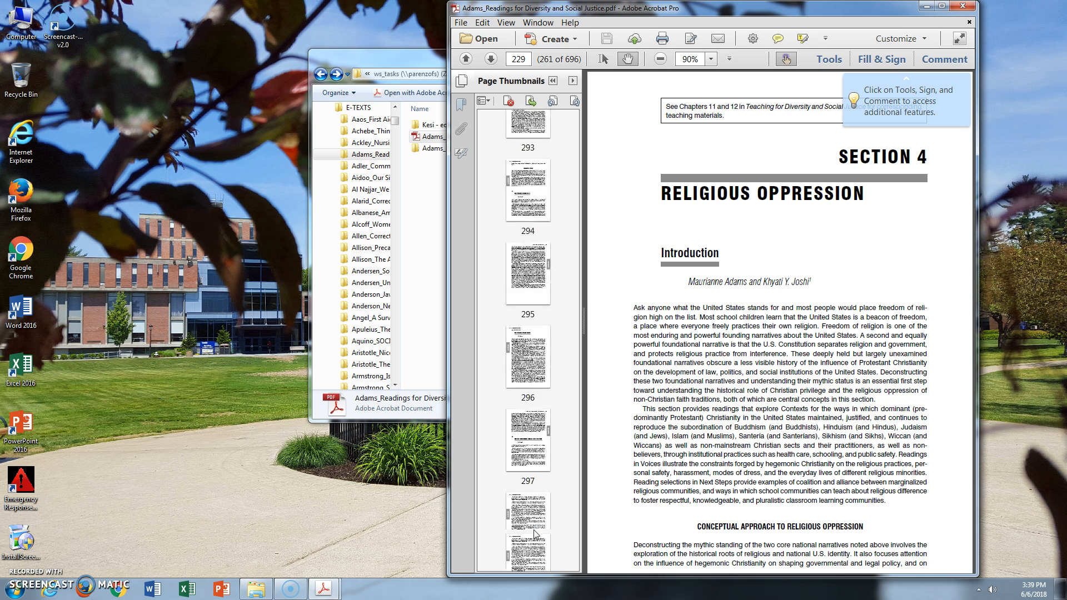
scroll(535, 533, down, 6)
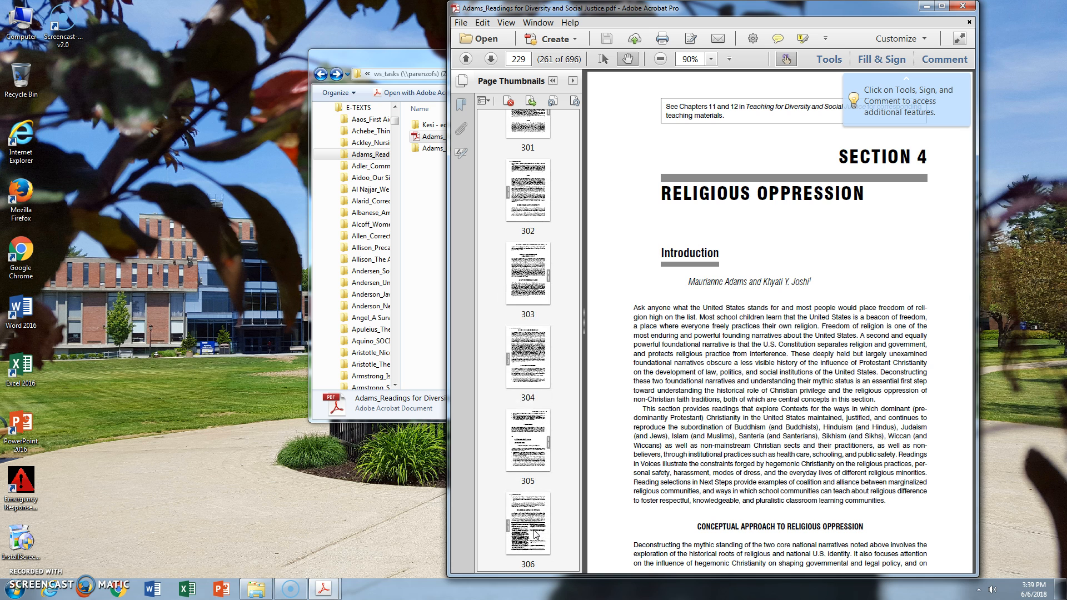
scroll(535, 534, down, 3)
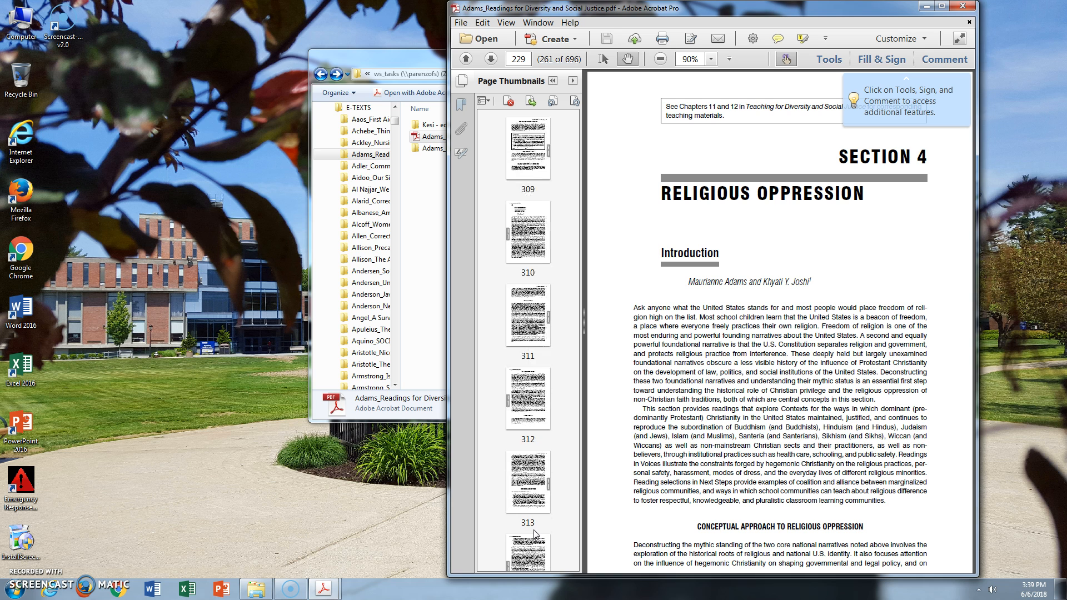
scroll(534, 534, down, 2)
scroll(535, 535, down, 1)
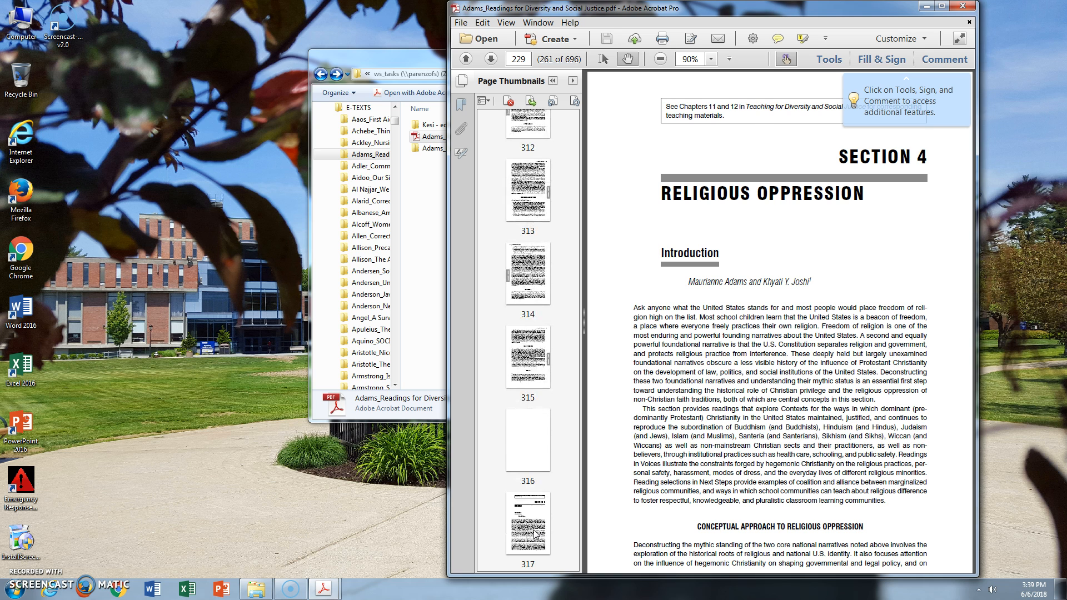
click(533, 528)
Print Section 5's 55 pages, starting at page 317, to the Adobe PDF printer
click(477, 22)
click(462, 22)
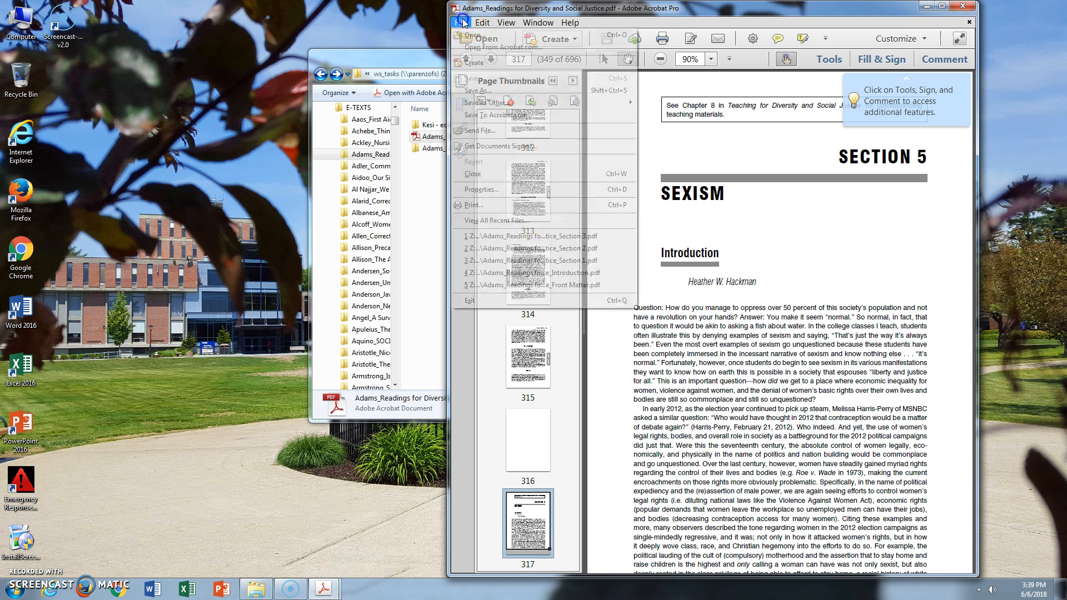
click(501, 207)
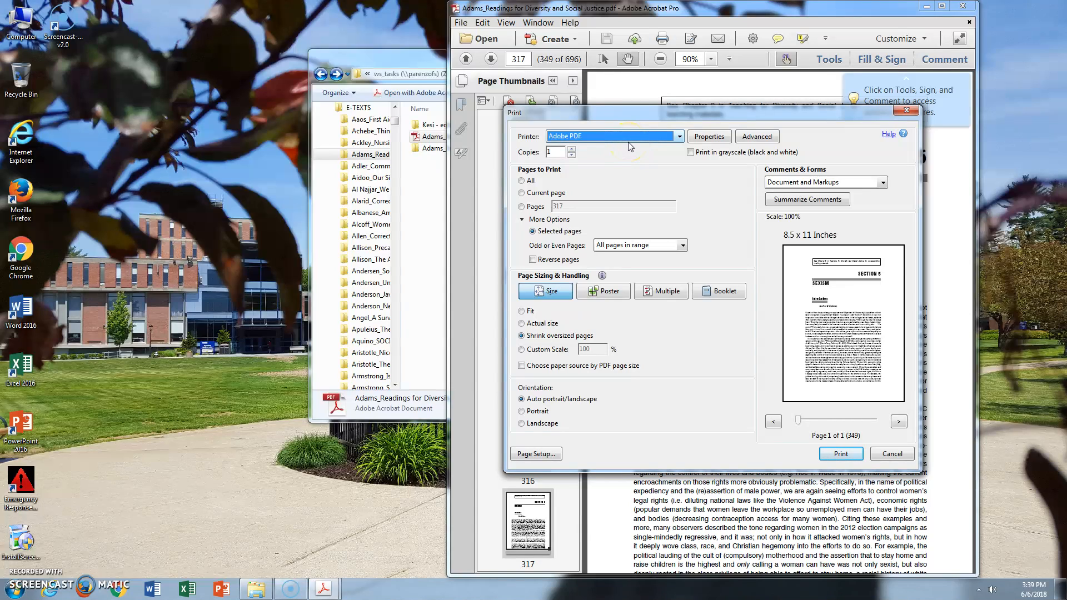
click(522, 207)
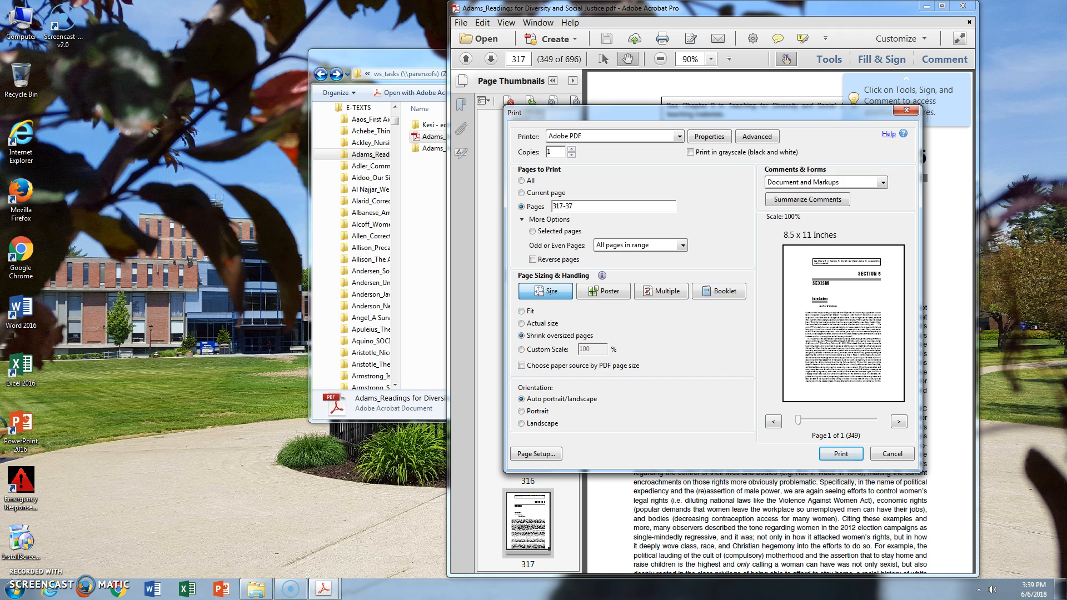
key(Return)
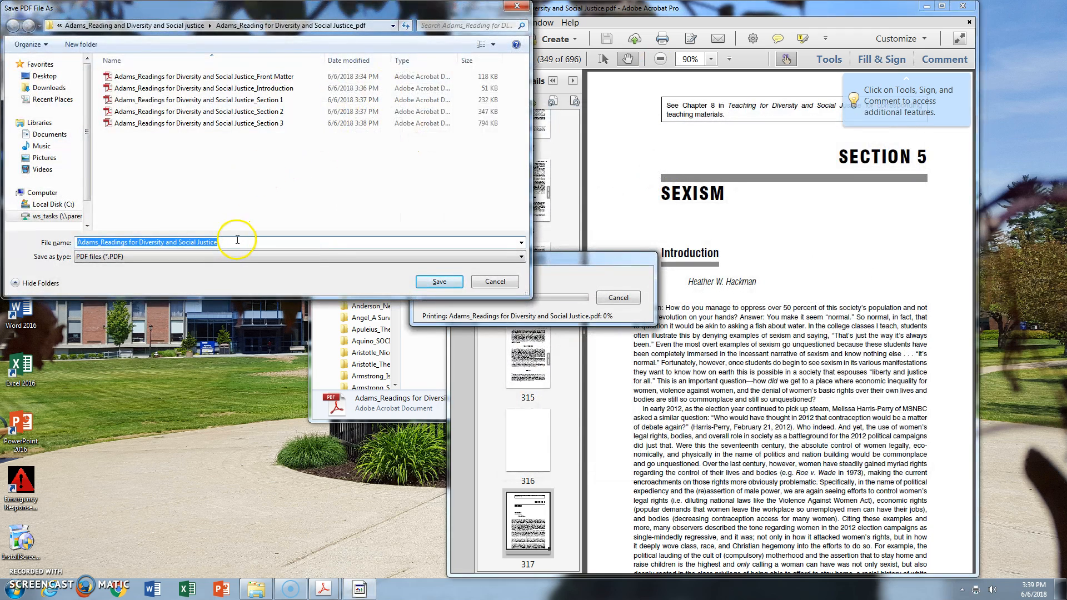
Save the PDF as "Adams_Readings for Diversity and Social Justice_Section 5", reusing an existing section's file name
click(282, 123)
double_click(290, 243)
text(5)
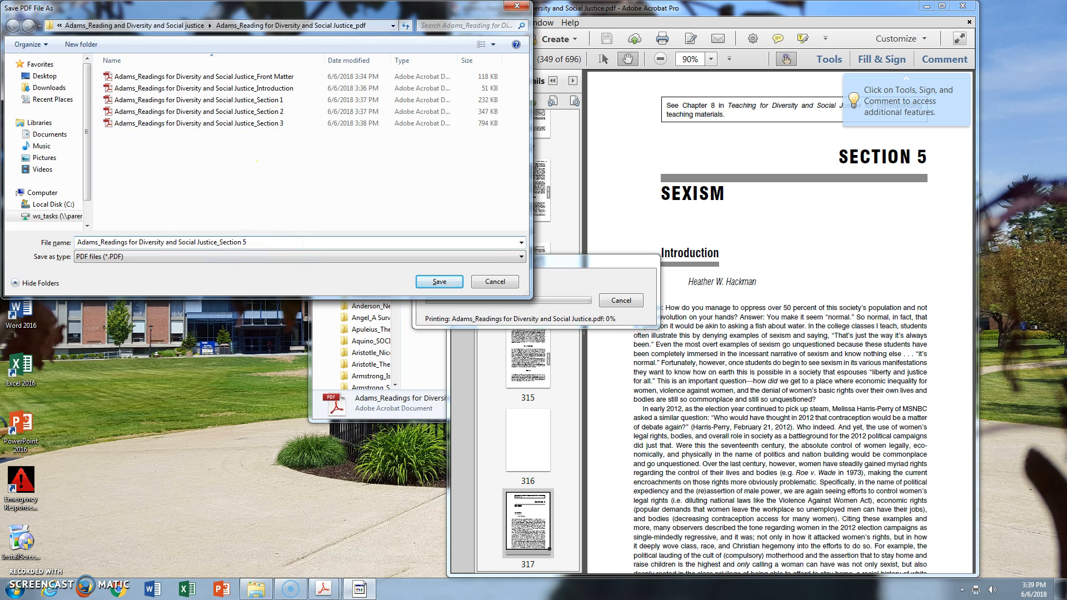
key(Return)
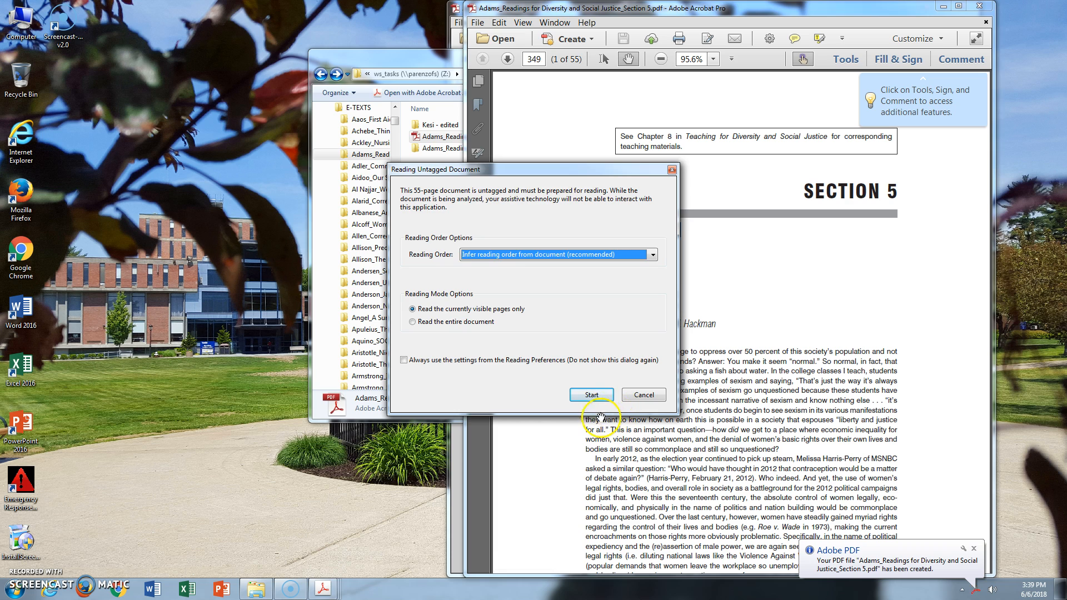
Prepare only the Section 5 PDF's visible pages for reading with inferred reading order and close it to return to the full book
click(600, 395)
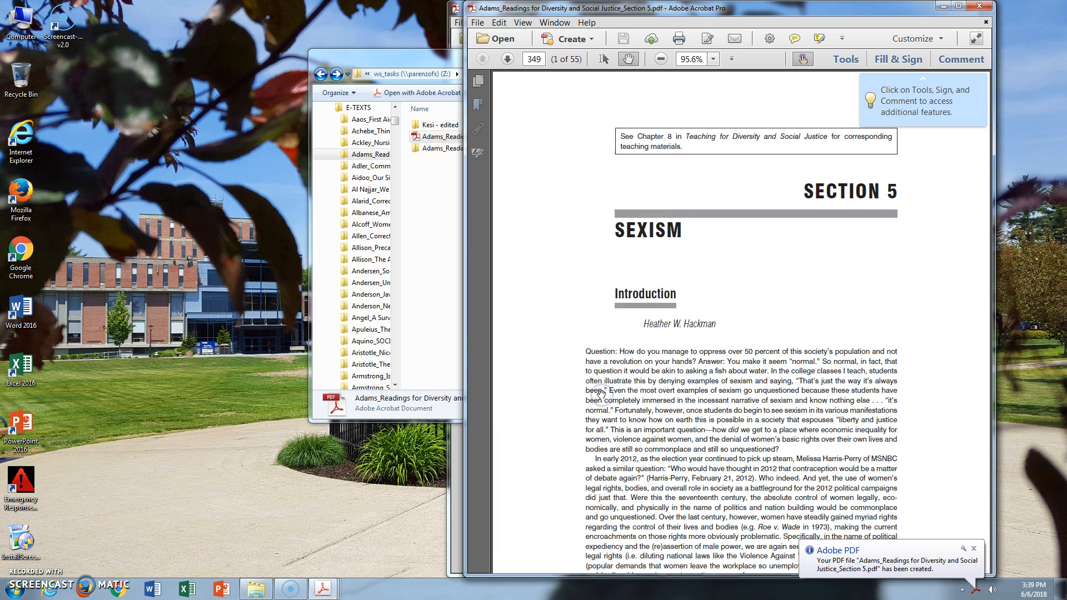
click(980, 6)
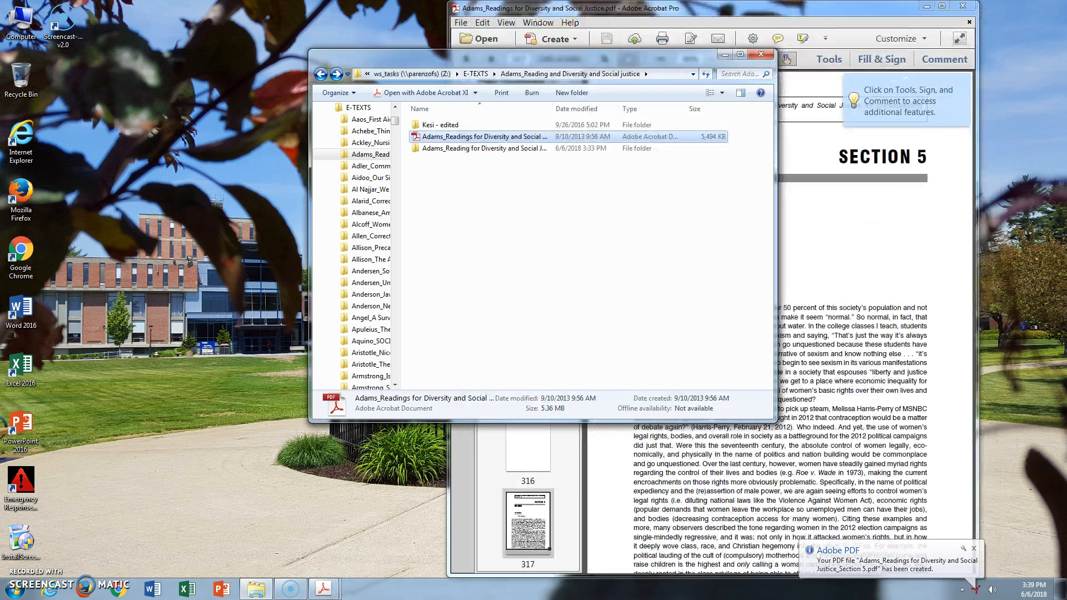
click(569, 11)
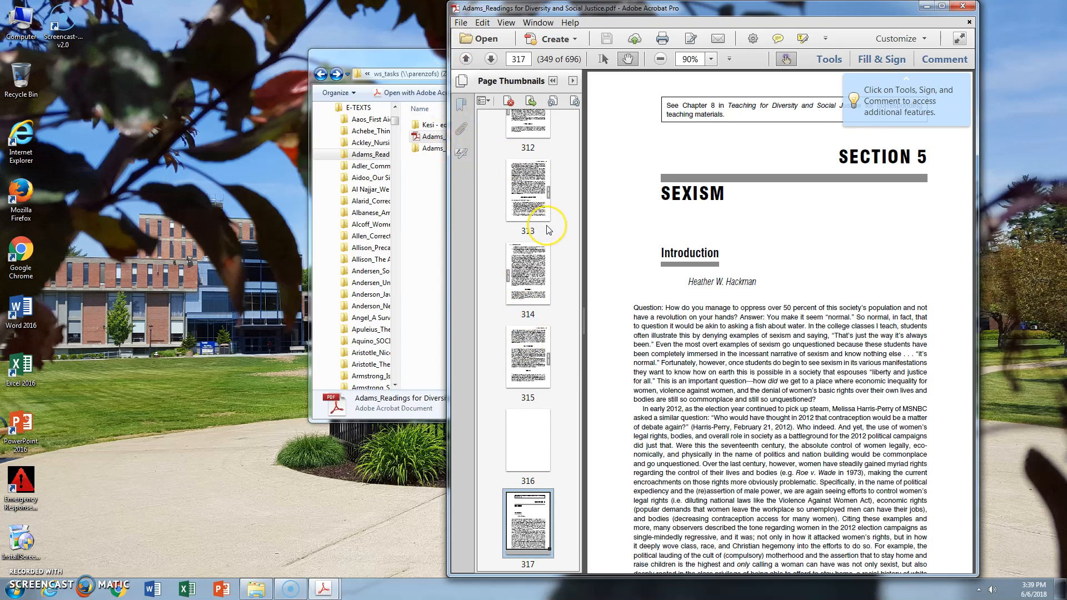
Print Section 4, pages 229 to 316, to the Adobe PDF printer
click(461, 23)
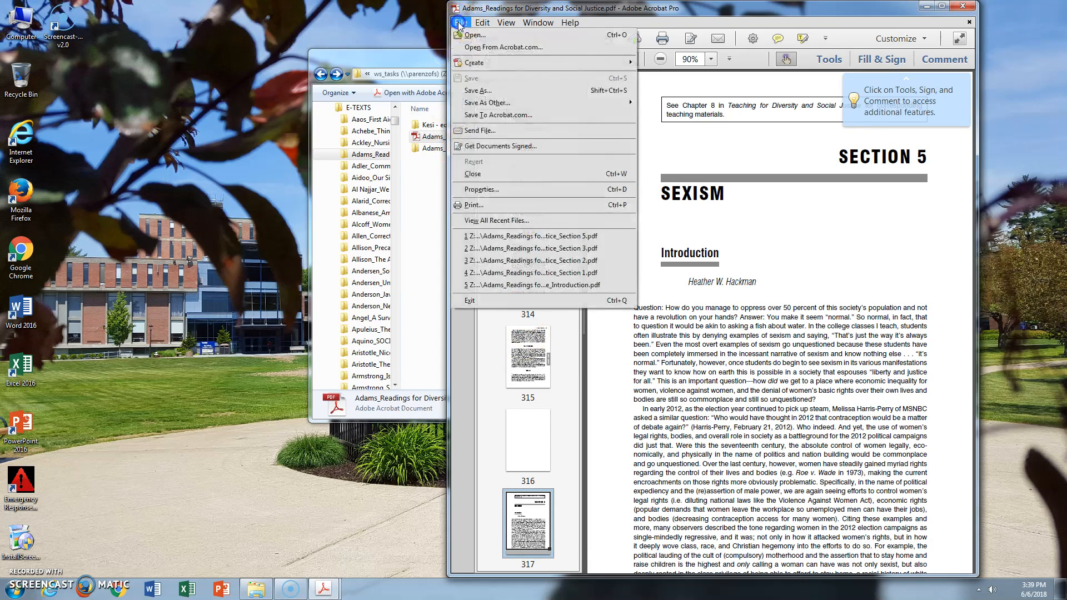
click(470, 204)
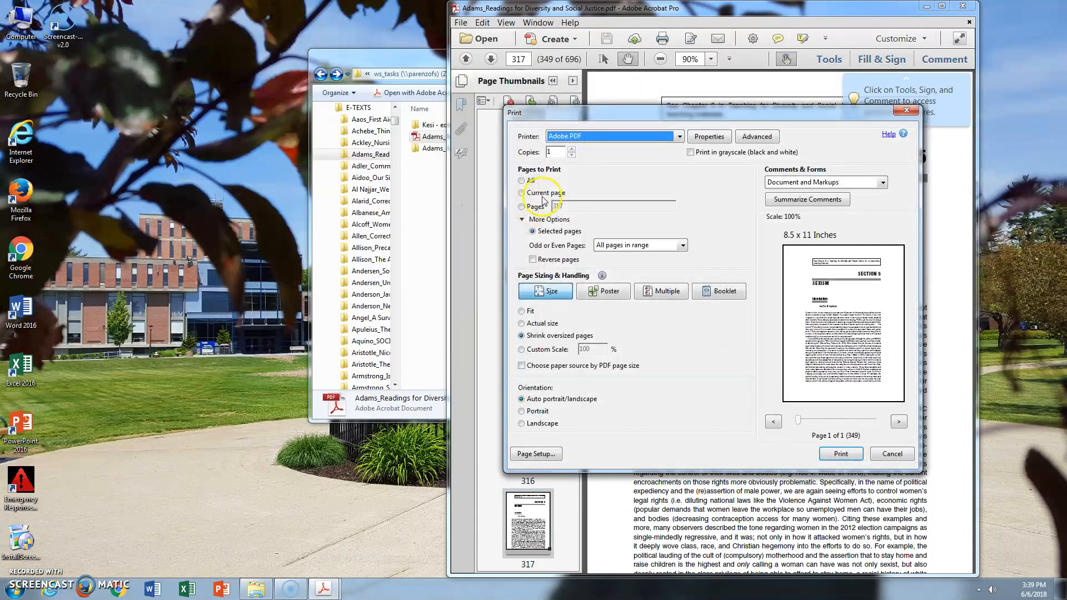
click(522, 208)
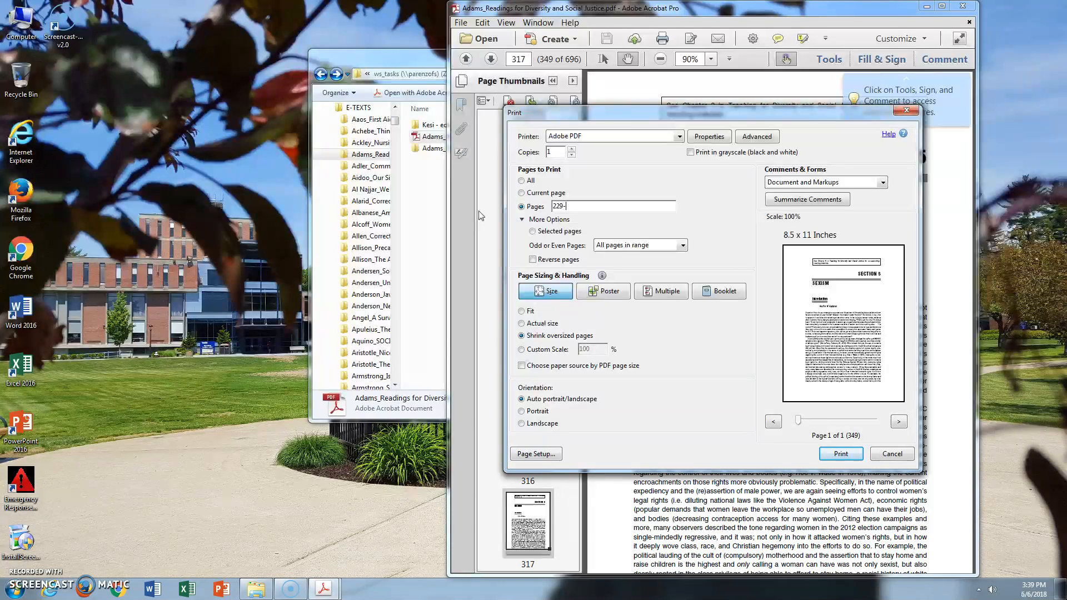
key(Return)
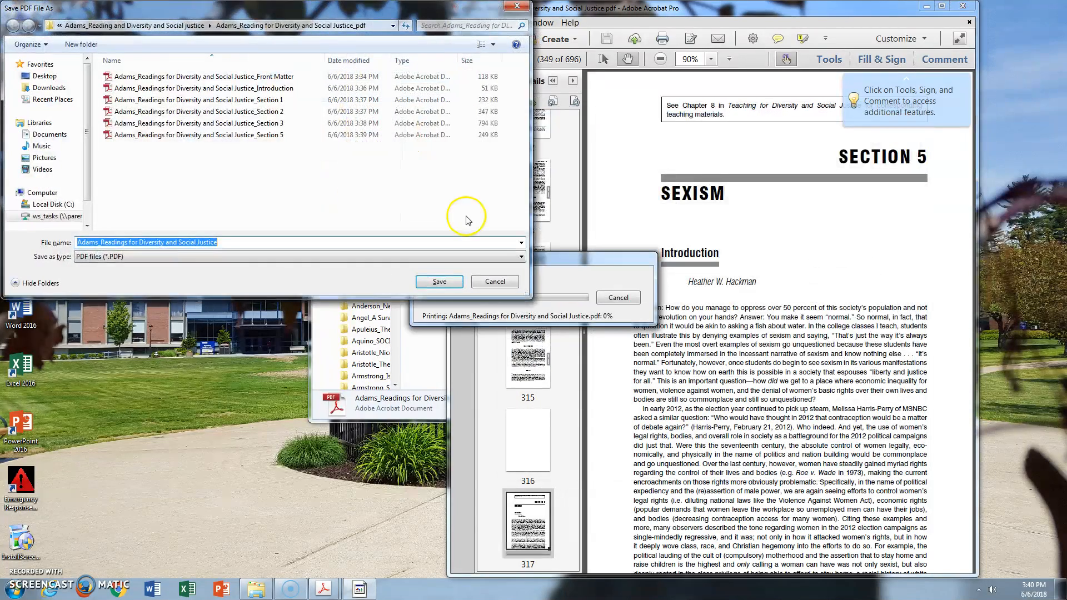
Save the PDF as "Adams_Readings for Diversity and Social Justice_Section 4", reusing an existing section's file name
click(278, 122)
click(271, 238)
key(BackSpace)
text(4)
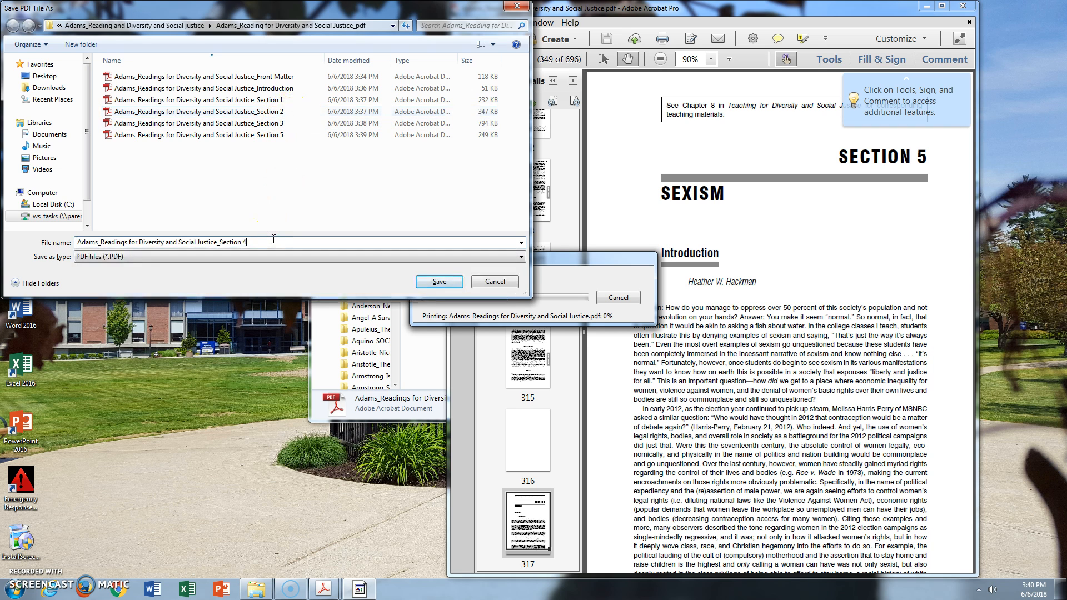
key(Return)
click(434, 137)
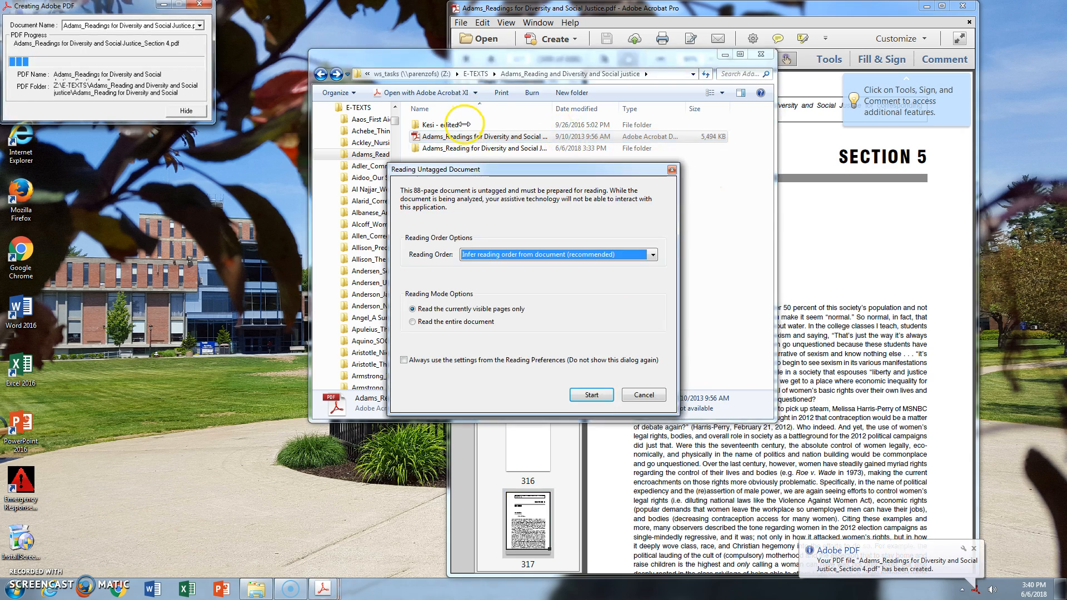
Prepare only the Section 4 PDF's visible pages for reading with inferred reading order and close it to return to the full book
click(591, 394)
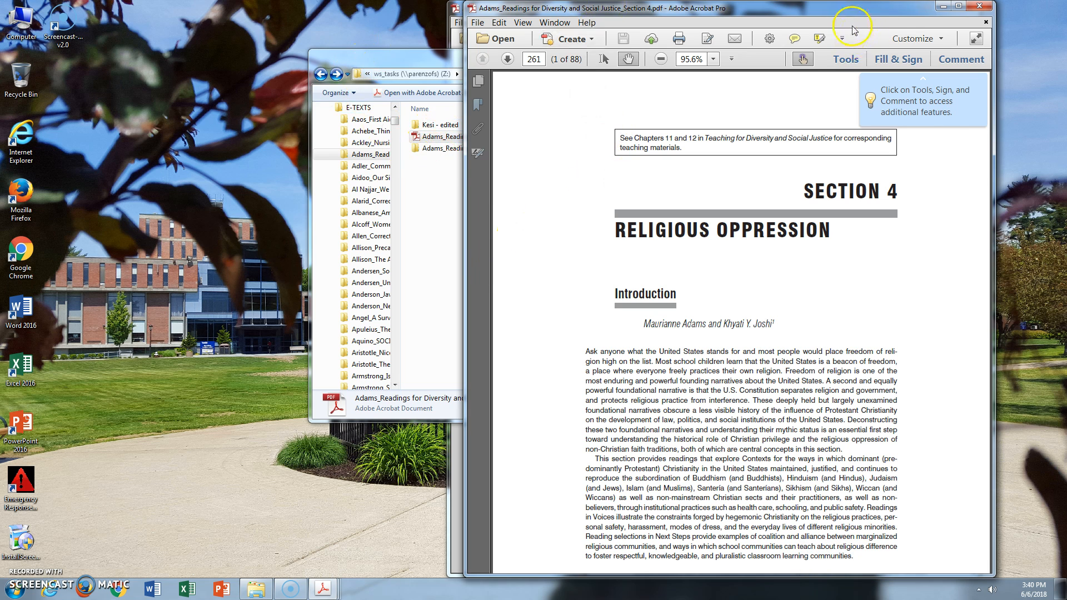
click(984, 6)
click(529, 492)
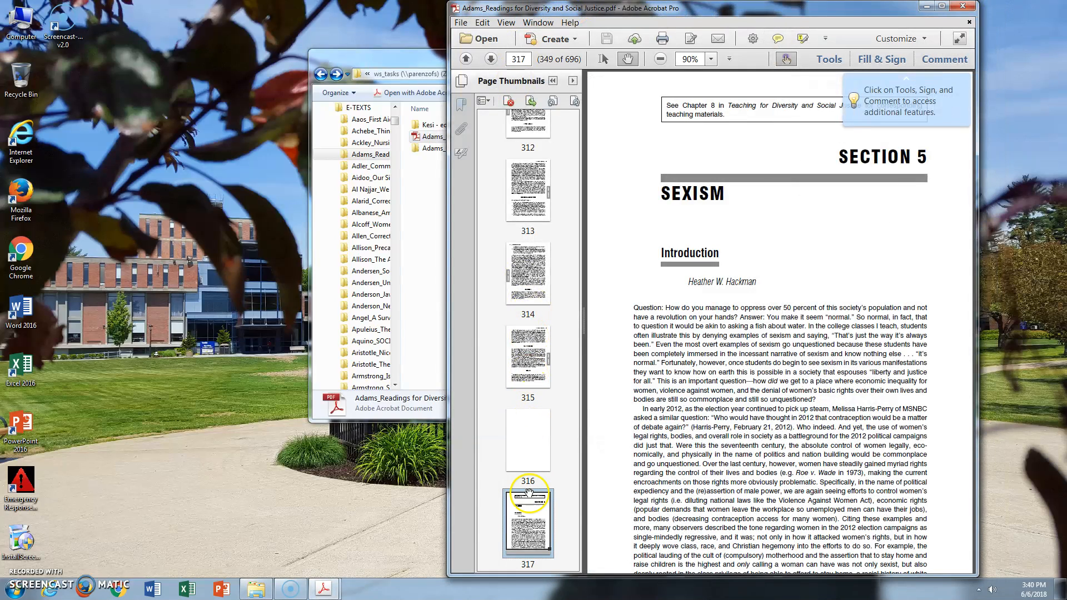
Print Section 6, pages 373 to 424, to the Adobe PDF printer
scroll(530, 478, down, 5)
scroll(542, 425, down, 15)
scroll(545, 503, down, 10)
scroll(537, 504, down, 2)
click(460, 22)
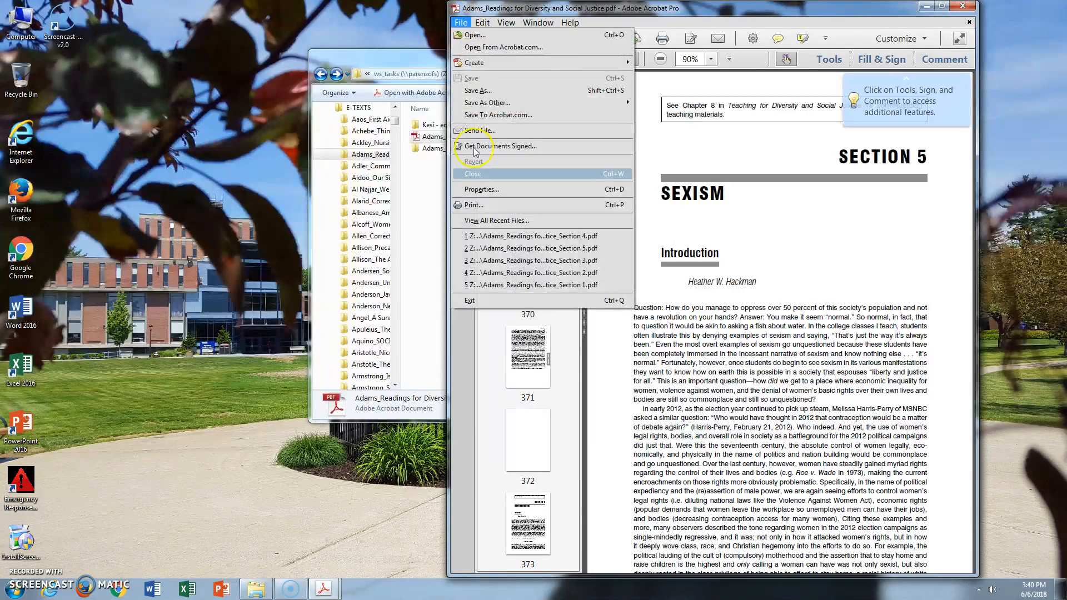
click(473, 206)
click(616, 136)
click(622, 140)
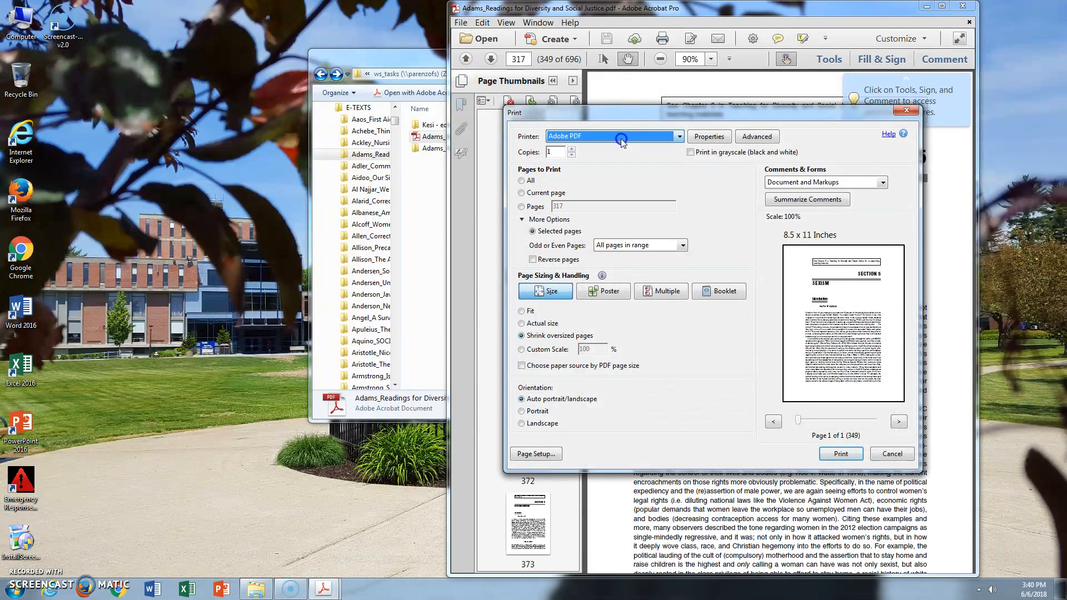
click(522, 207)
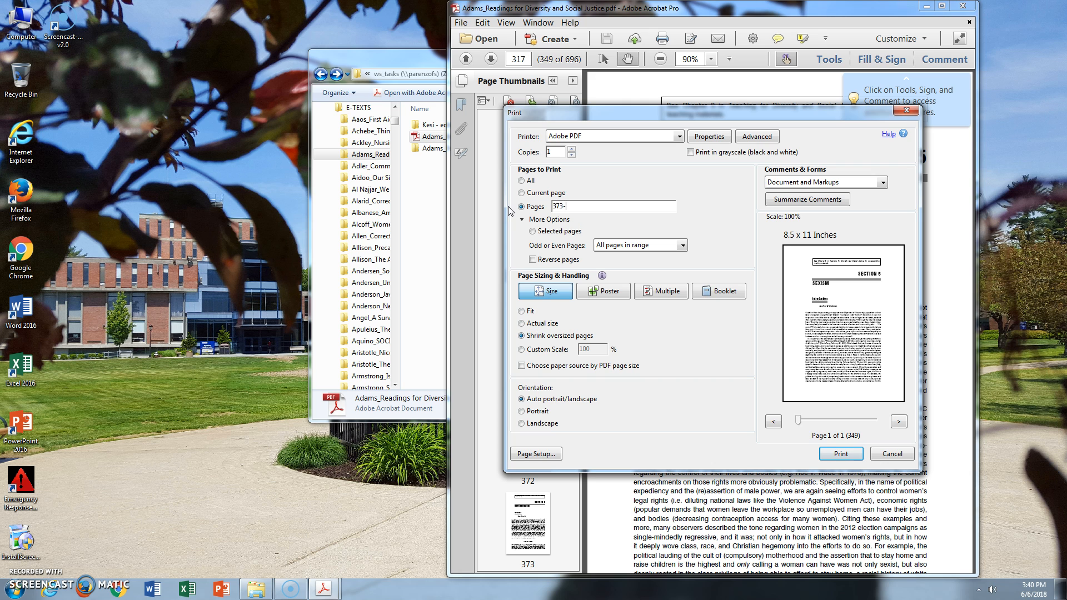
key(Return)
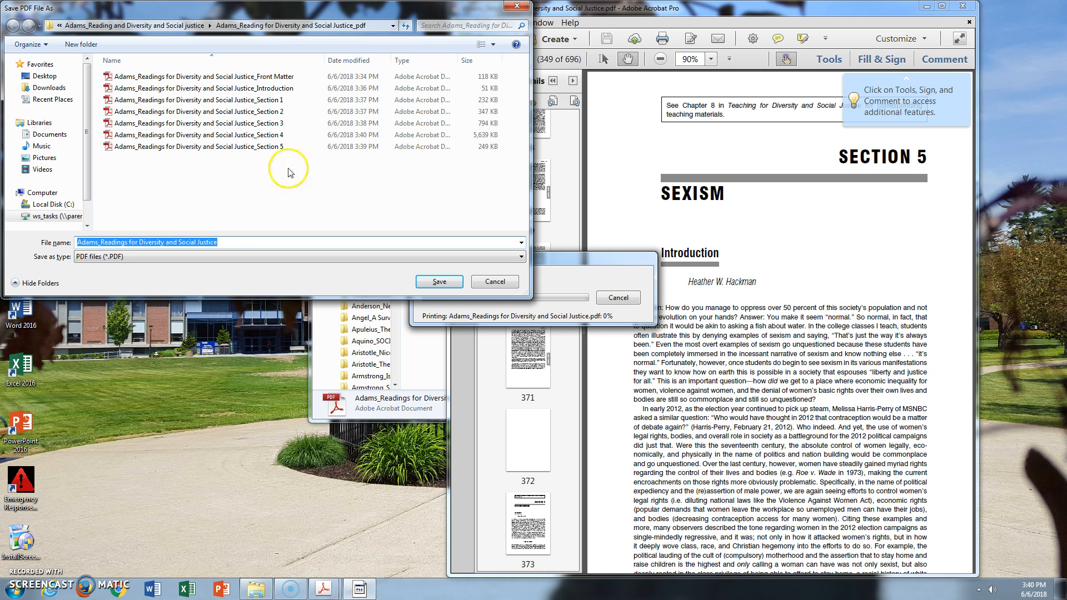
Save the PDF as "Adams_Readings for Diversity and Social Justice_Section 6", adapting the existing Section 5 file name
click(281, 146)
click(299, 245)
click(298, 245)
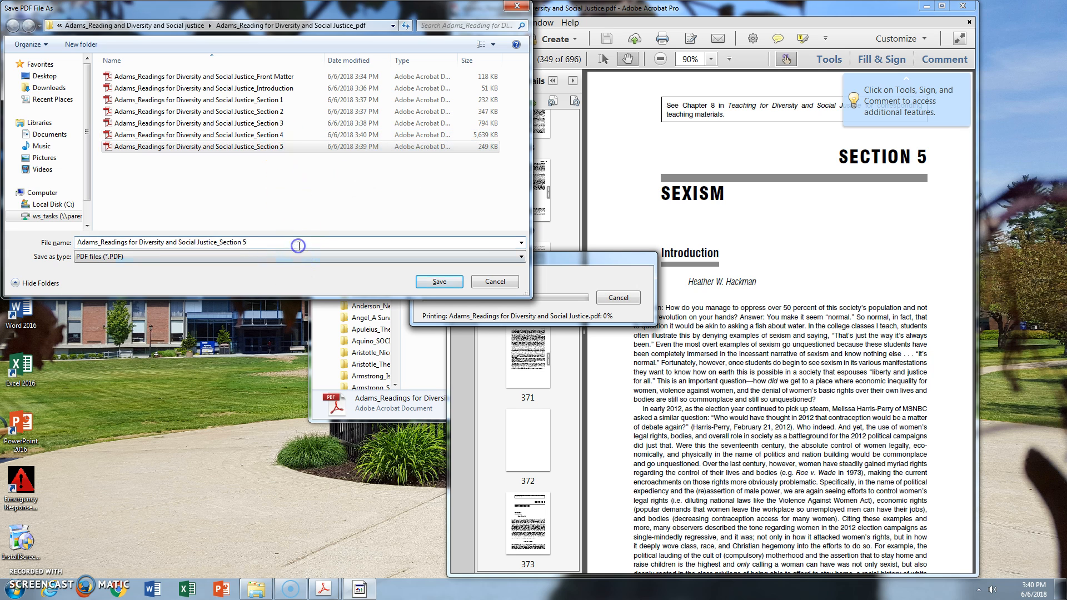
key(BackSpace)
text(6)
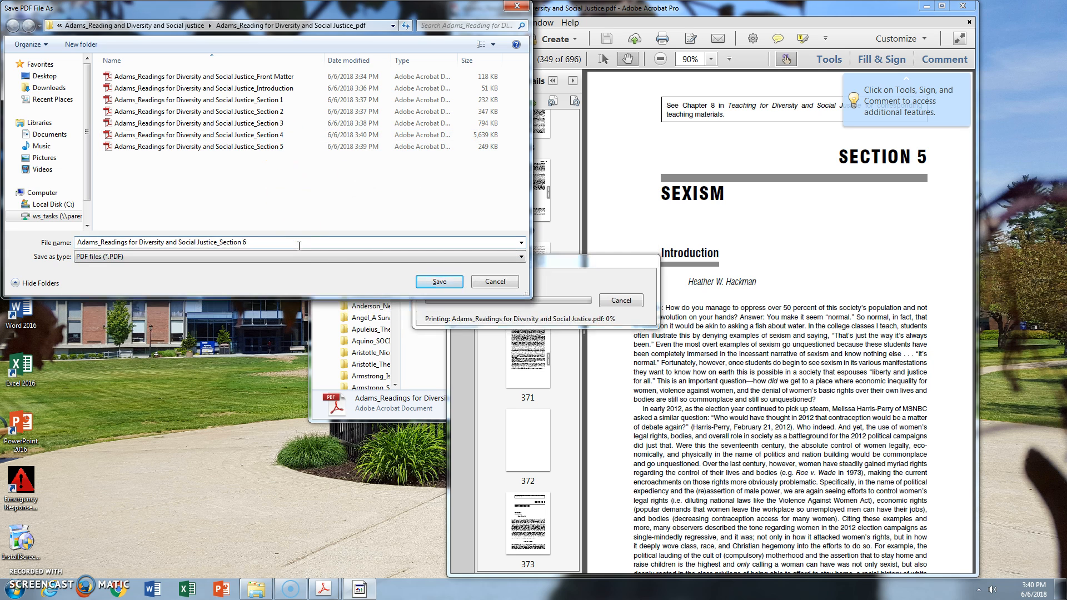
key(Return)
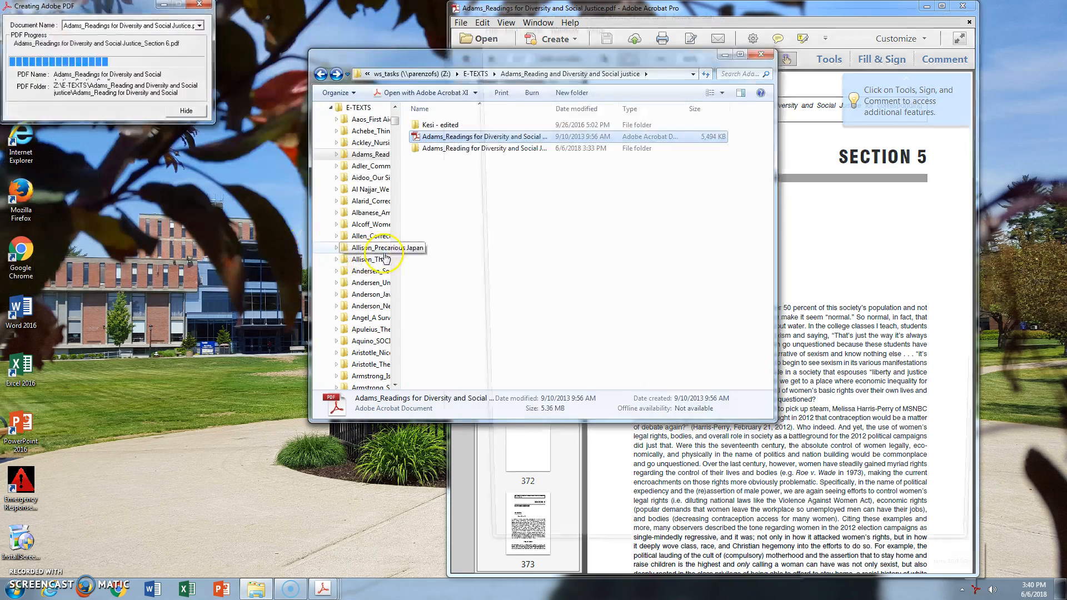
Prepare the Section 6 PDF for reading and return to the full book at Section 6's opening page, 373
click(592, 395)
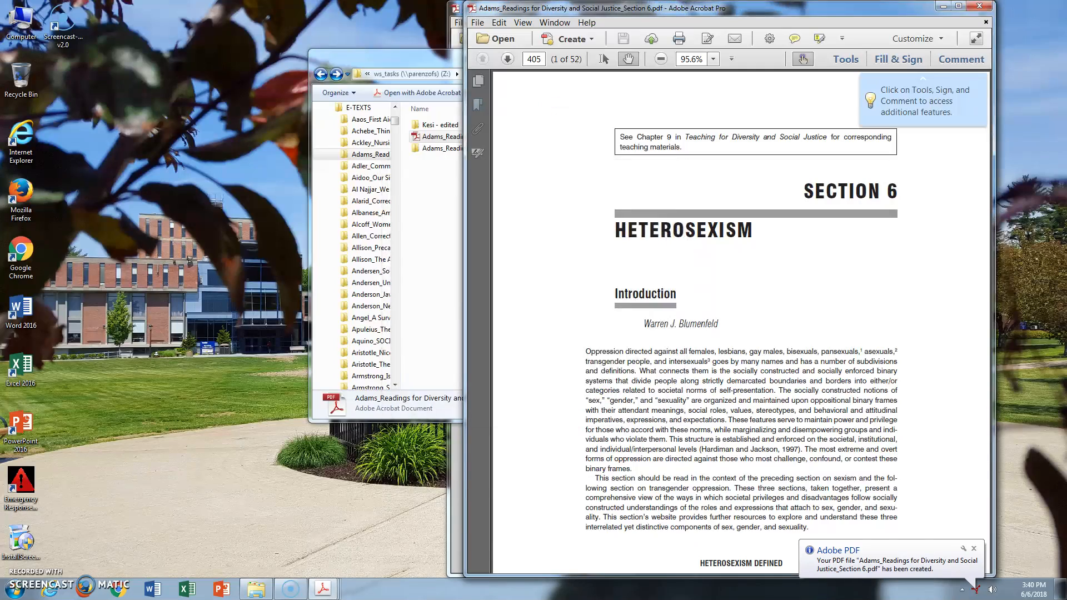
click(457, 10)
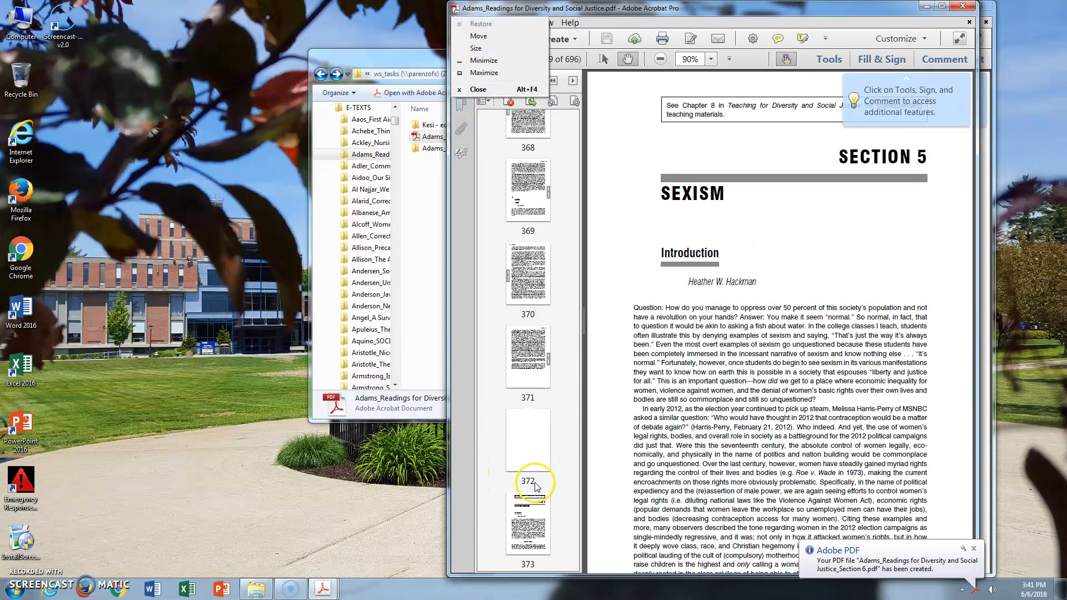
click(535, 502)
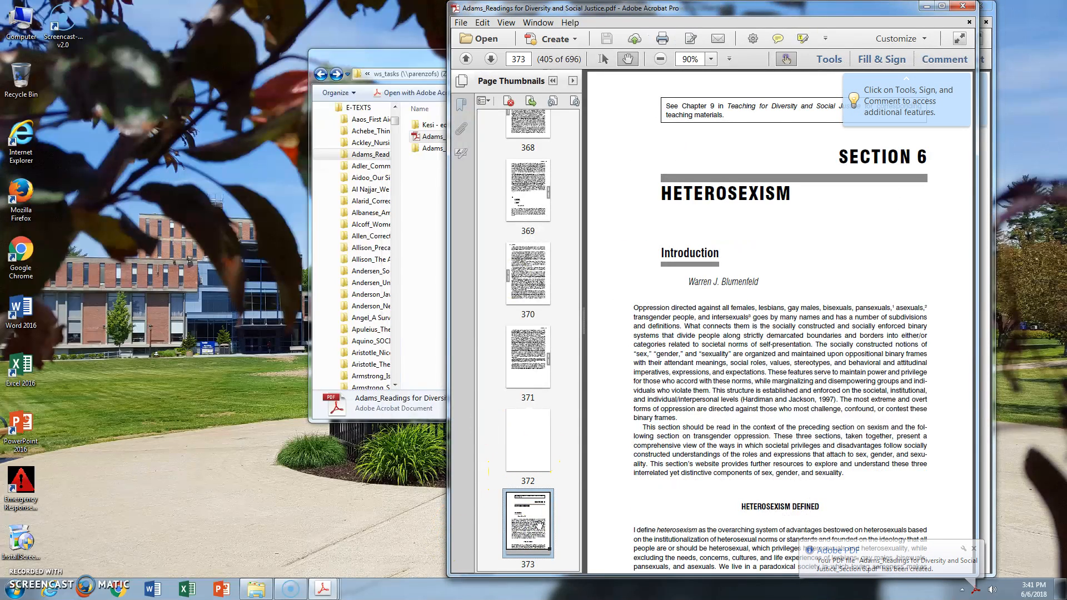
click(534, 195)
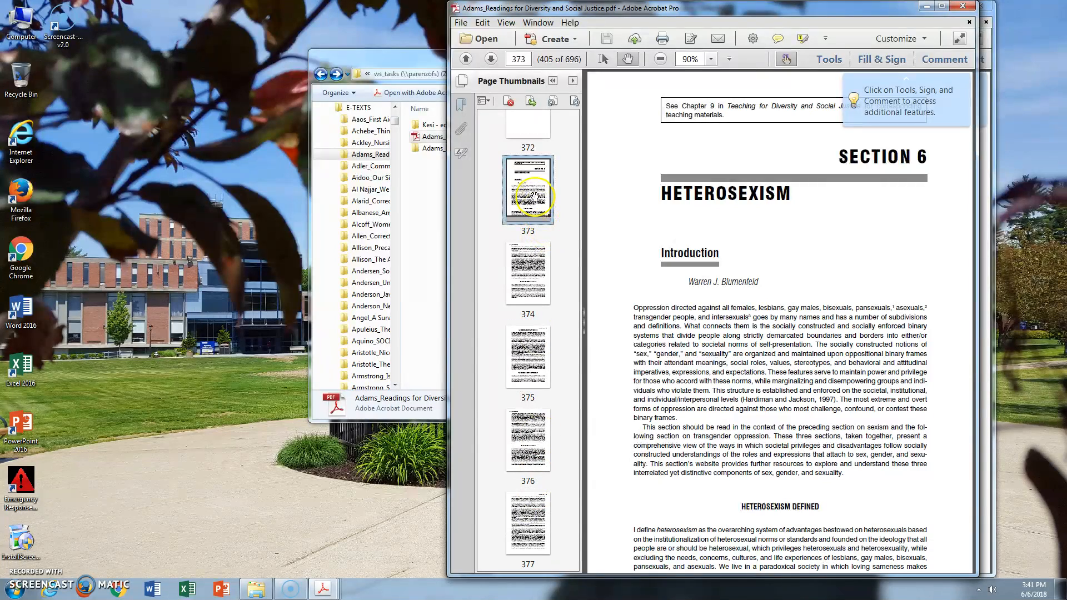
Look through the full book's page thumbnails for the first and last pages of Section 7
scroll(534, 196, down, 15)
scroll(524, 418, down, 12)
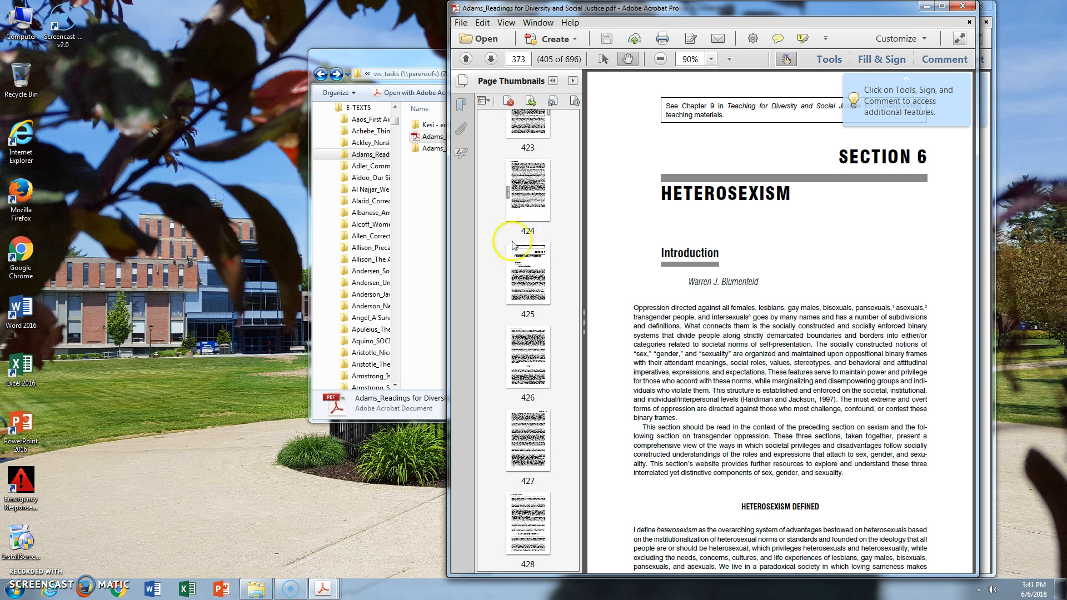
click(527, 272)
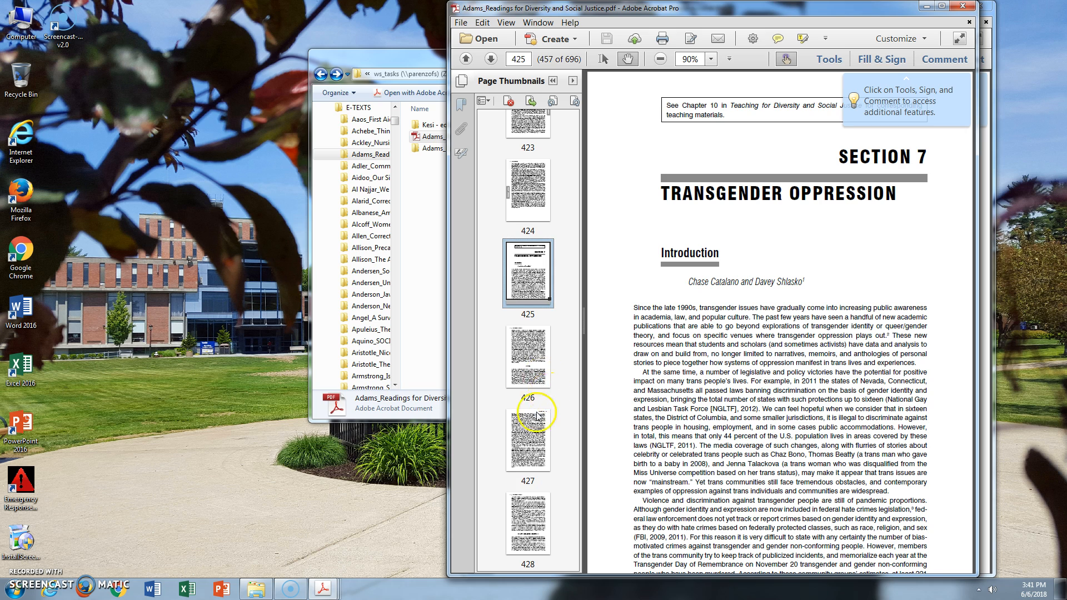
scroll(537, 416, down, 11)
scroll(522, 512, down, 6)
scroll(525, 489, up, 5)
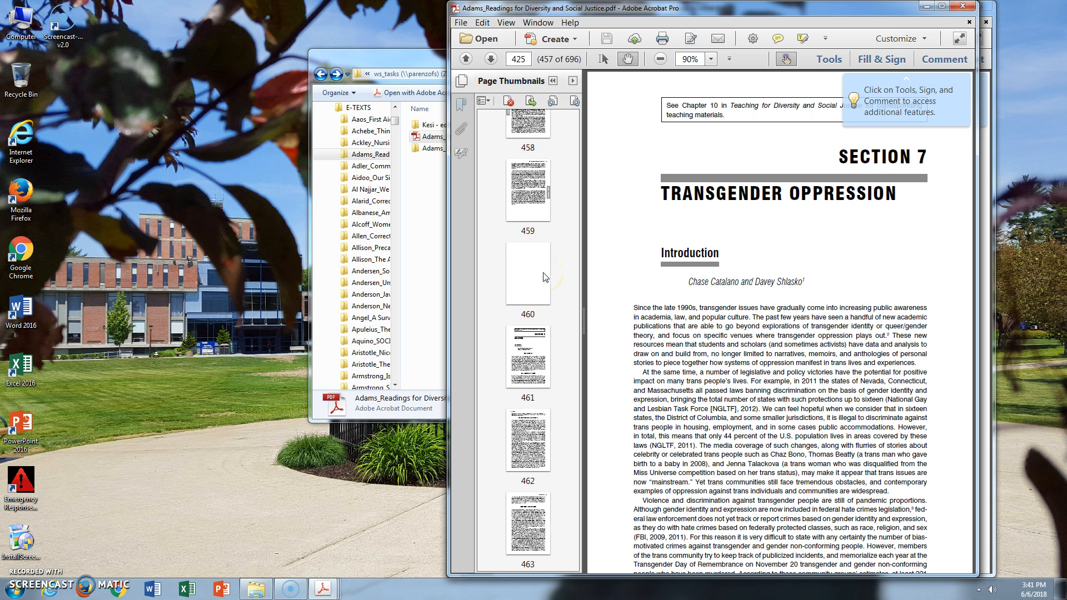
scroll(545, 278, up, 2)
click(539, 322)
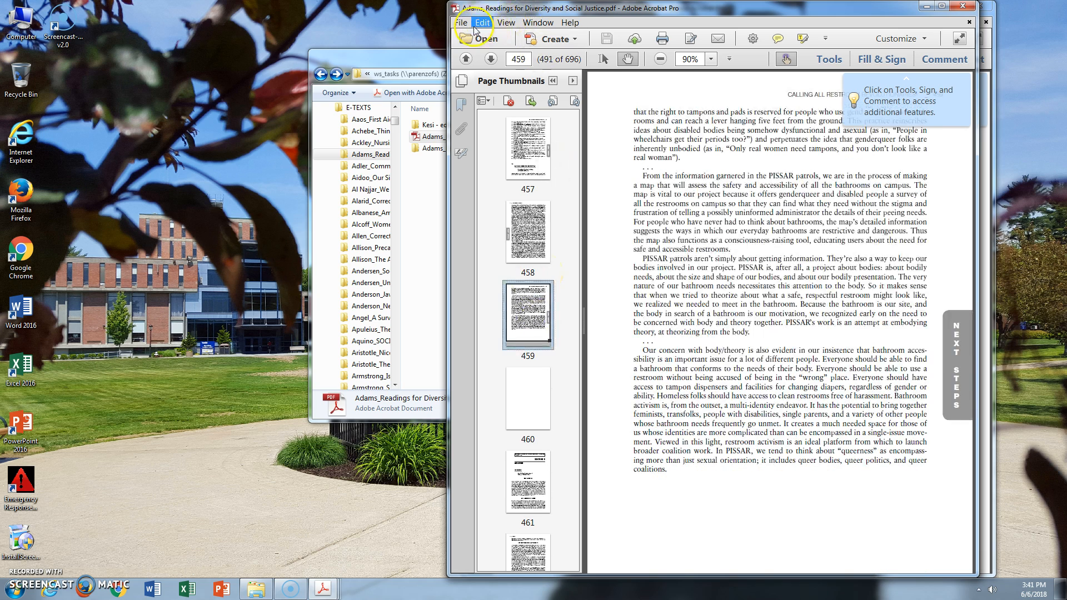
Print Section 7, pages 425 to 459, to the Adobe PDF printer
click(479, 24)
click(465, 24)
click(461, 23)
click(496, 208)
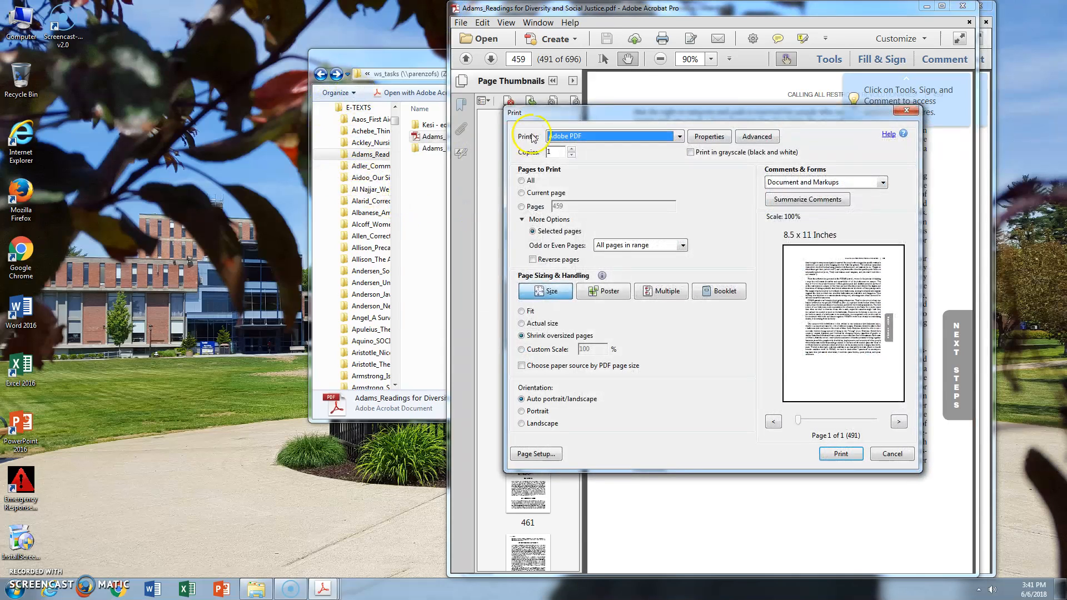
click(521, 207)
drag(550, 207, 556, 211)
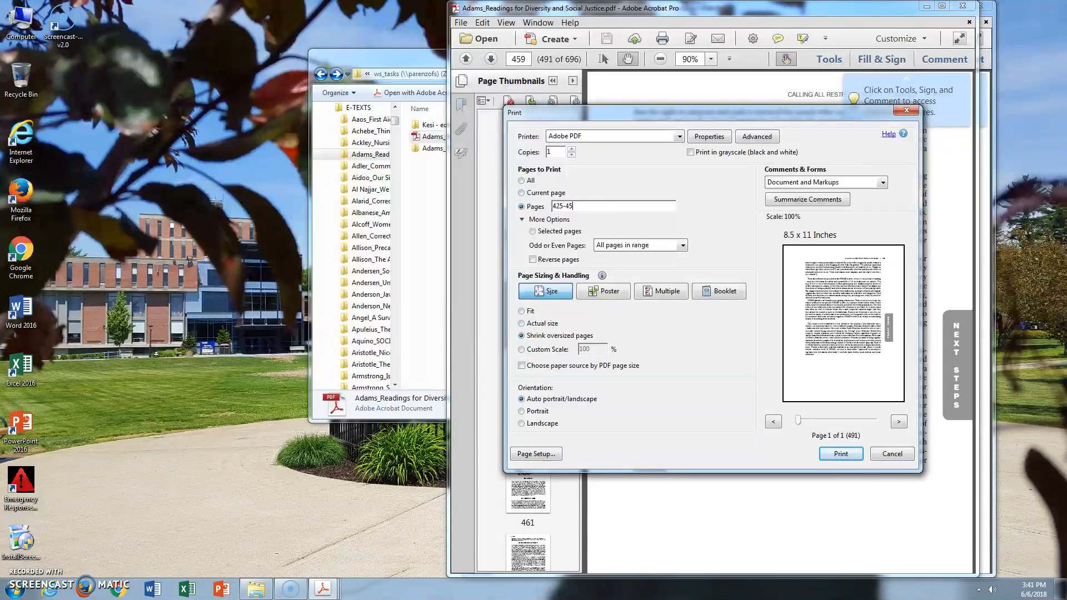
text(459)
key(Return)
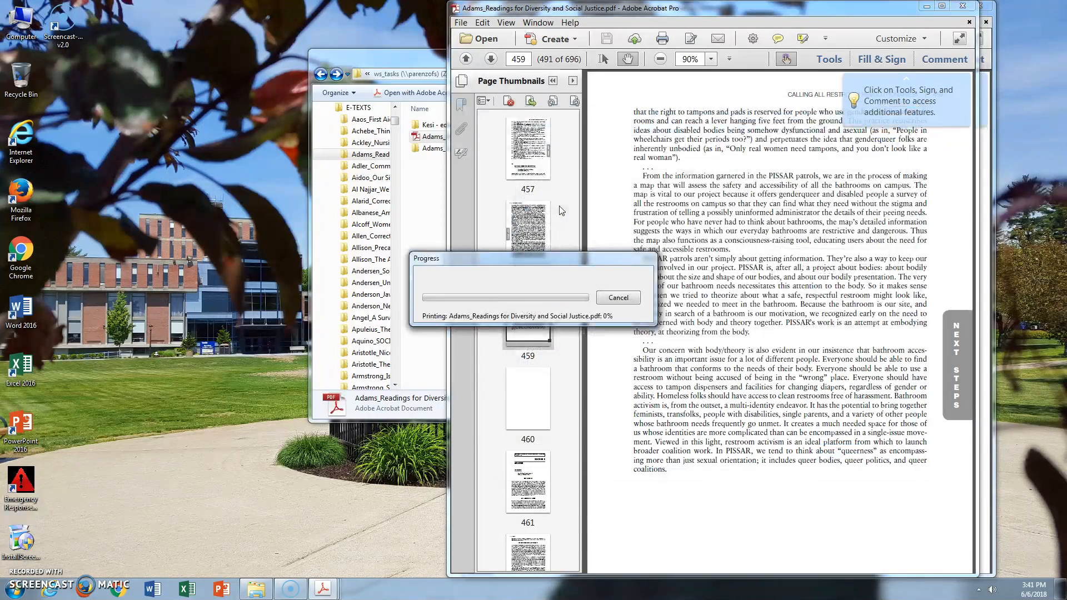
Save the PDF as "Adams_Readings for Diversity and Social Justice_Section 7", adapting the existing Section 6 file name
click(281, 158)
double_click(300, 241)
key(Return)
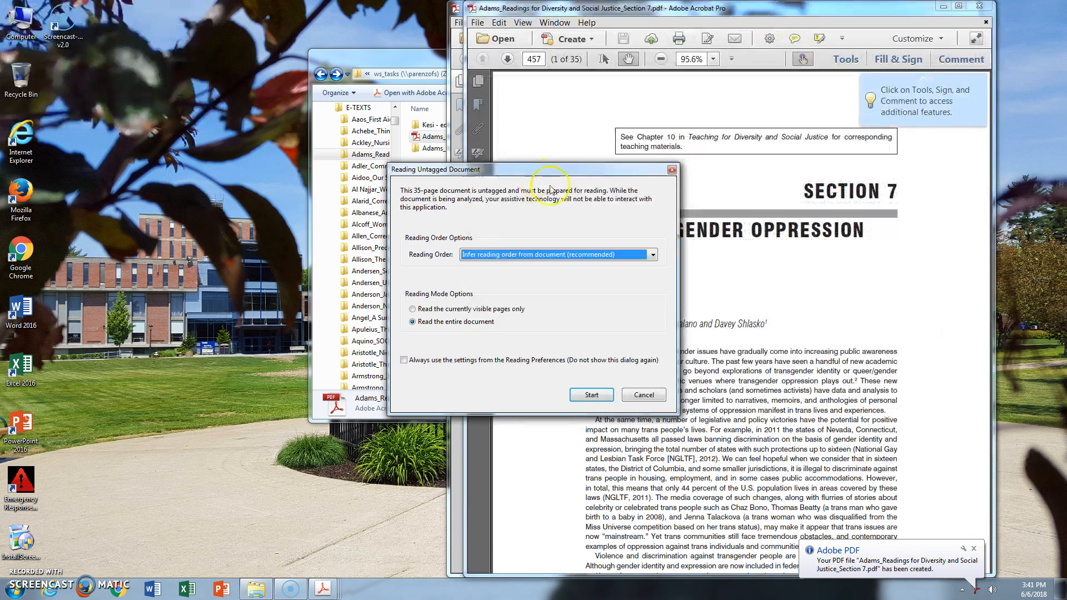
Prepare the entire Section 7 PDF for reading with inferred reading order and close it to return to the full book
click(592, 395)
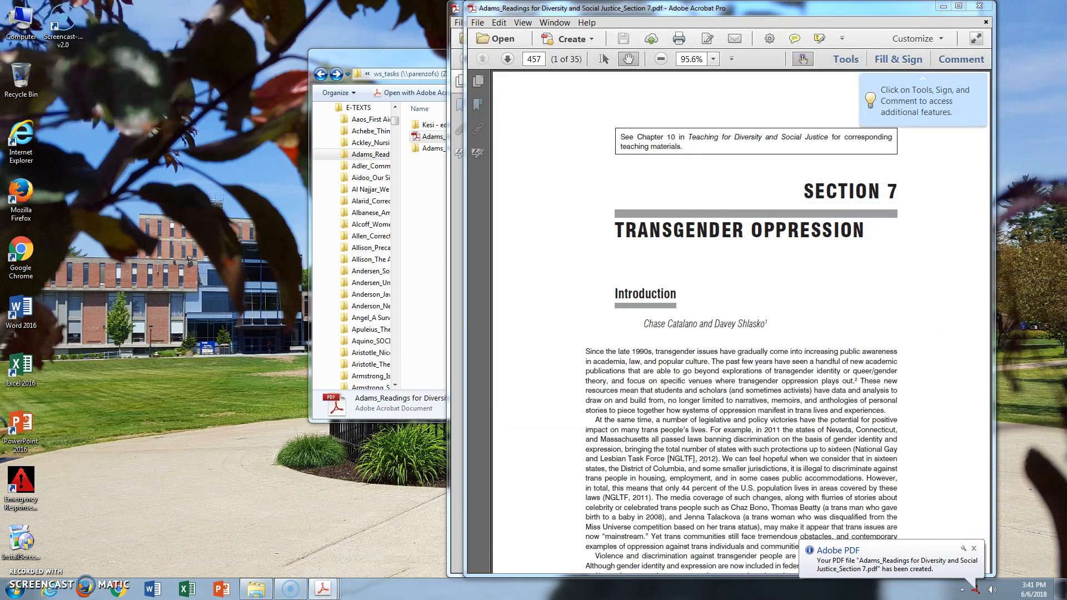
click(978, 7)
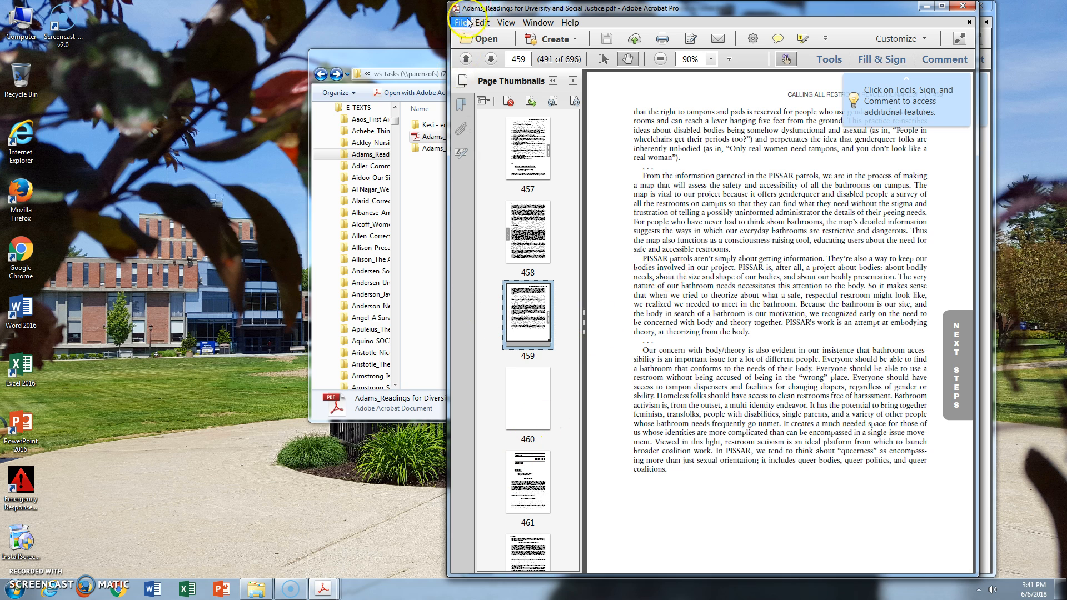
Print Section 8, pages 461 to 534, to the Adobe PDF printer
click(468, 22)
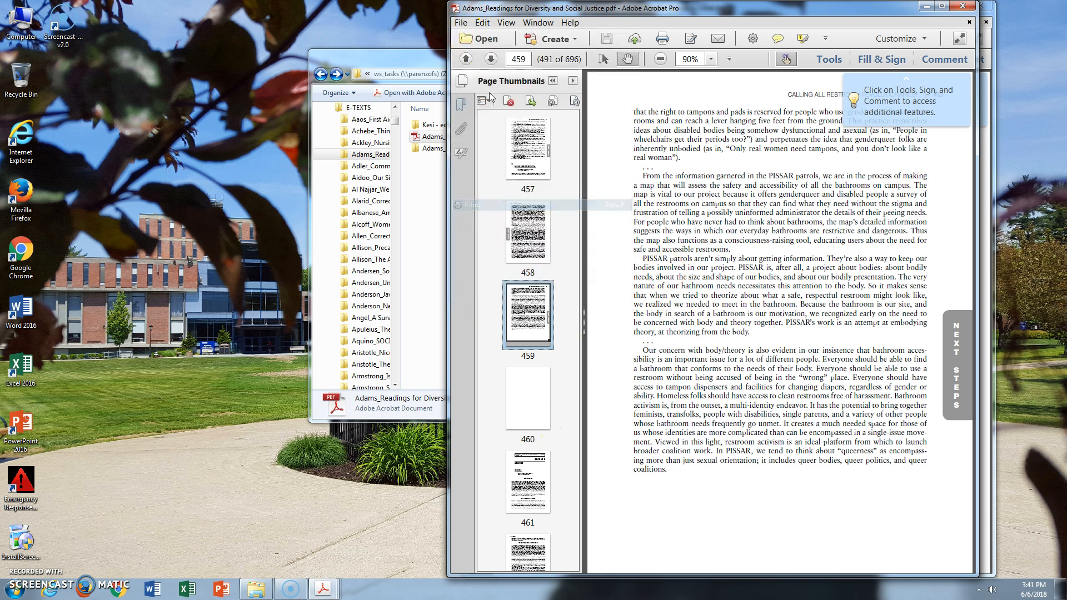
click(489, 204)
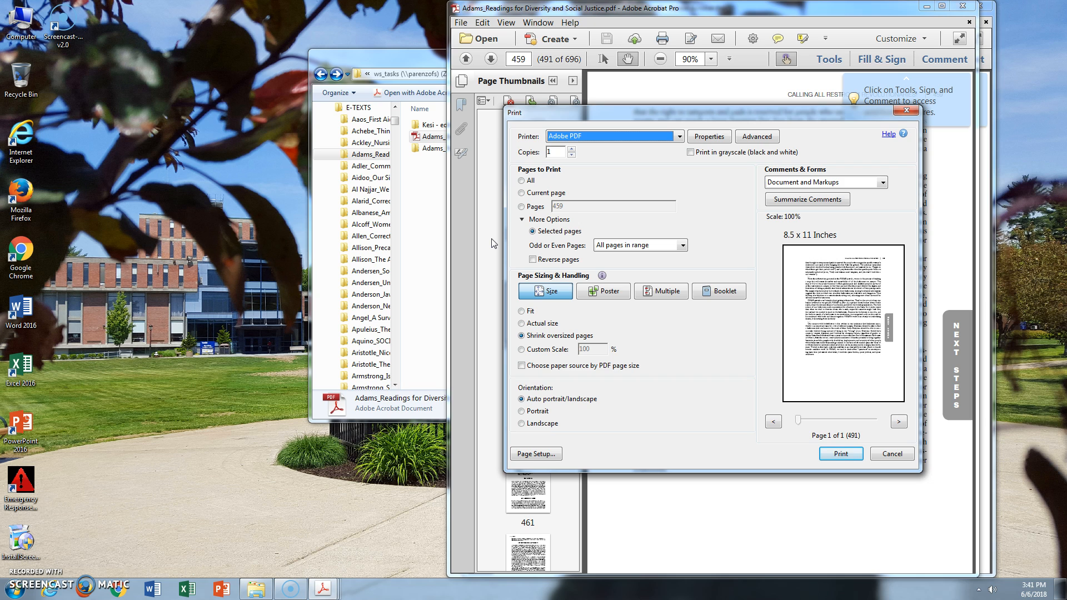
click(520, 207)
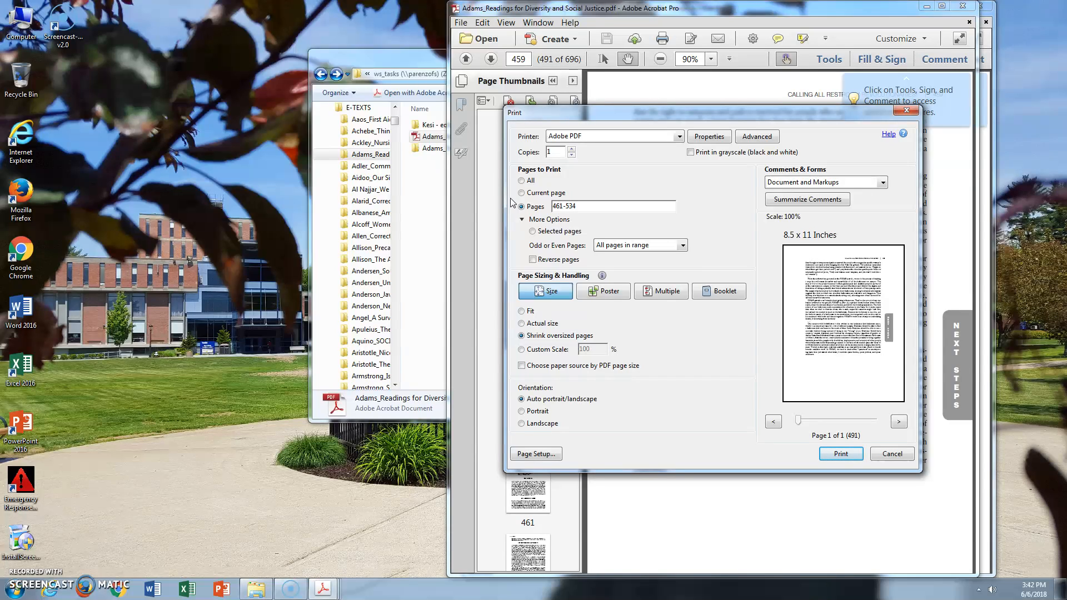
click(842, 455)
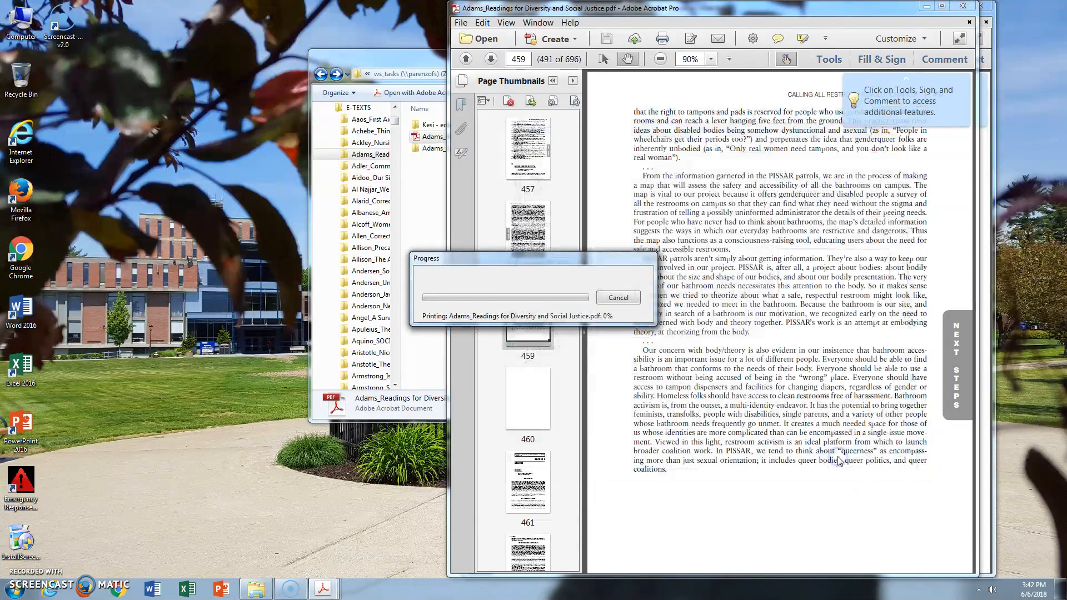
Save the PDF as "Adams_Readings for Diversity and Social Justice_Section 8", adapting the existing Section 7 file name
click(281, 169)
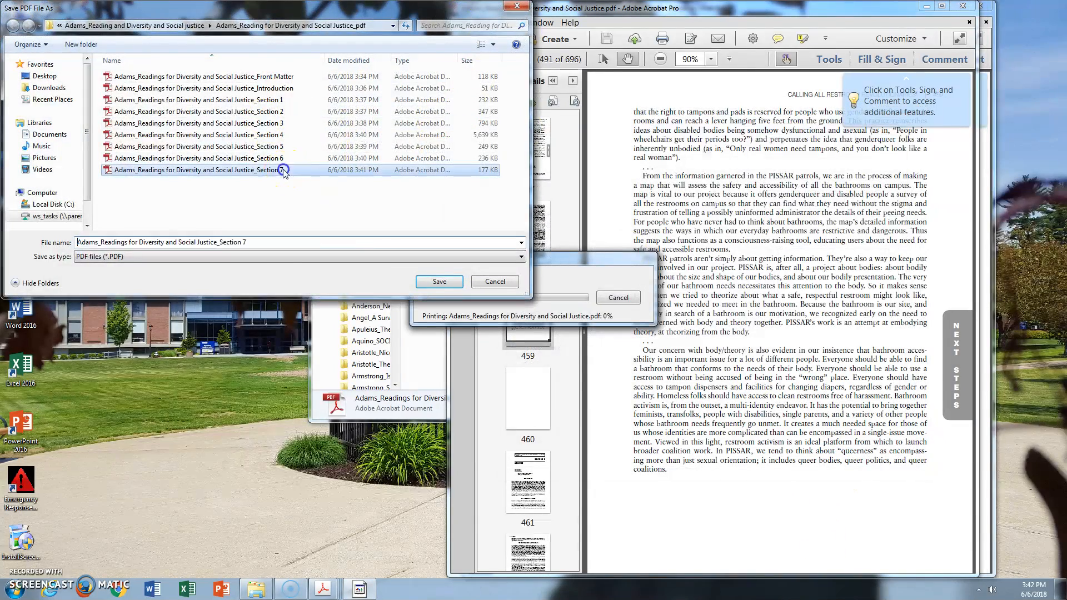
double_click(279, 245)
text(8)
key(Return)
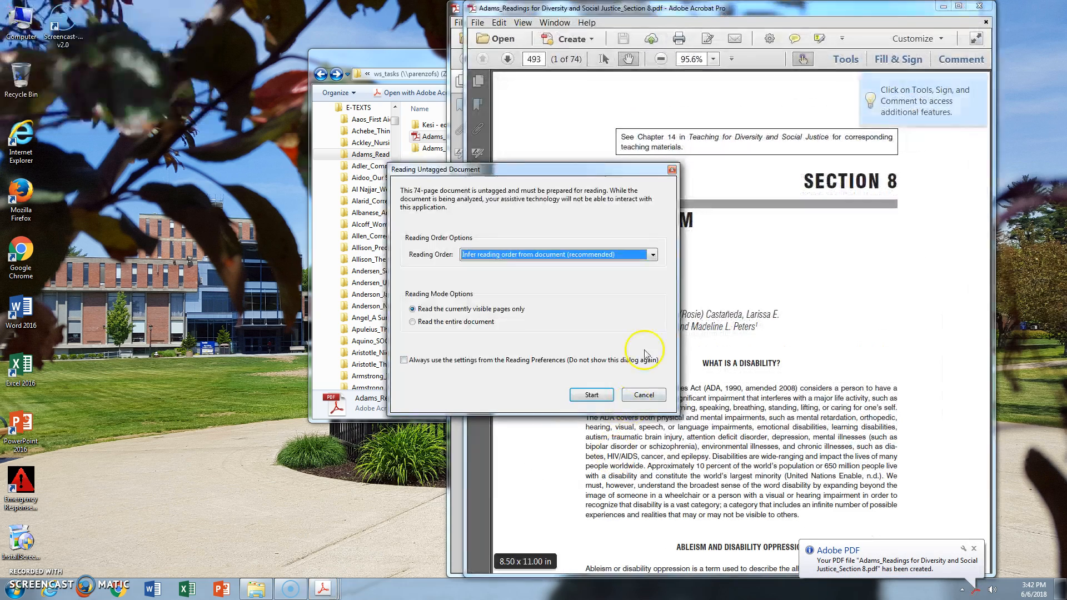
Prepare only the Section 8 PDF's visible pages for reading and return to the full book at page 461
click(600, 395)
click(454, 7)
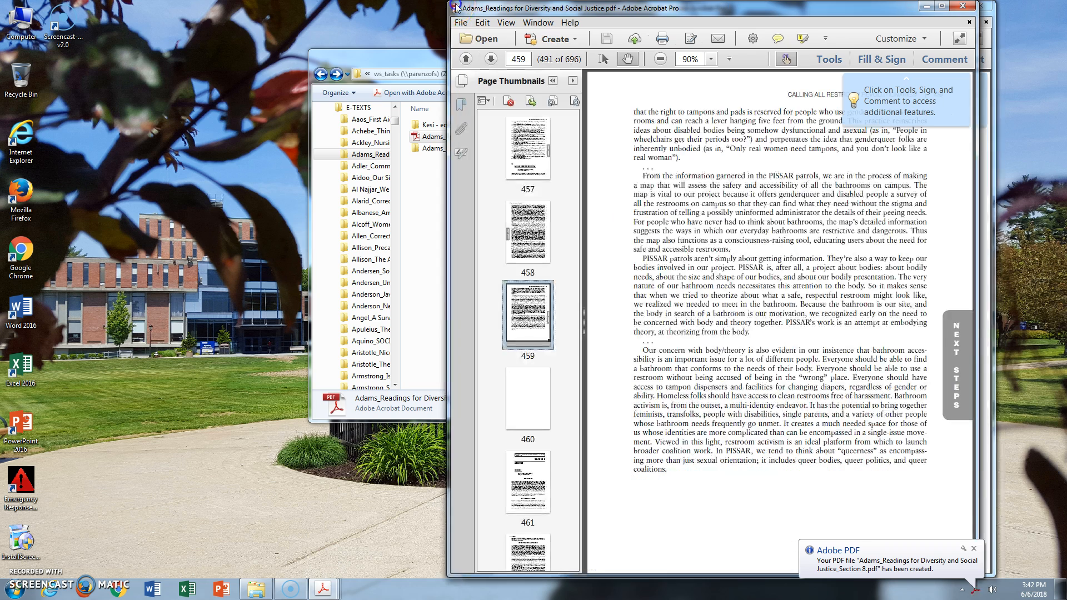
scroll(518, 401, down, 5)
click(527, 189)
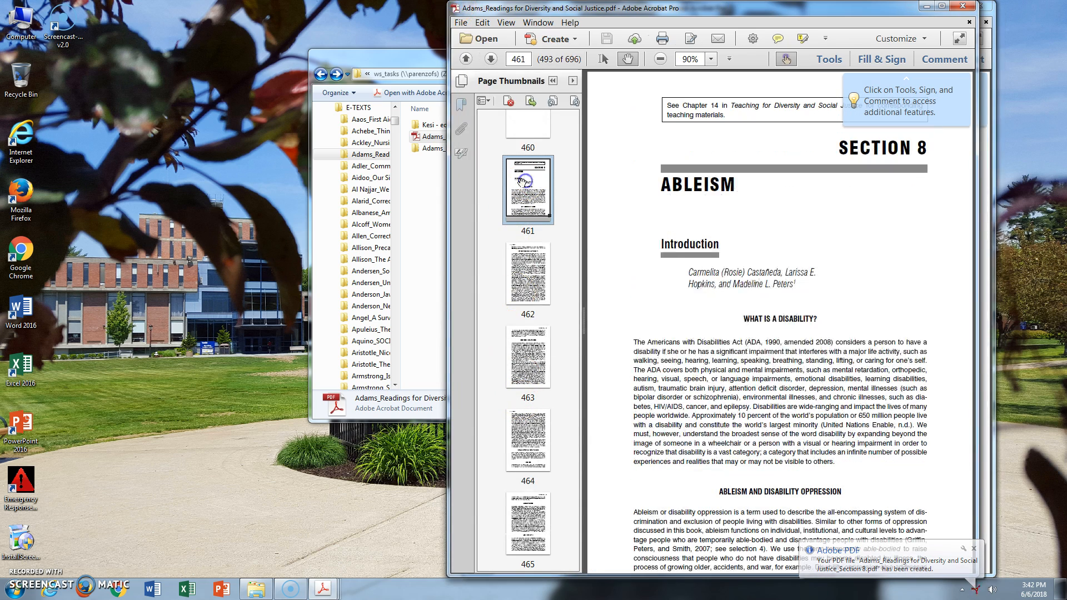
Print the full book's pages 535 to 588 to the Adobe PDF printer
click(461, 22)
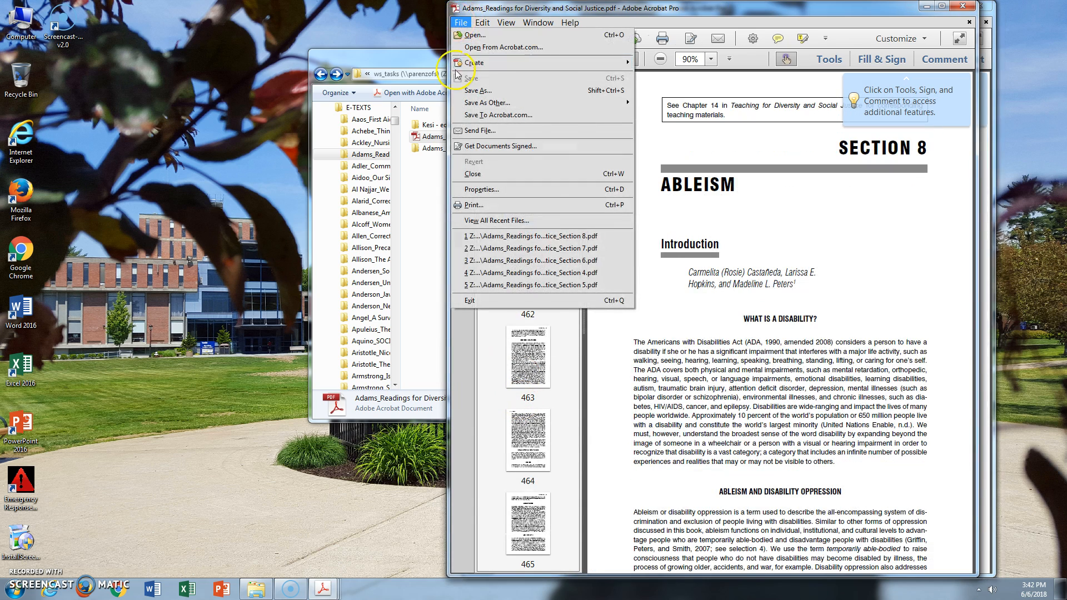
click(483, 205)
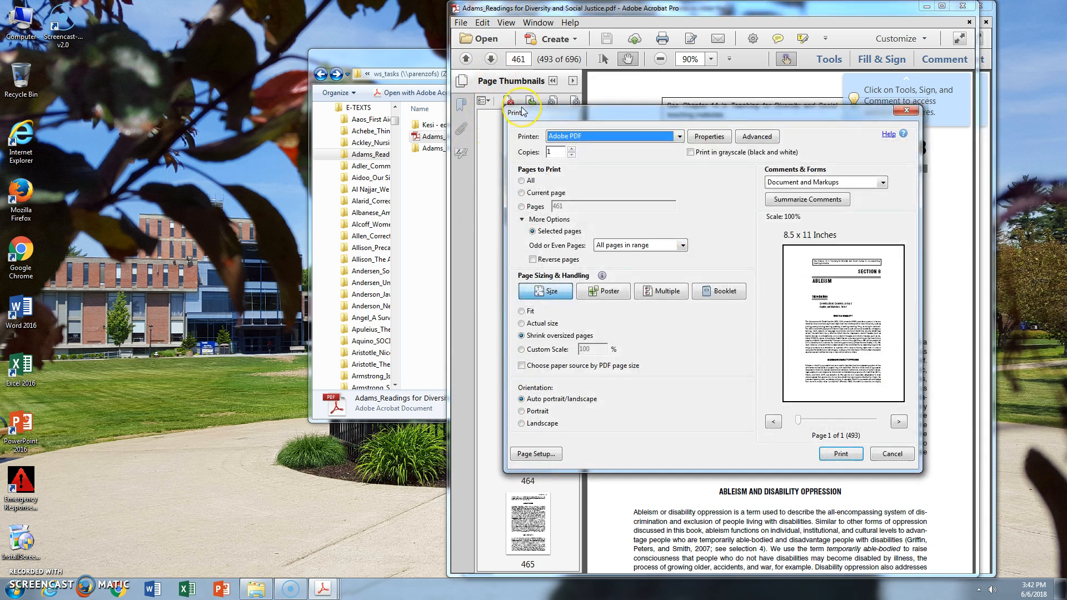
click(534, 206)
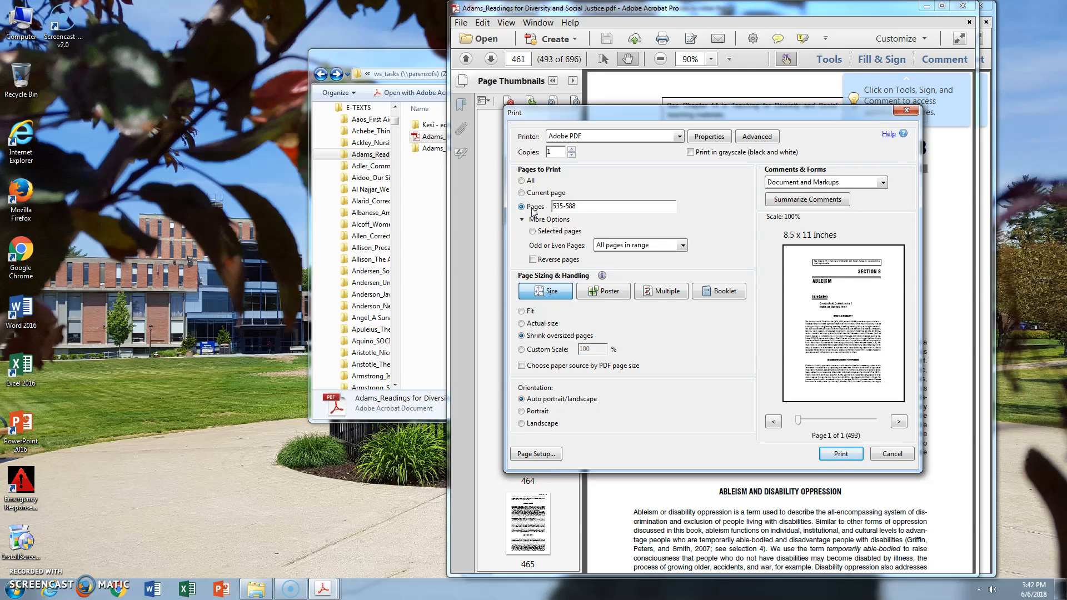
key(Return)
Save the PDF as "Adams_Readings for Diversity and Social Justice_Section 9", adapting the existing Section 8 file name
click(345, 186)
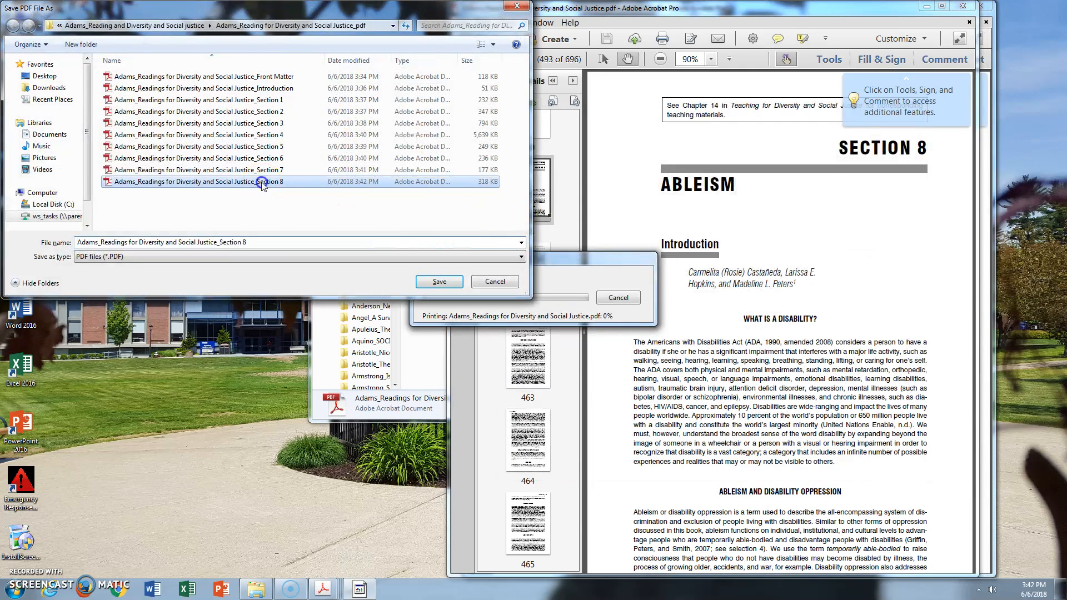
double_click(301, 240)
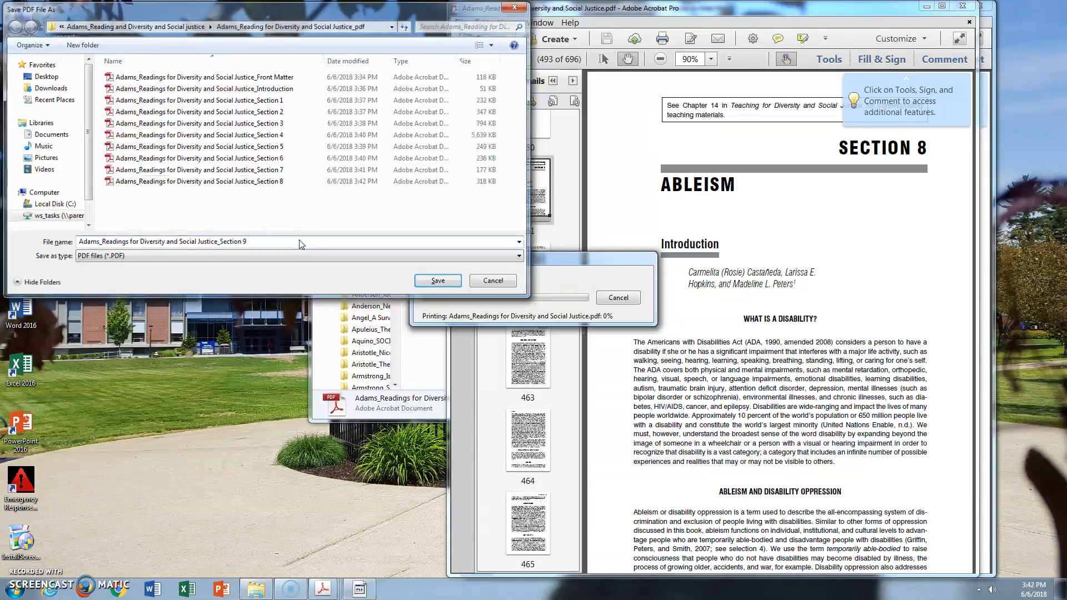
key(Return)
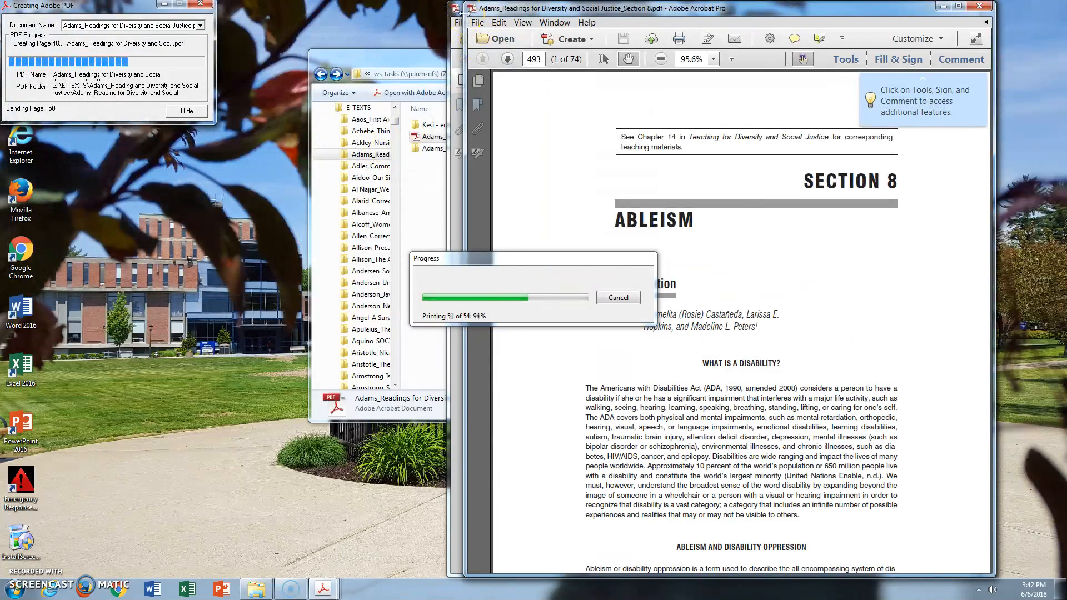
Cancel preparing the Section 9 PDF for reading and return to the full book at page 461
click(460, 12)
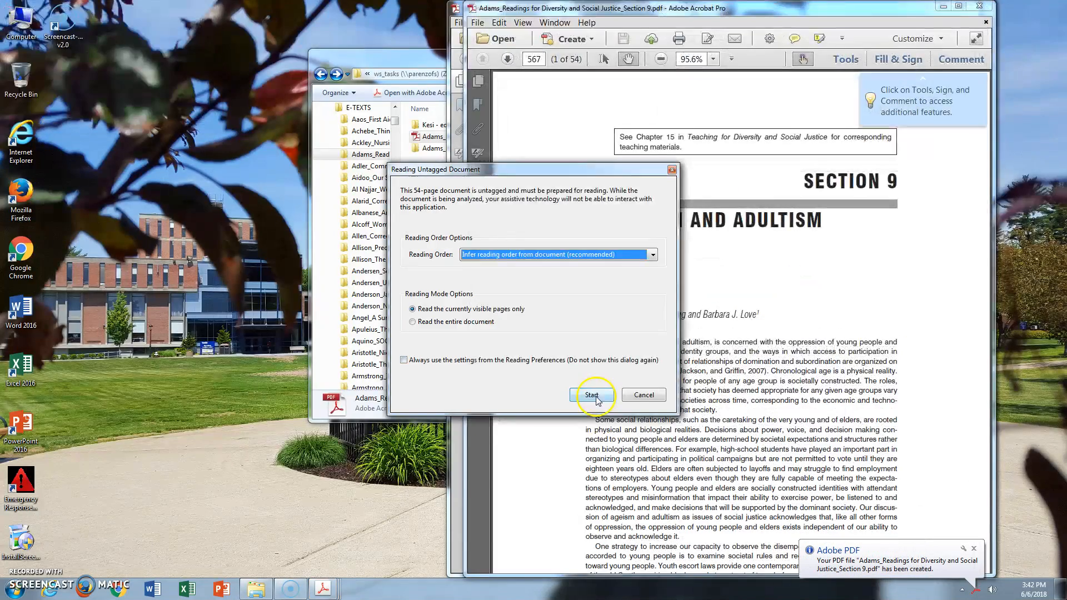
click(642, 395)
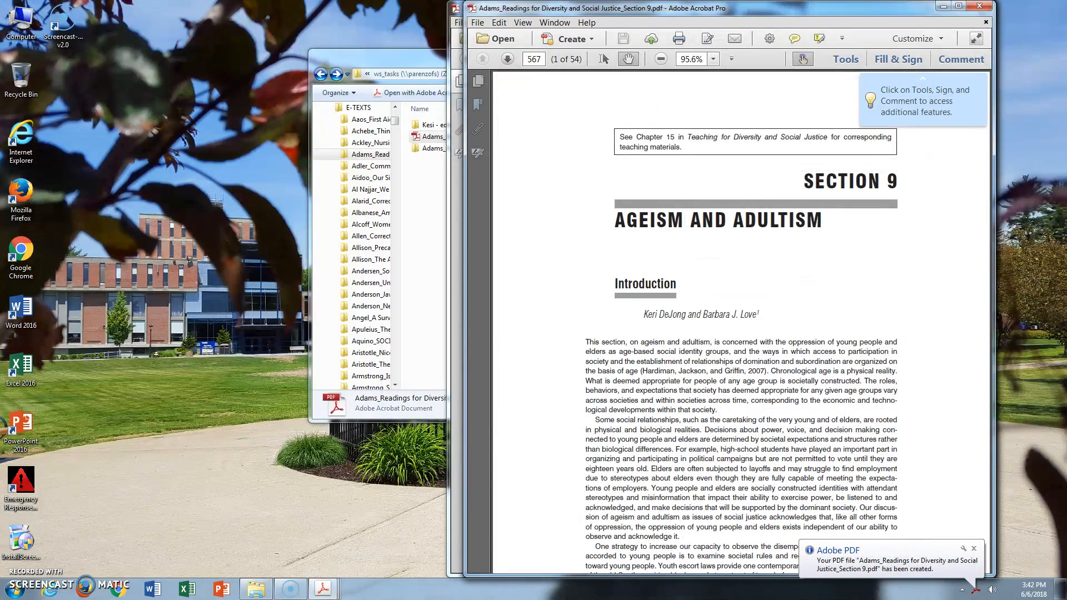
click(455, 7)
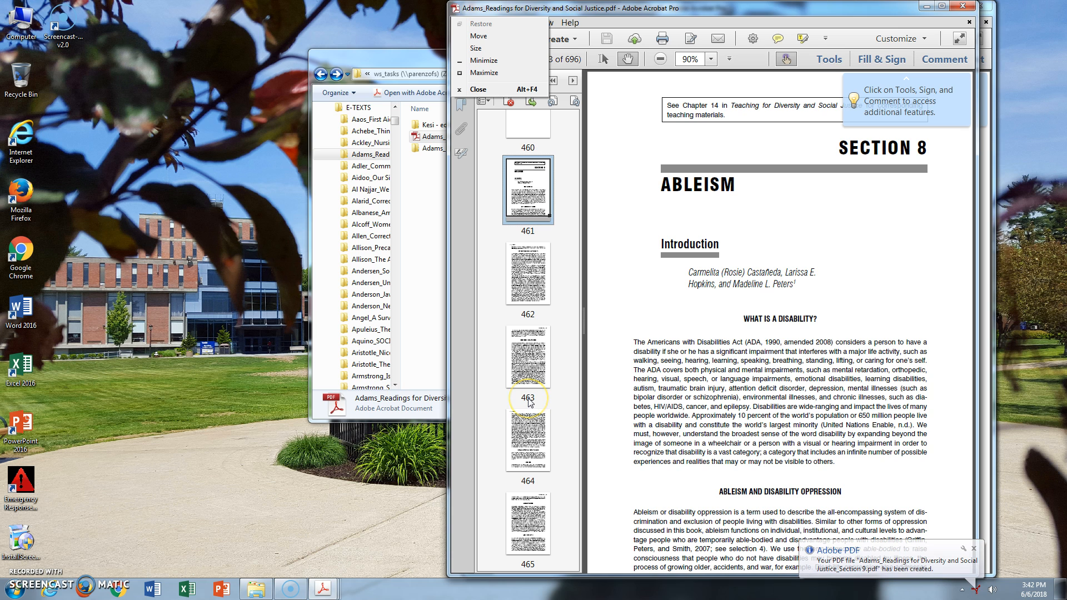
click(493, 31)
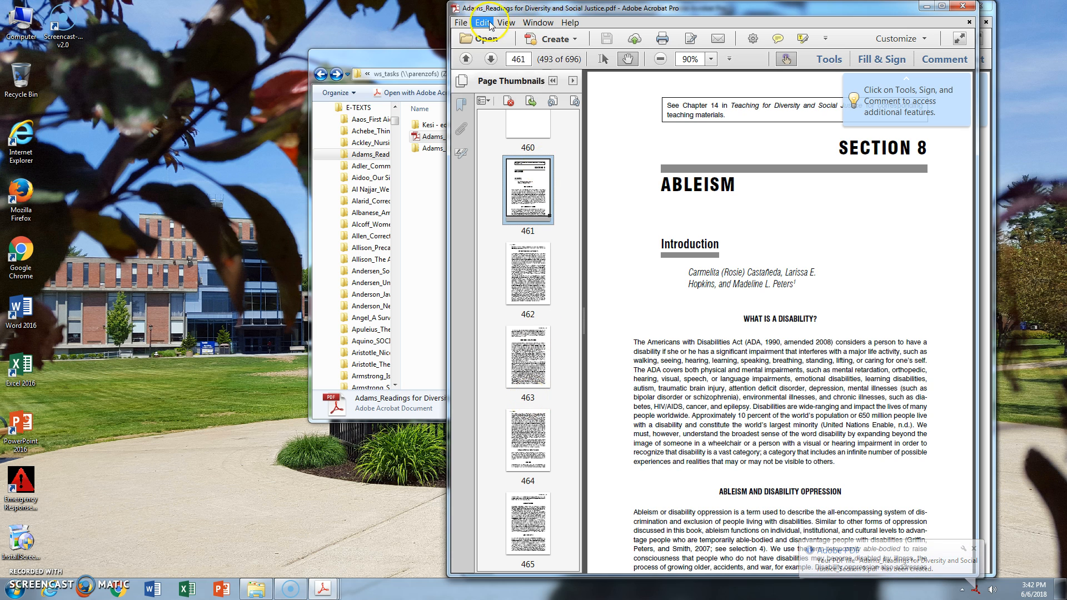
Print the full book's pages 589 to 645 to the Adobe PDF printer
click(461, 22)
click(510, 210)
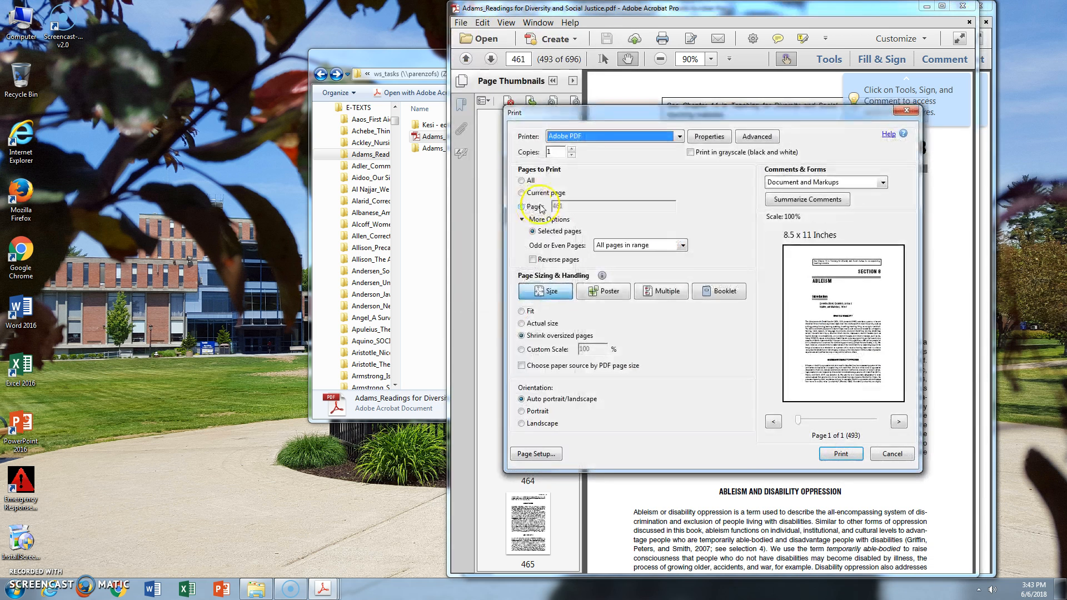
click(523, 208)
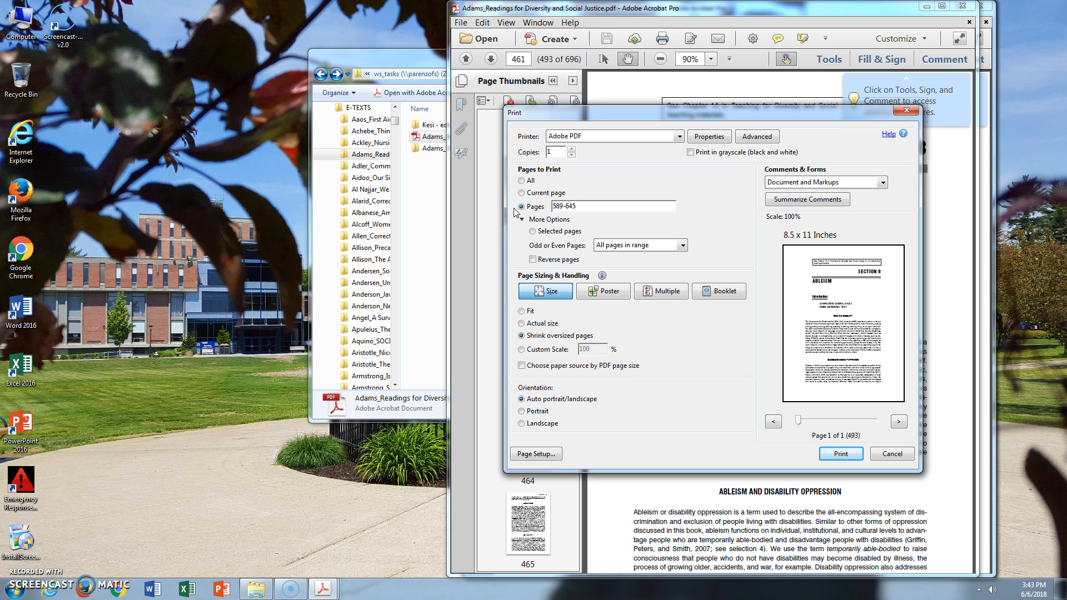
click(834, 454)
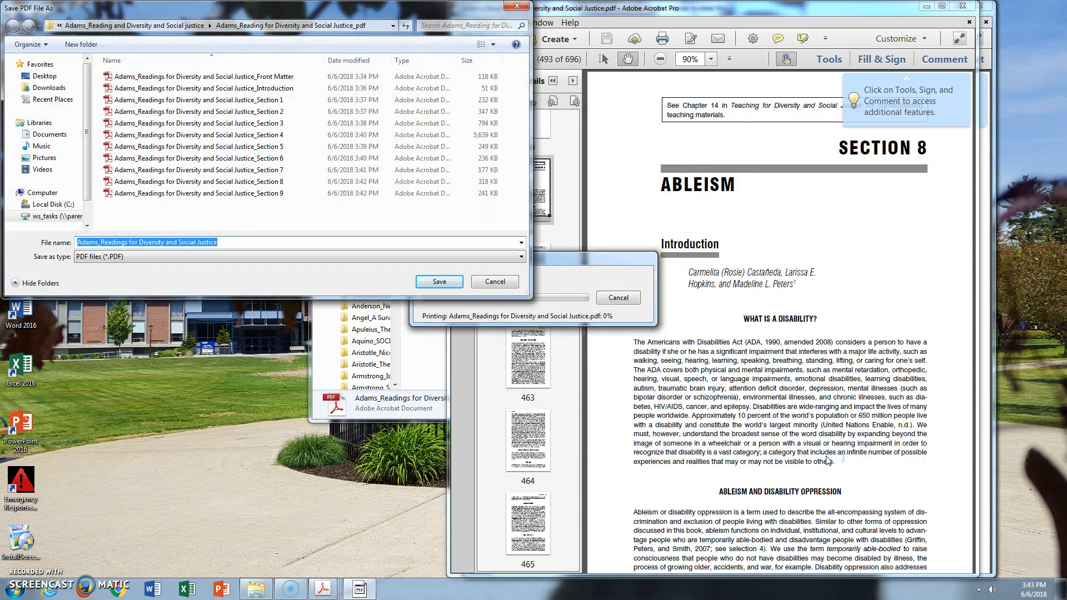
Save the PDF as "Adams_Readings for Diversity and Social Justice_Section 10" and start preparing it for reading
click(286, 194)
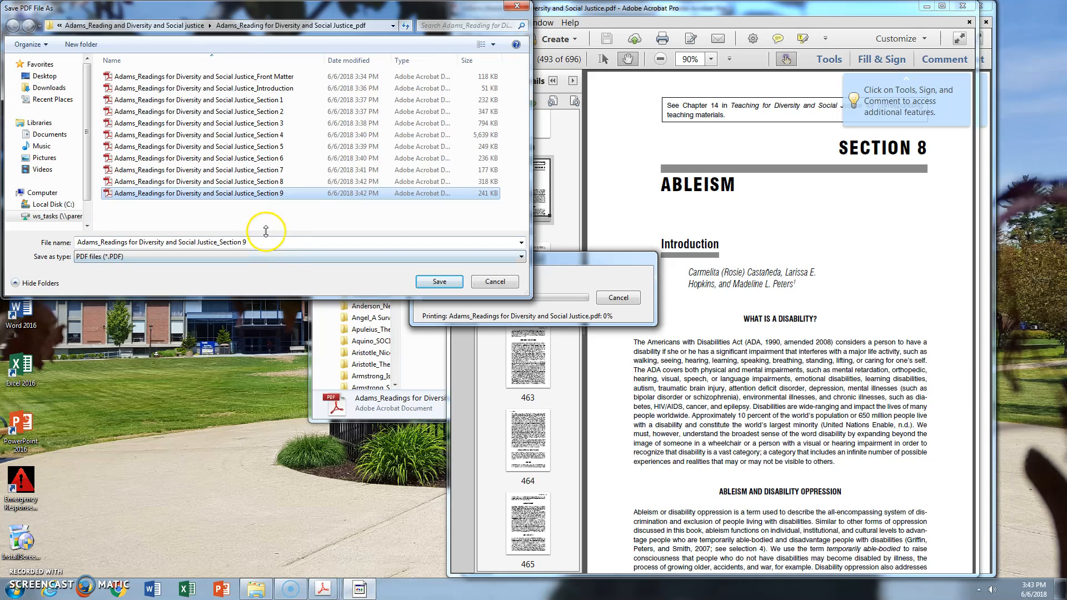
double_click(265, 243)
text(9)
key(Return)
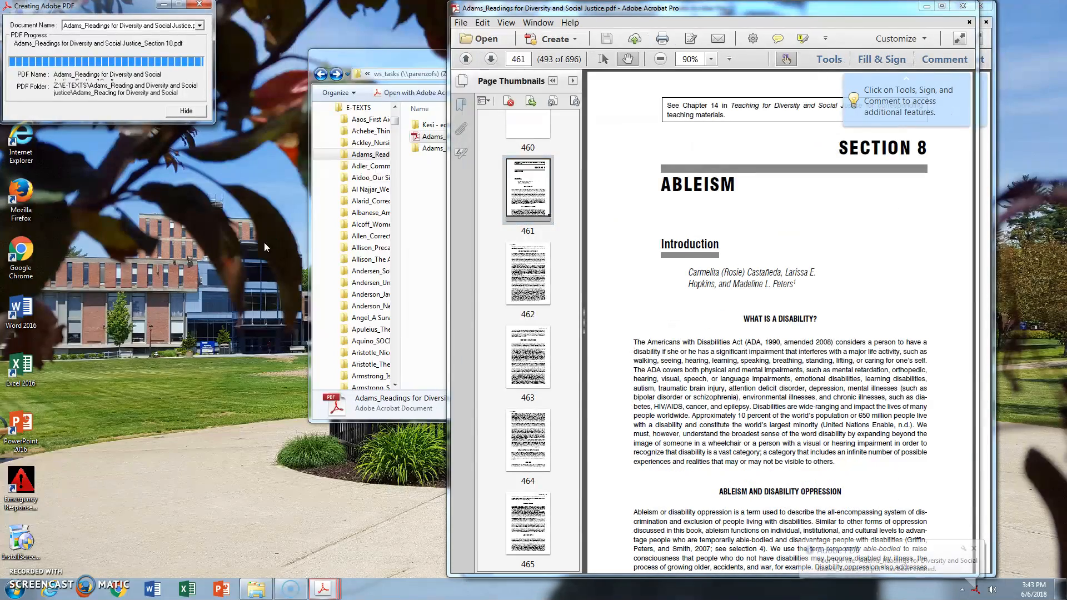
click(591, 395)
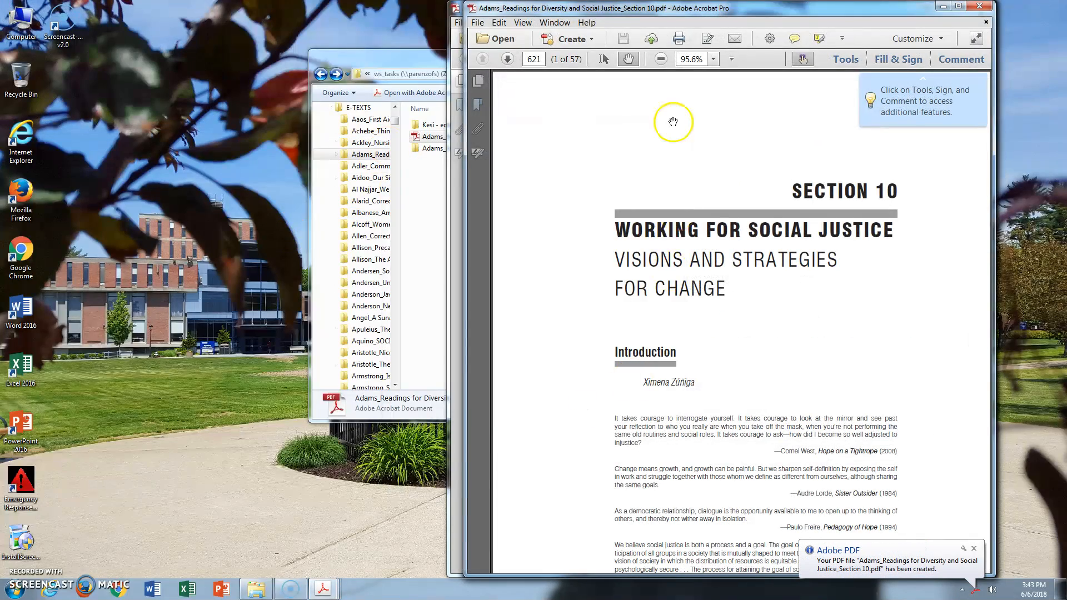
Return to the full book and print its pages 647 to 654 to the Adobe PDF printer
click(975, 11)
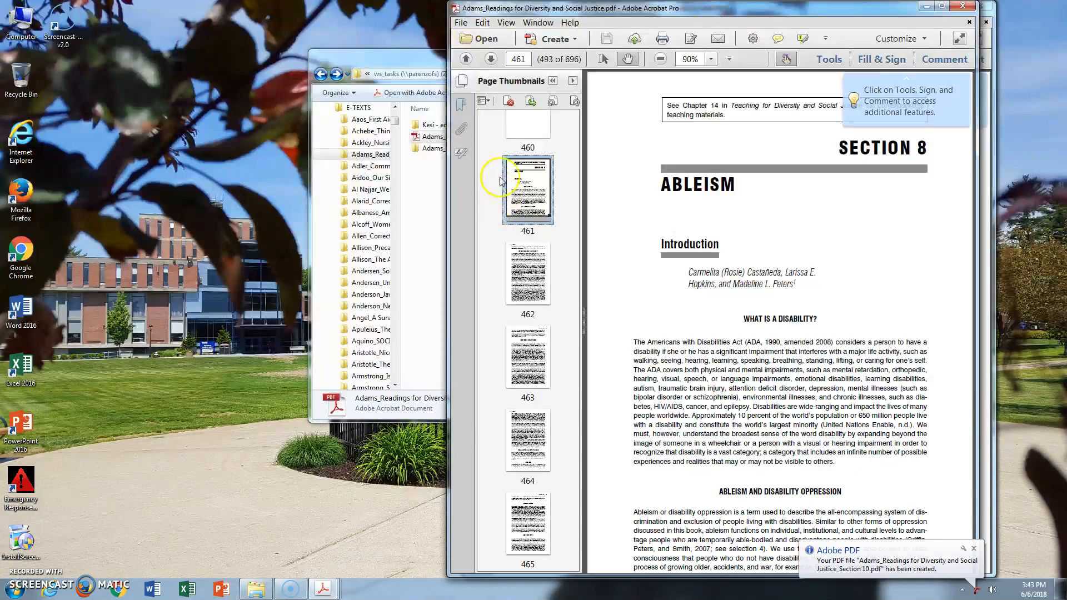
click(460, 22)
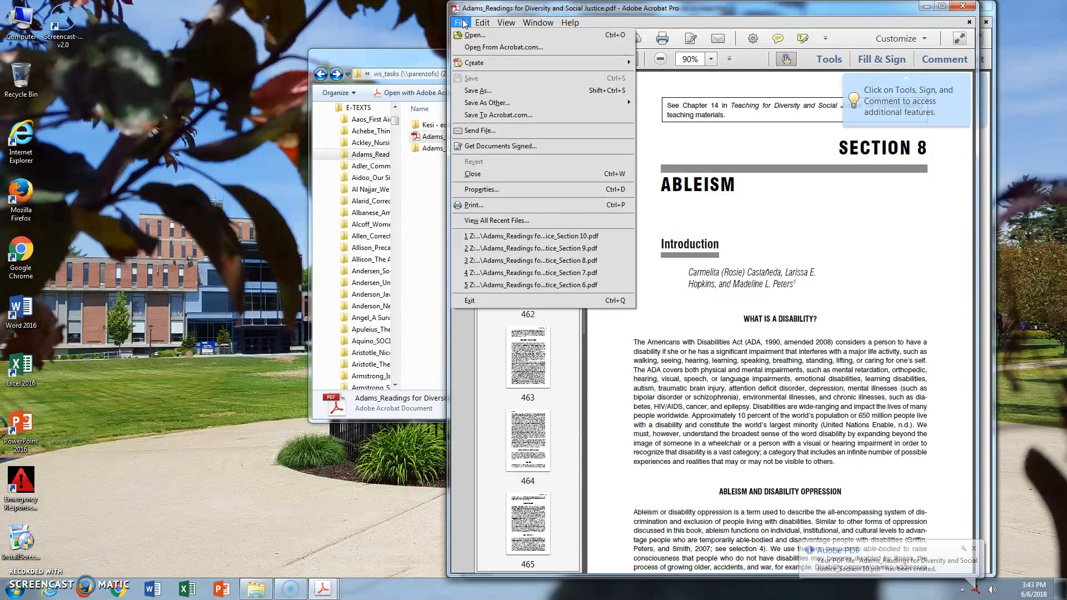
click(473, 205)
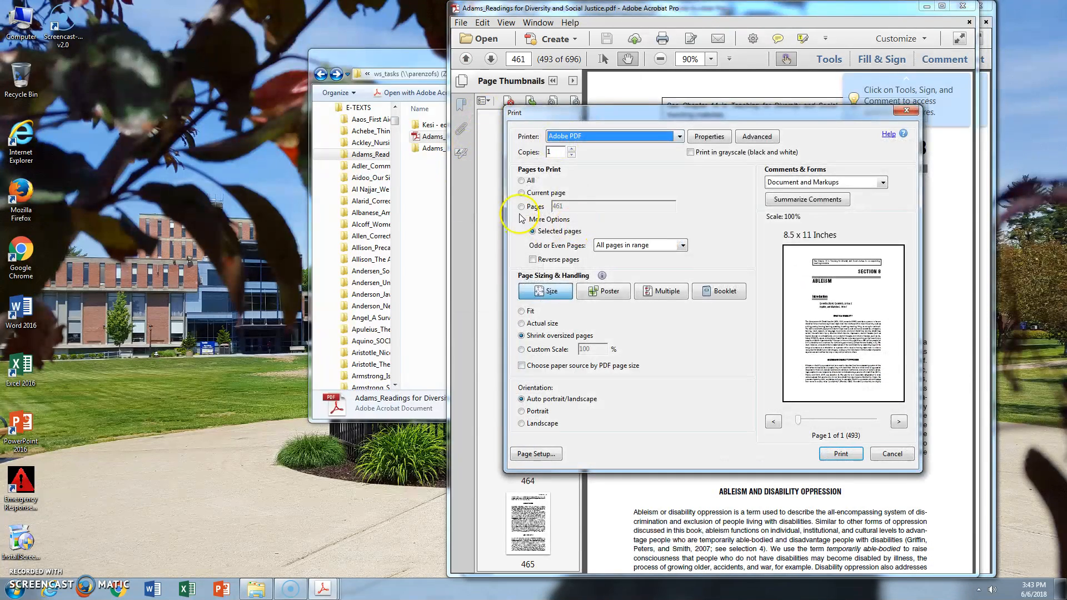
click(525, 207)
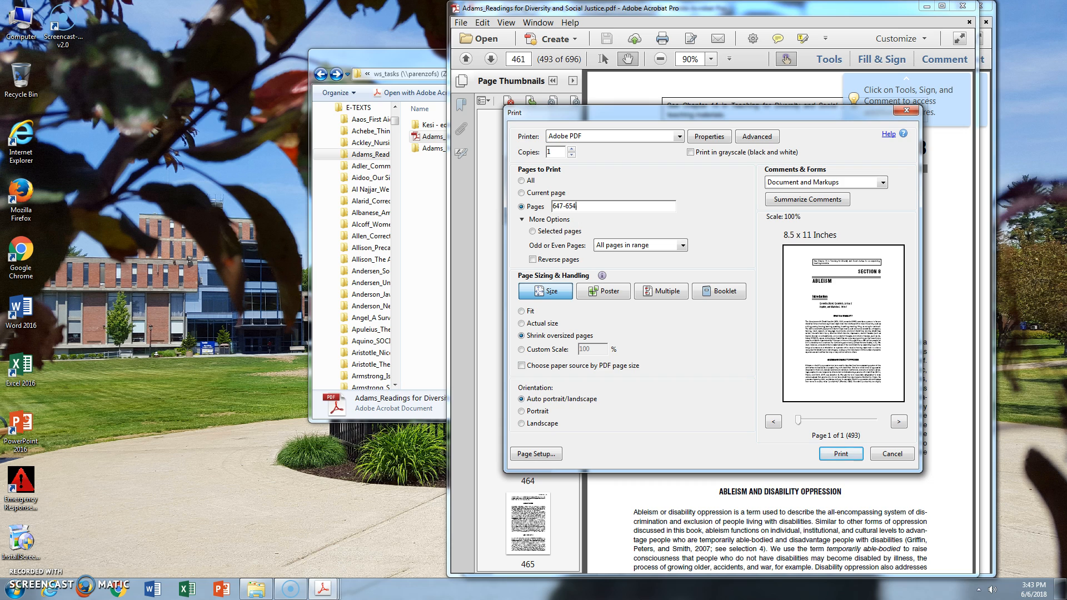
click(841, 454)
Save the PDF as "Adams_Readings for Diversity and Social Justice_Acknowledgments", adapting the existing Front Matter file name
click(276, 77)
drag(270, 241, 228, 242)
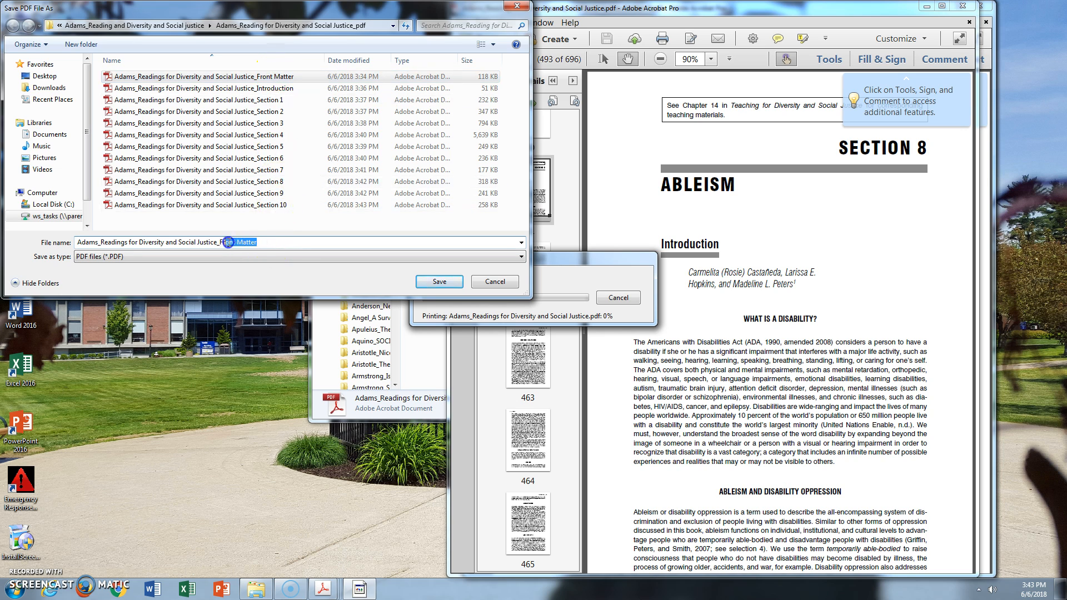
text(Acknowledgments)
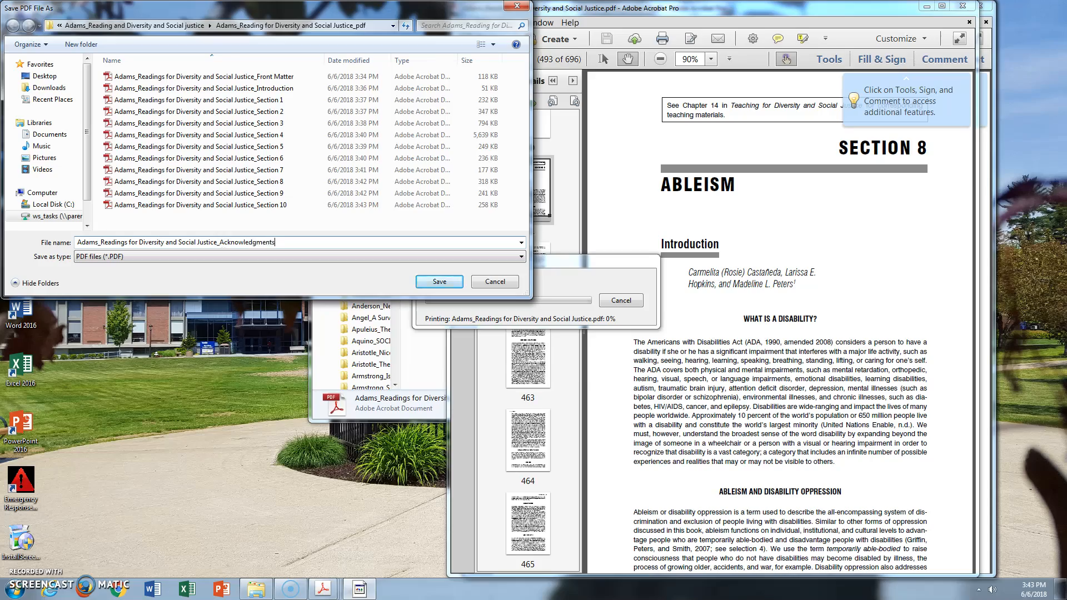
key(Return)
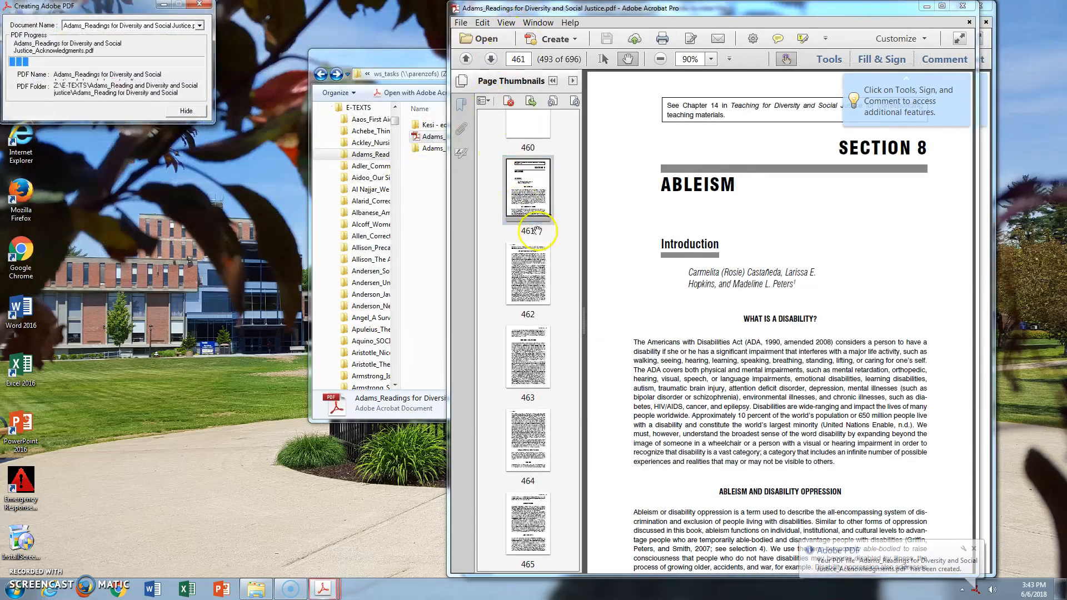
Start preparing the Acknowledgments PDF for reading and return to the full book
click(592, 396)
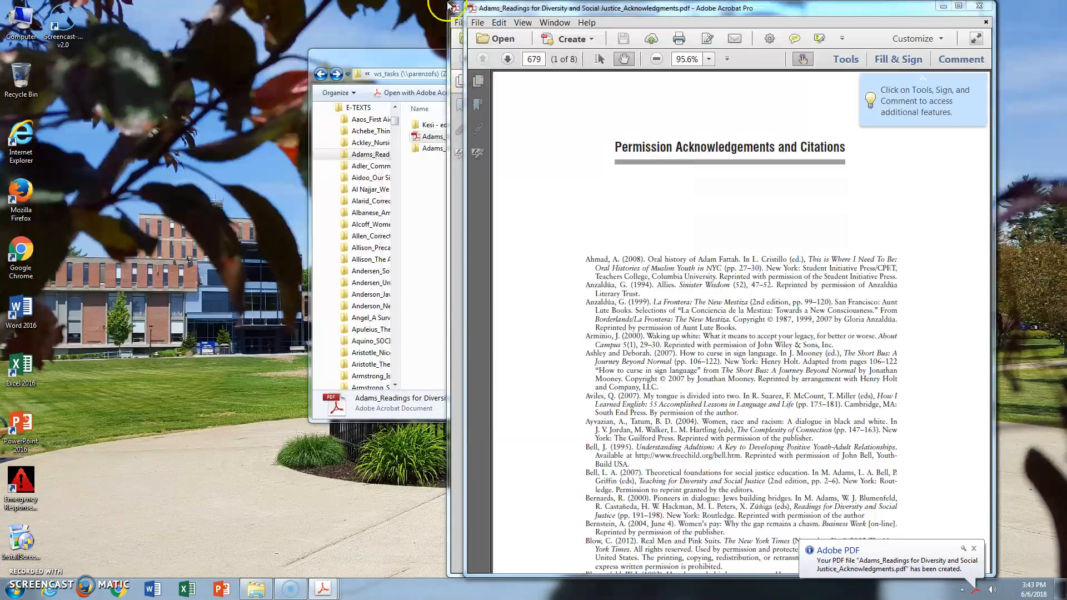
click(456, 8)
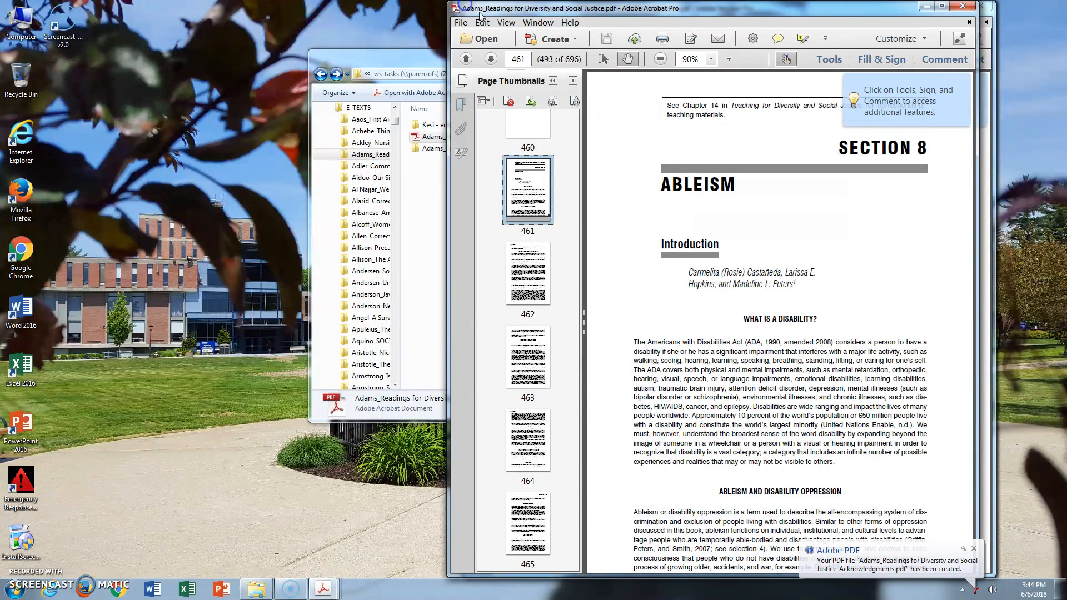
click(459, 23)
click(485, 205)
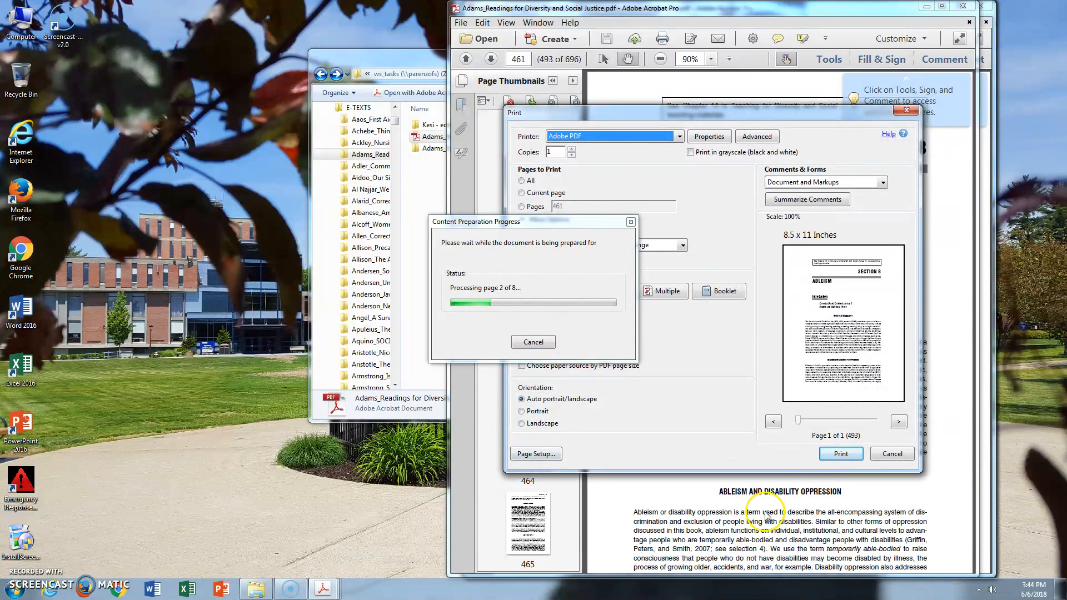
click(907, 110)
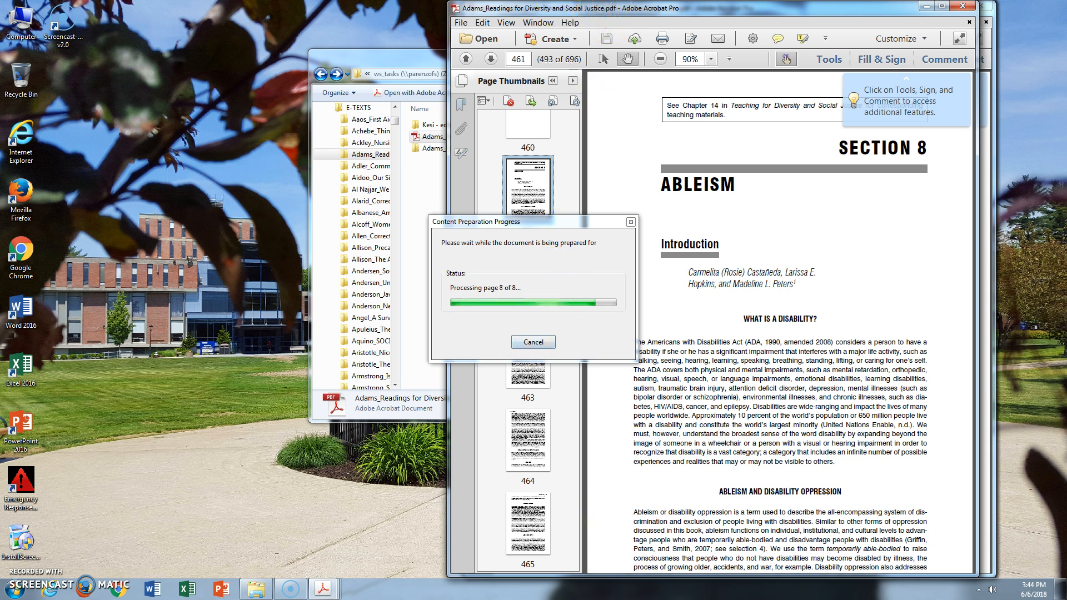
Print the full book's pages 655 to 658 to the Adobe PDF printer
click(462, 22)
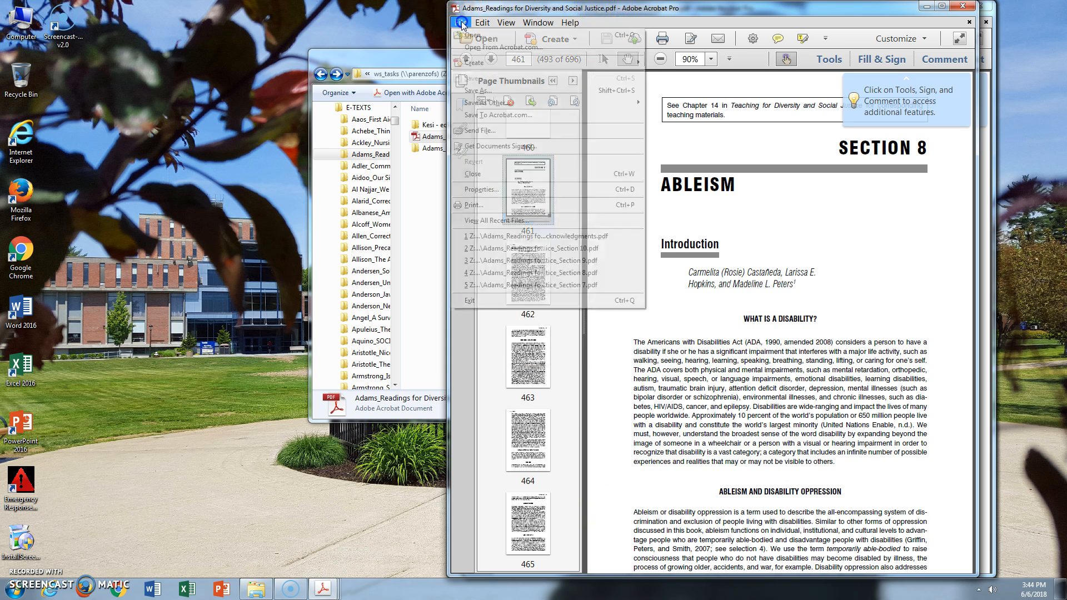
click(500, 207)
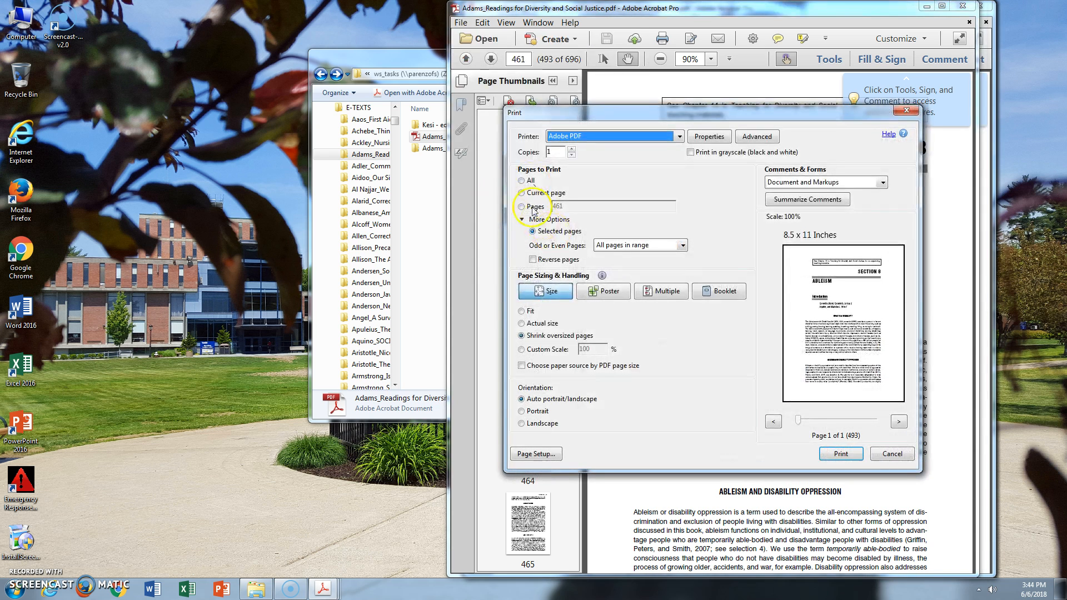
click(527, 207)
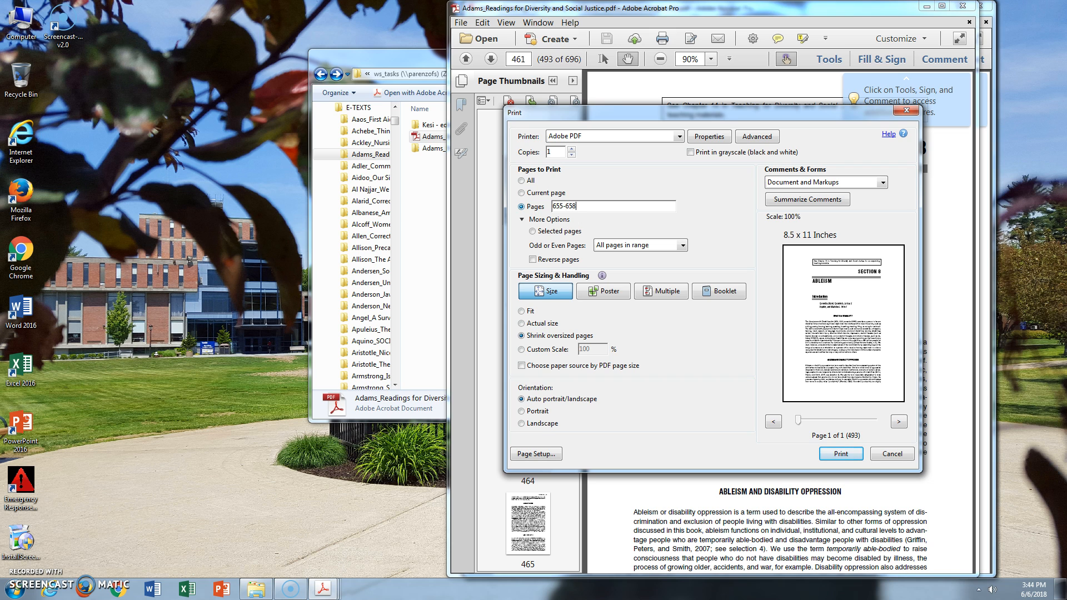
key(Return)
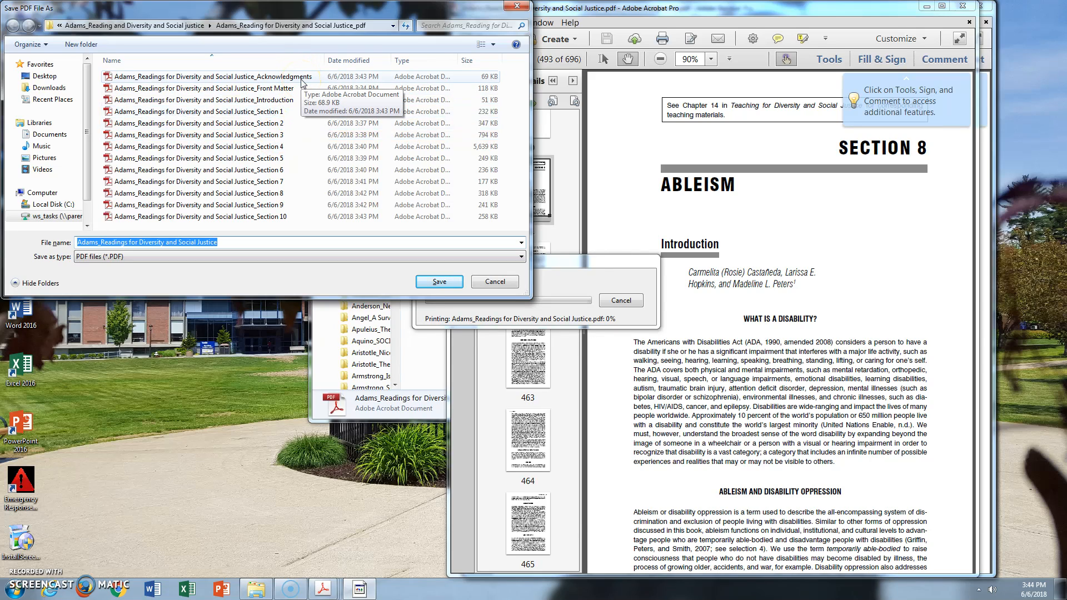
Save the PDF as "Adams_Readings for Diversity and Social Justice_About the Author", adapting the existing Acknowledgments file name
click(302, 82)
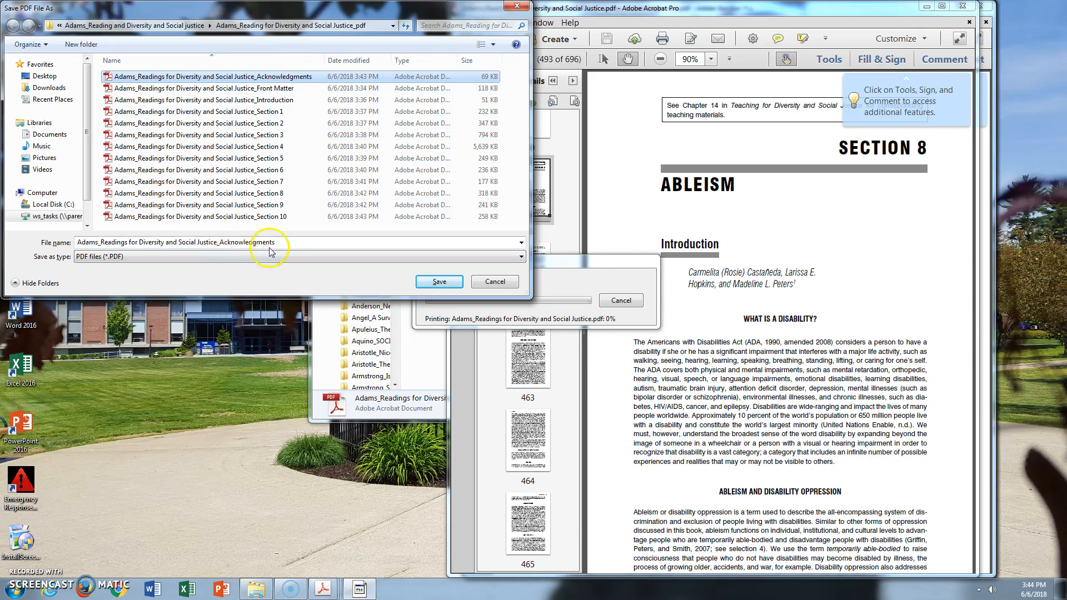
drag(276, 244, 250, 245)
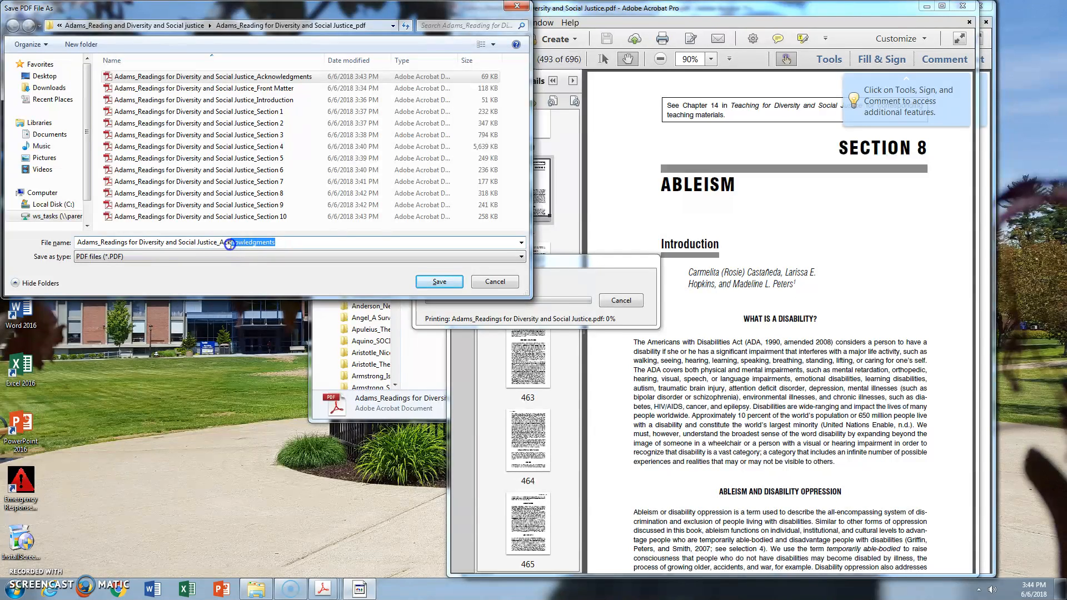
text(bout the Author)
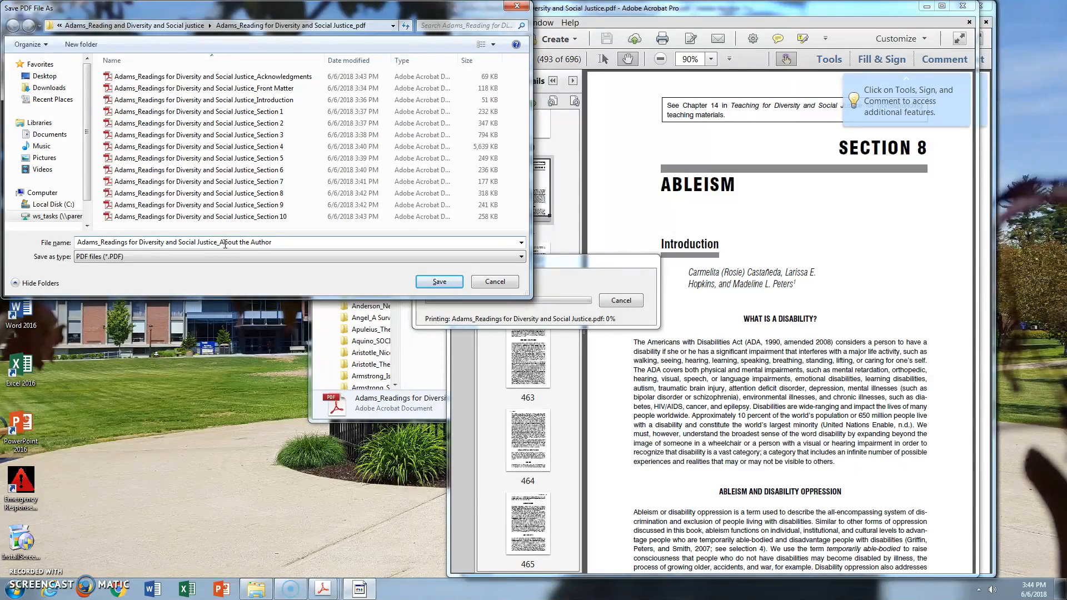
key(Return)
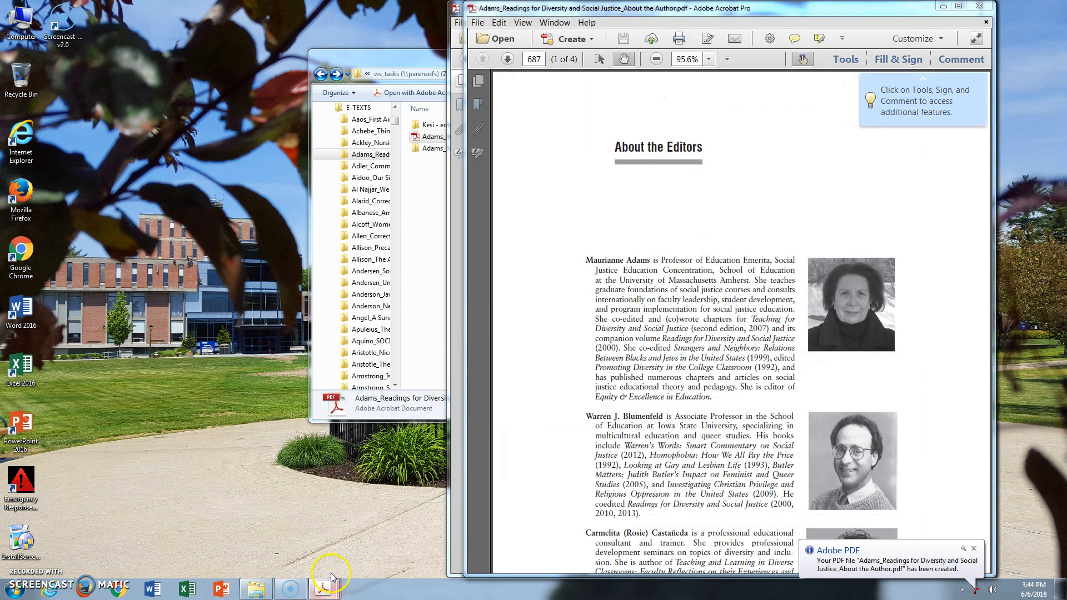
In File Explorer, widen the Name column and compress the "Adams_Reading for Diversity and Social Justice_pdf" folder into a zip file
click(372, 54)
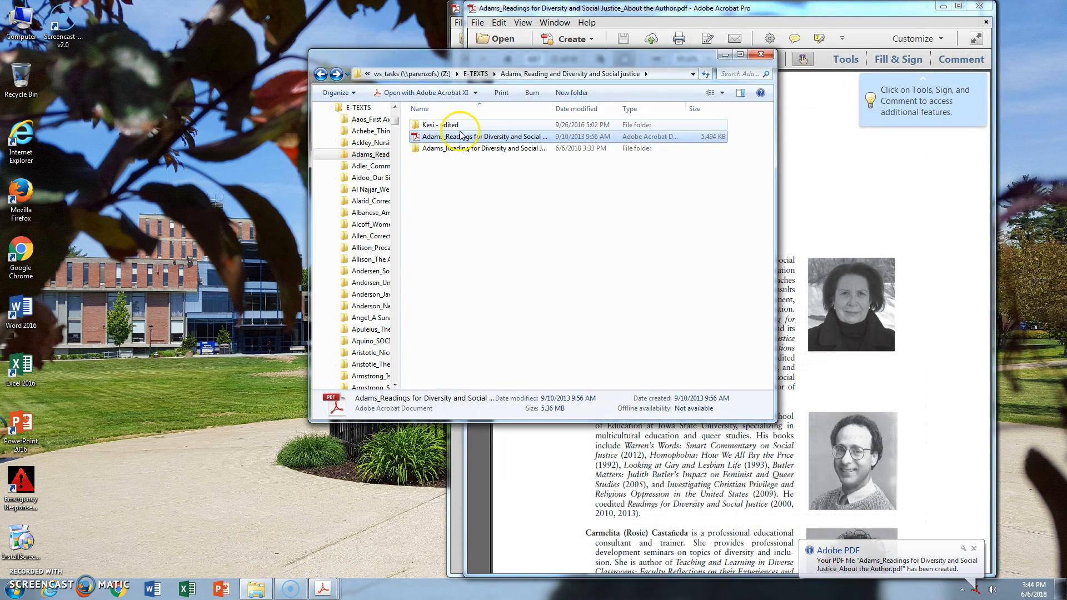
drag(555, 104, 634, 106)
click(563, 148)
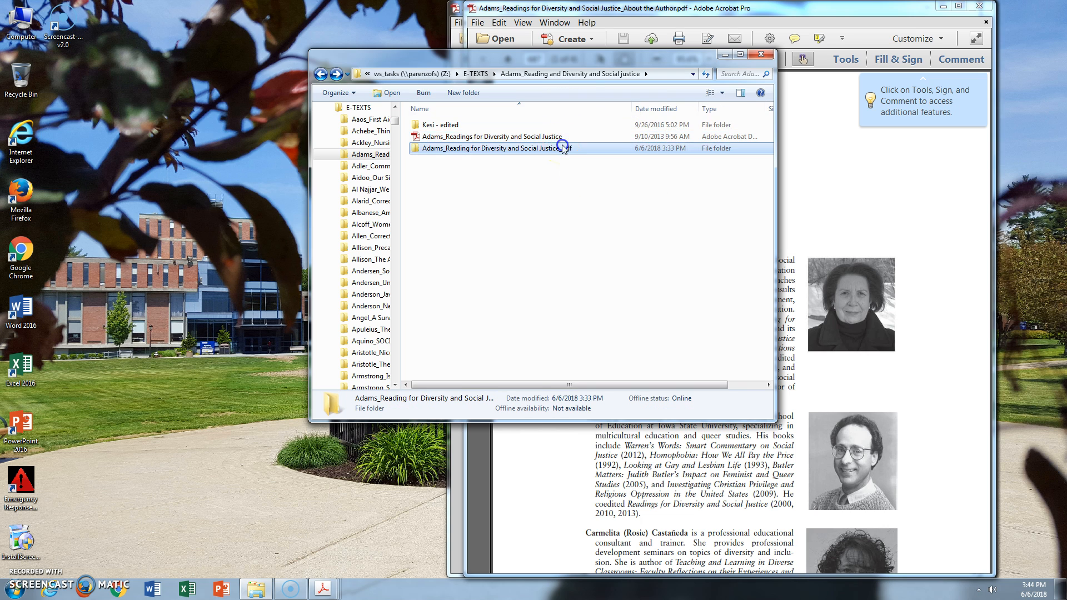
right_click(563, 148)
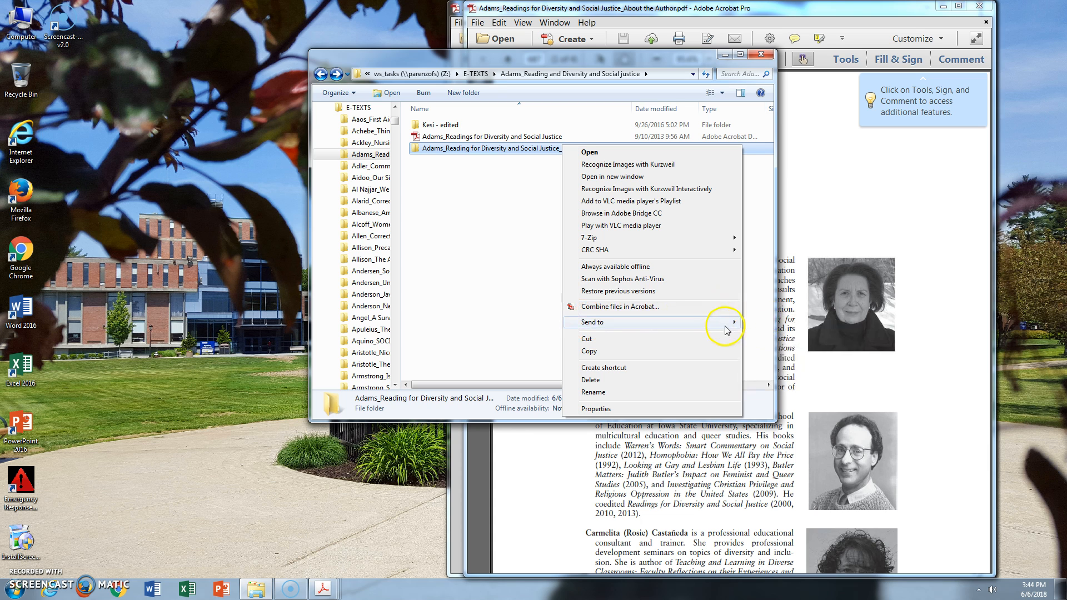
mouse_move(730, 327)
click(762, 323)
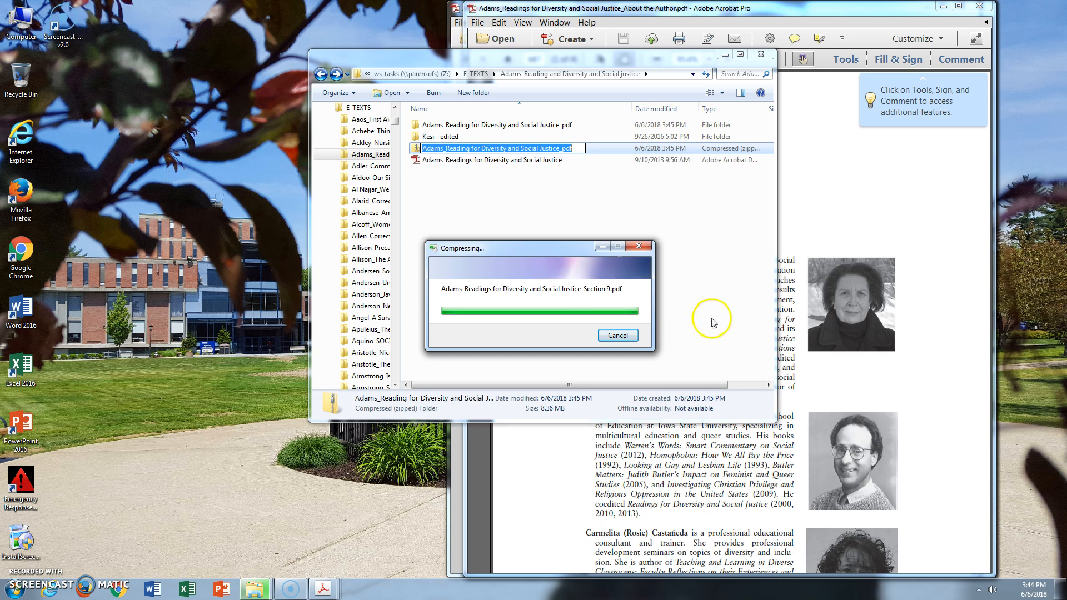
click(578, 149)
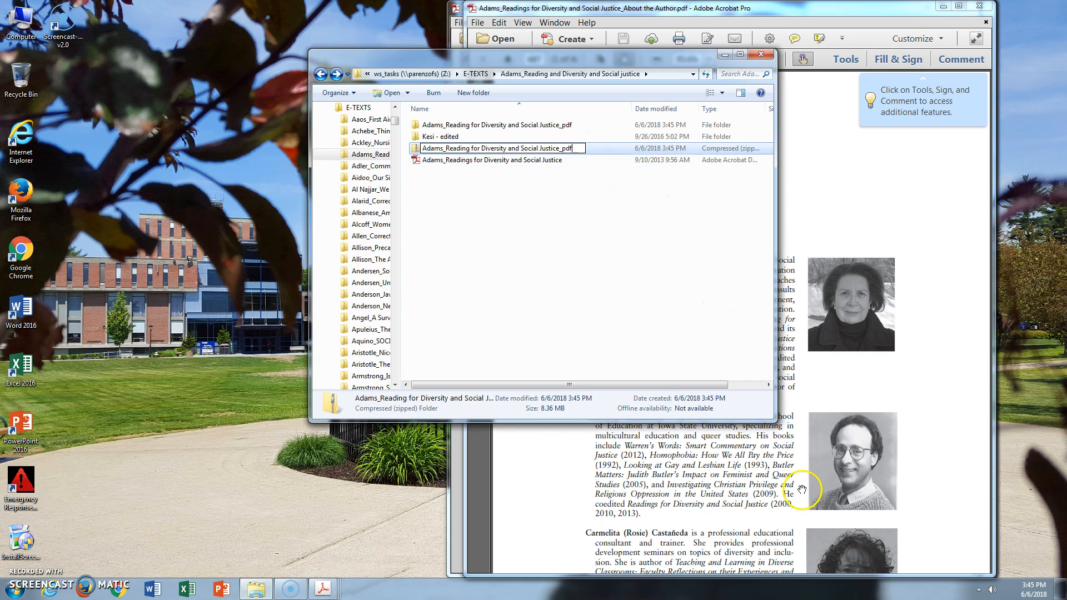